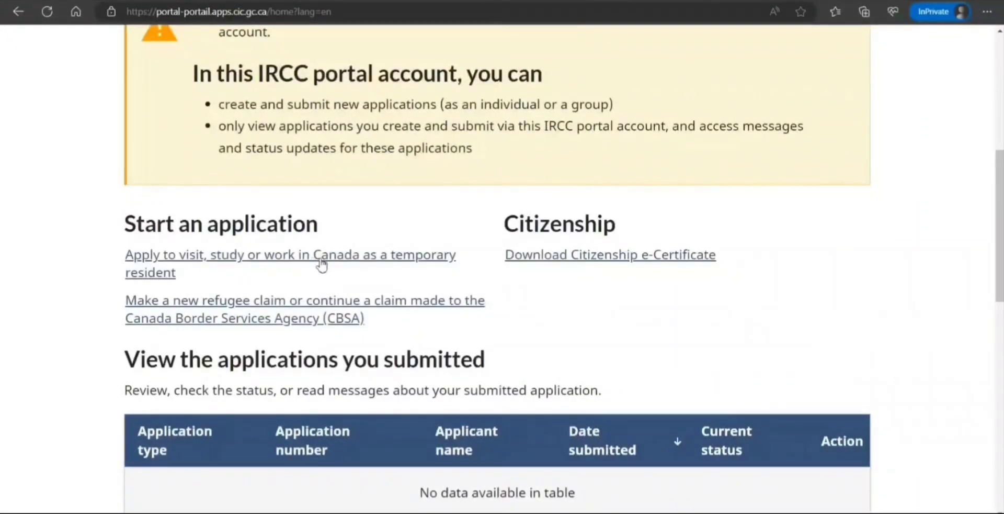
Choose the temporary resident visit, study or work application, acknowledge the instructions and start it.
click(322, 261)
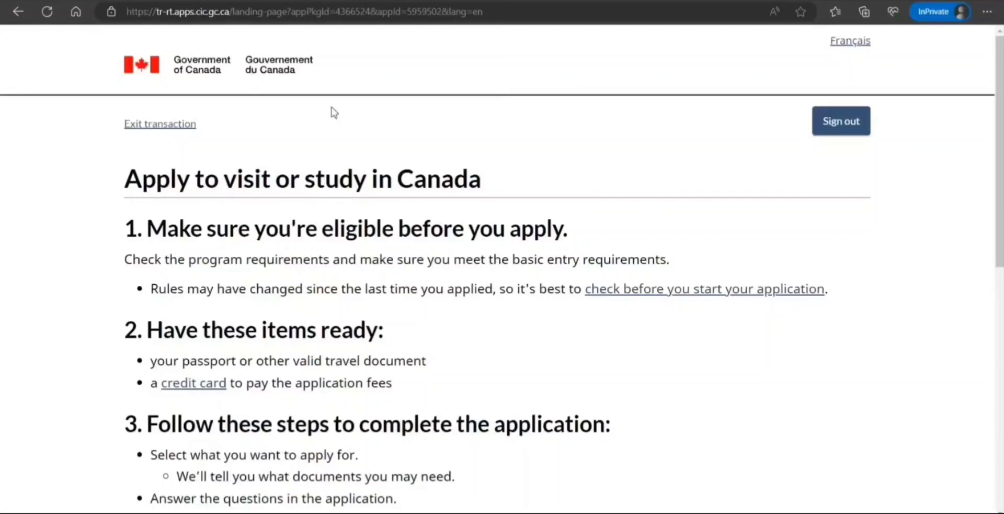
scroll(272, 233, down, 2)
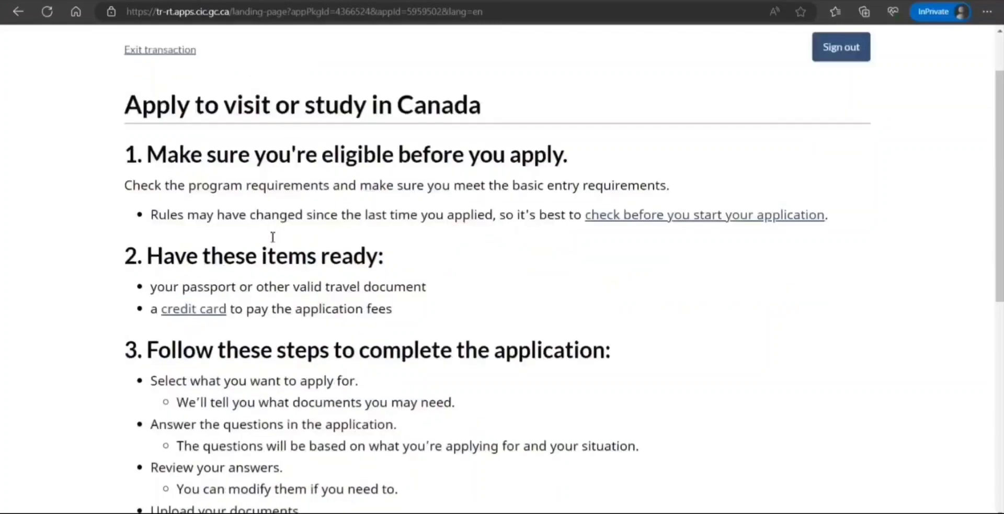
scroll(273, 241, up, 2)
scroll(271, 239, down, 10)
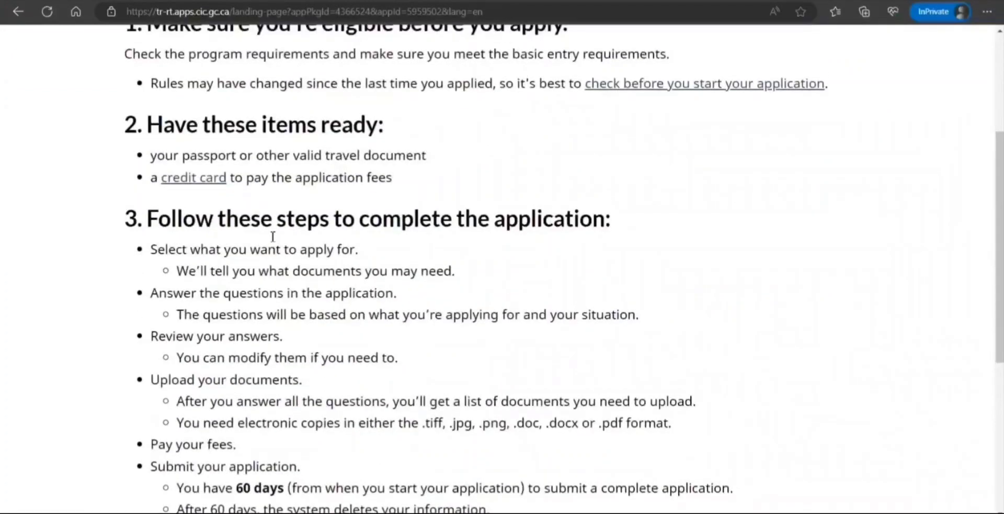
click(131, 232)
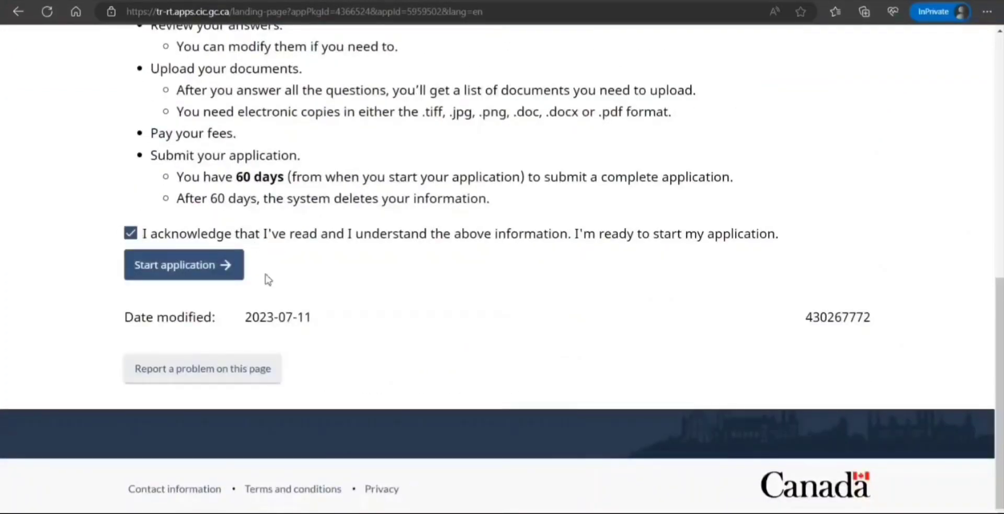
click(217, 265)
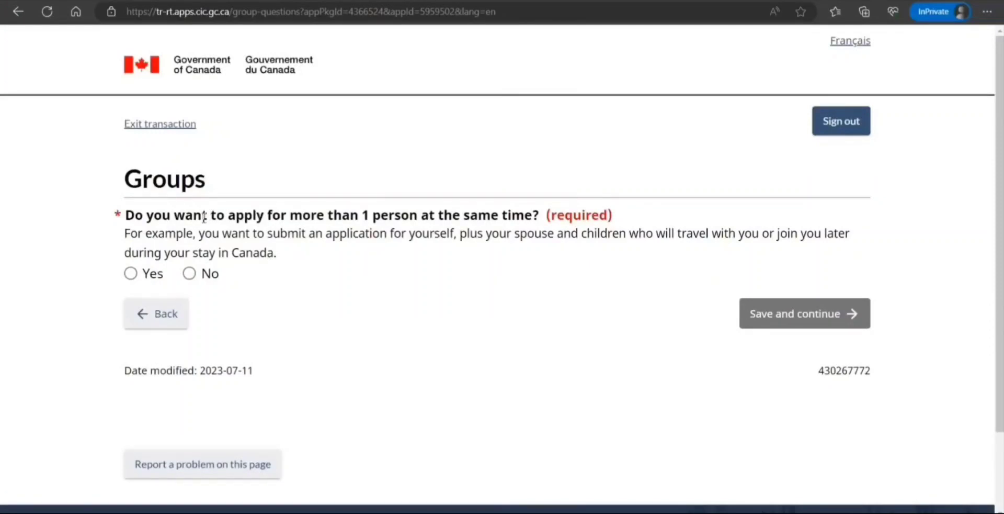
Answer No to applying as a group and save to reach the Purpose page.
drag(204, 216, 454, 237)
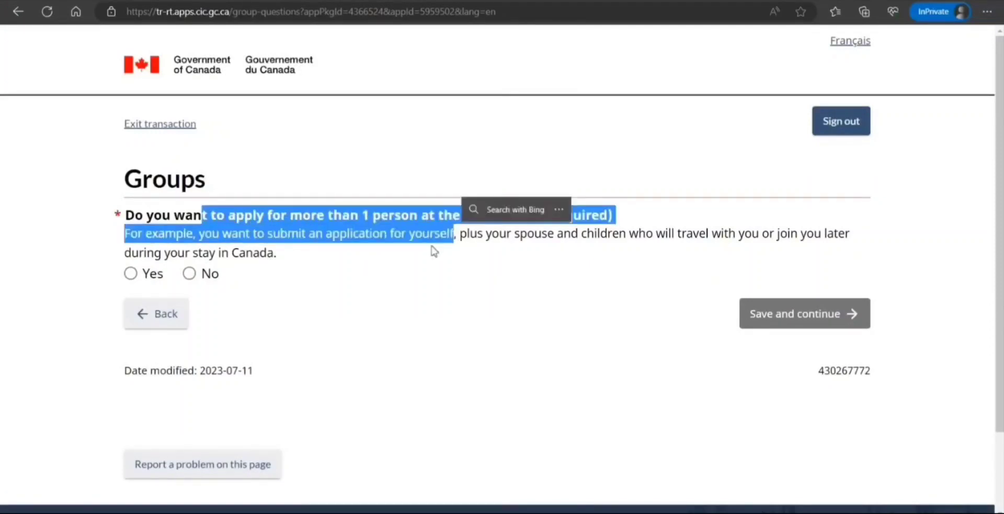
click(410, 272)
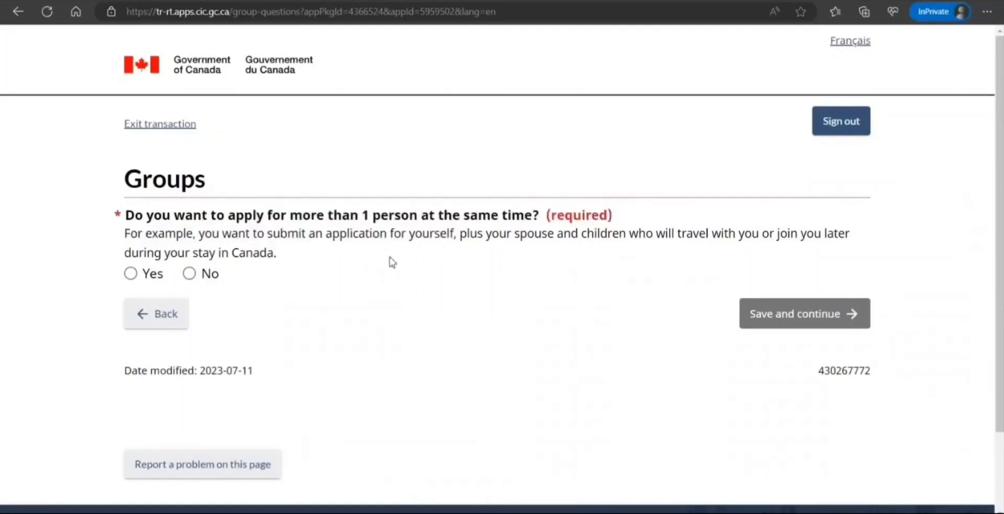
drag(199, 235, 639, 237)
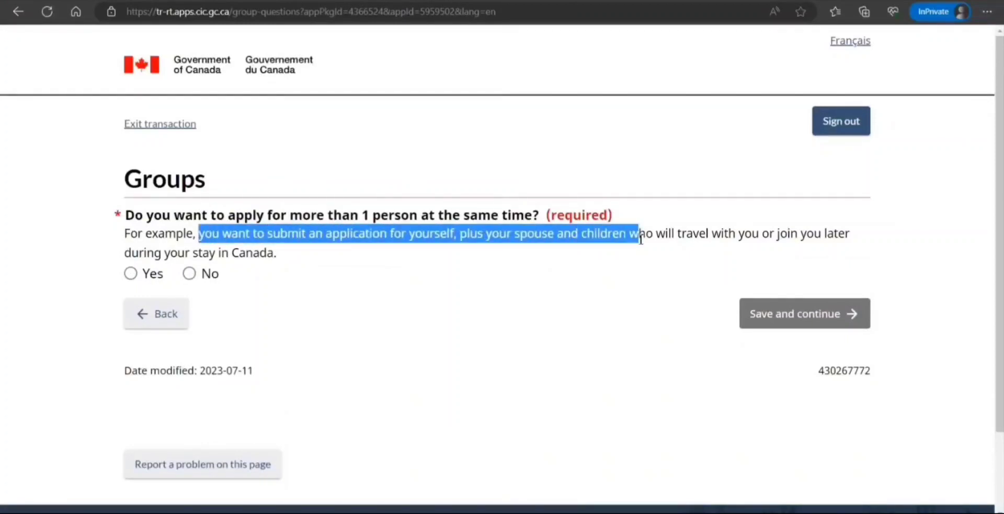
click(189, 275)
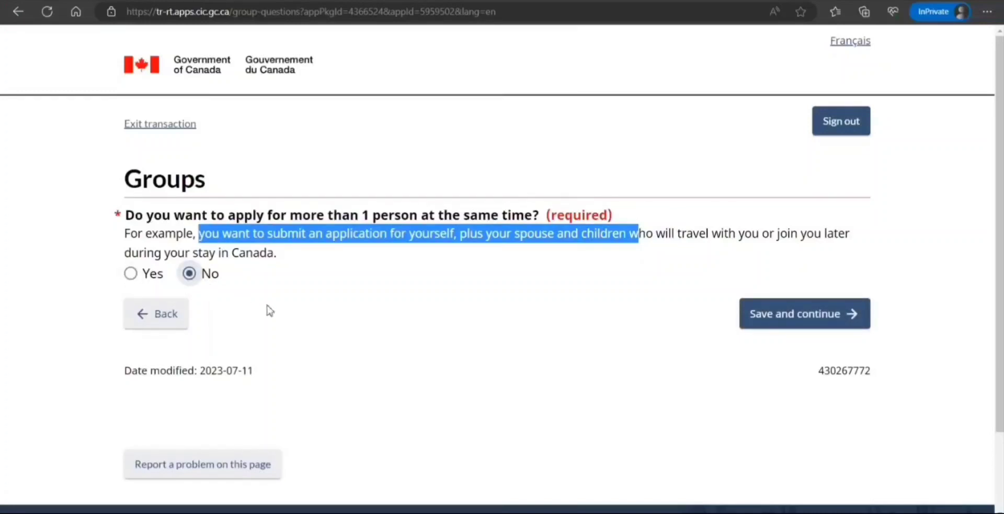
click(163, 278)
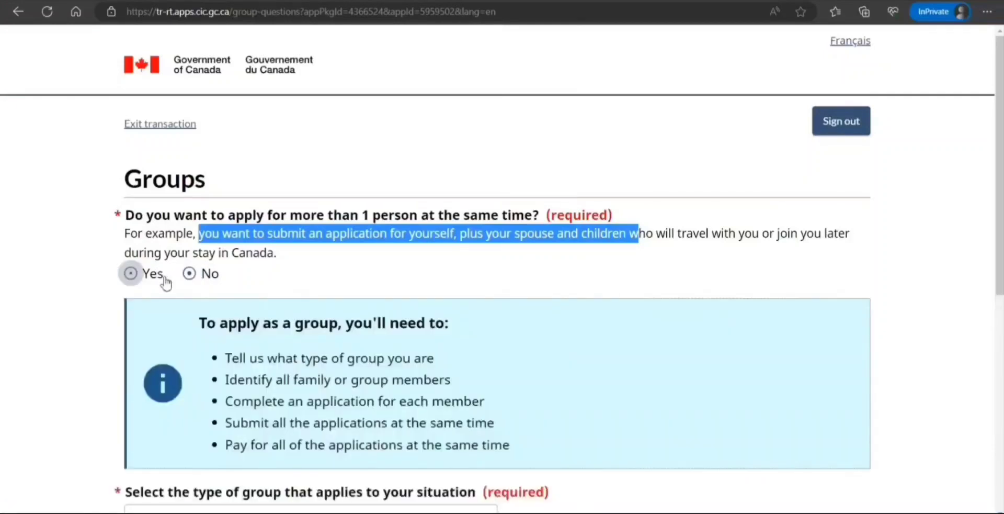
click(194, 281)
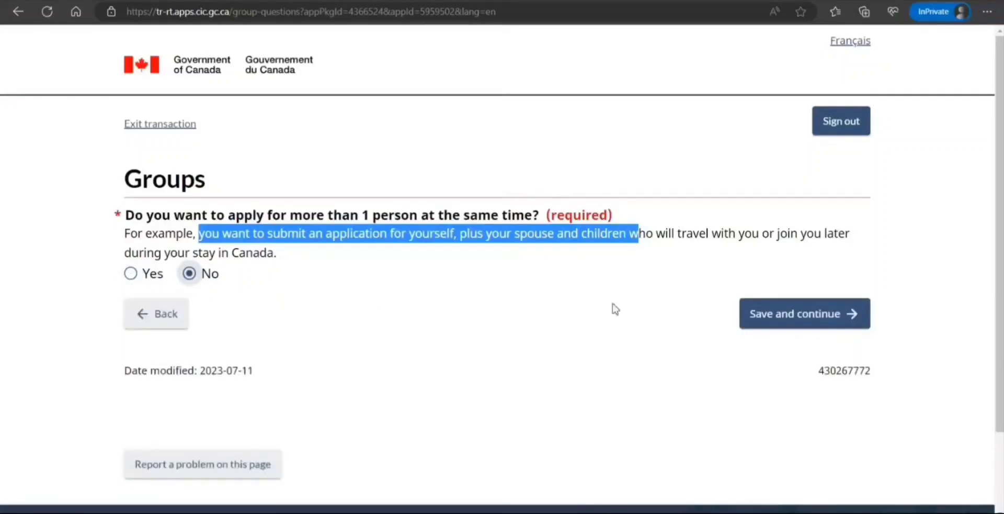
click(819, 316)
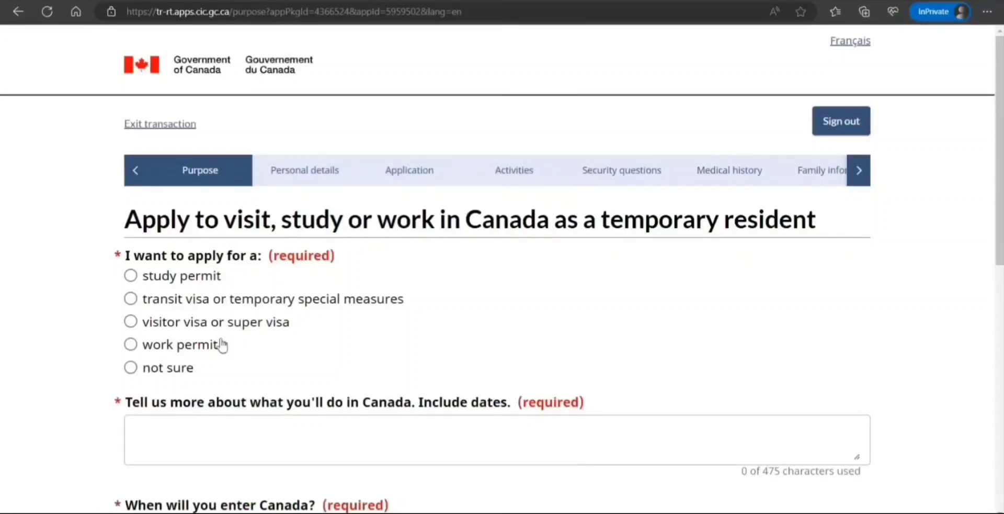
Choose a work permit, specifically an open work permit for an H-1B visa holder.
click(199, 352)
scroll(314, 320, down, 3)
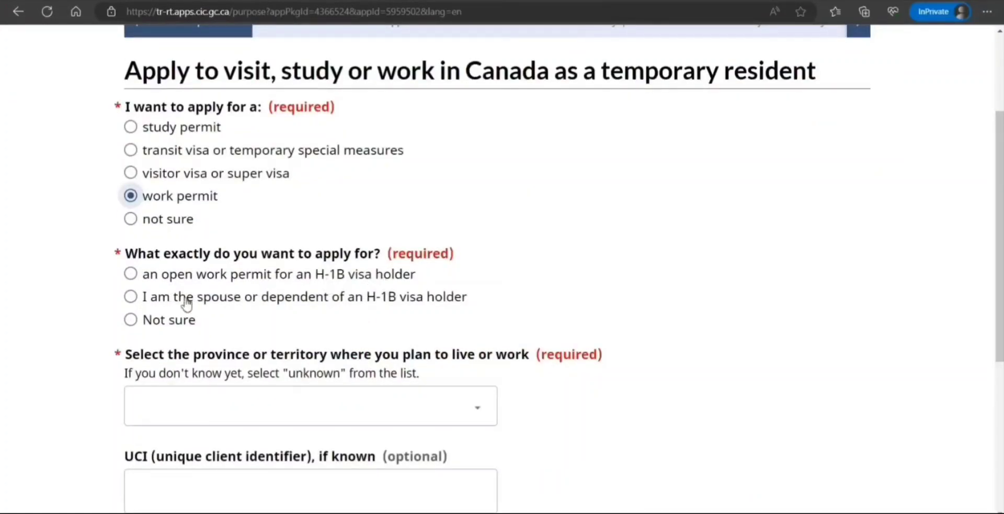
click(132, 274)
click(131, 296)
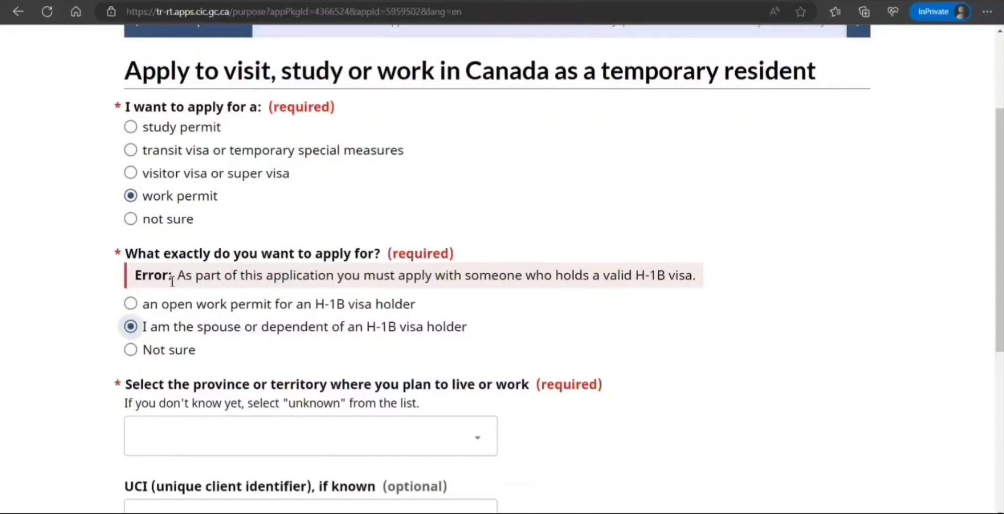
click(131, 303)
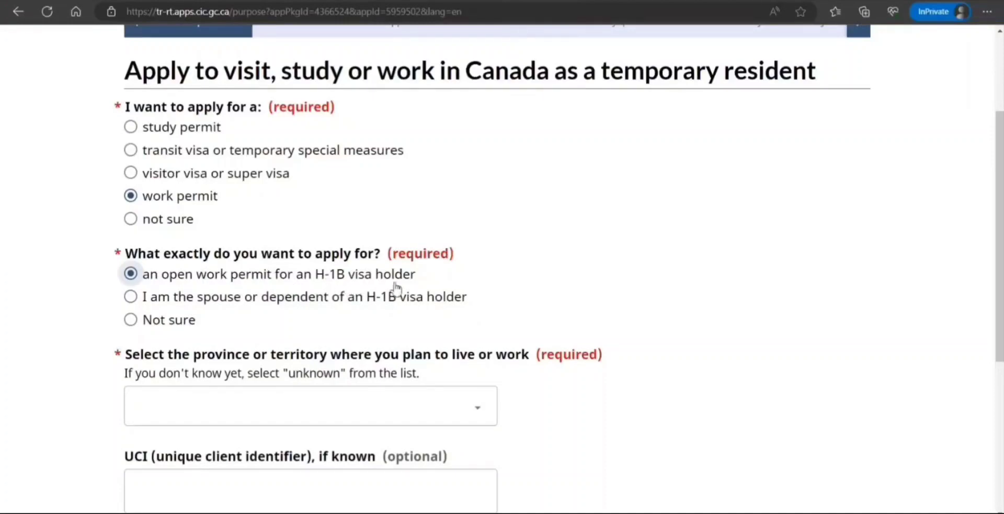
Set the province or territory to Ontario and save the purpose answers.
scroll(306, 339, down, 3)
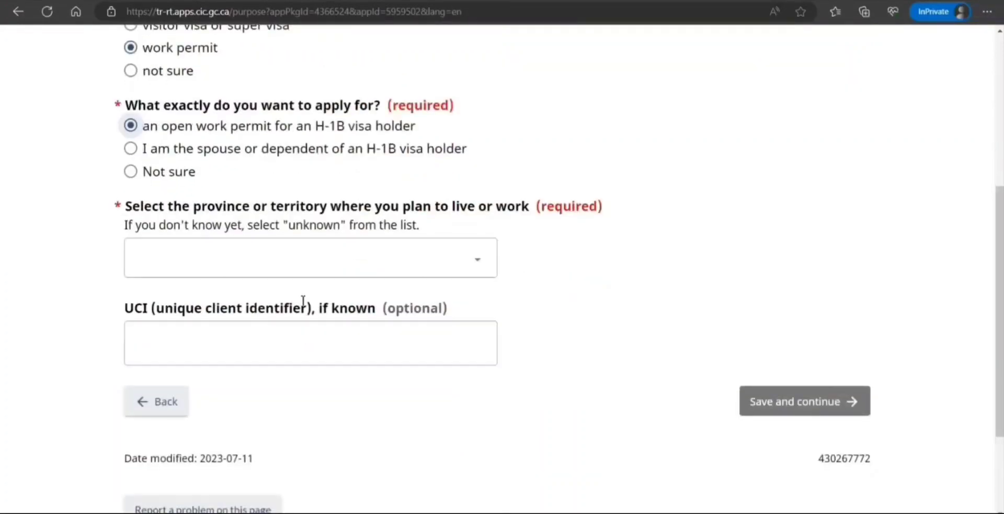
click(324, 274)
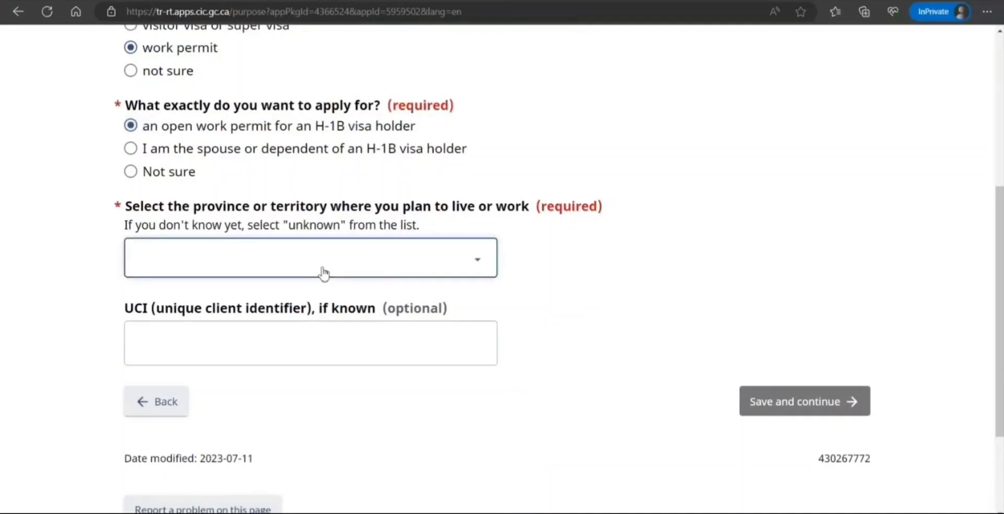
click(515, 303)
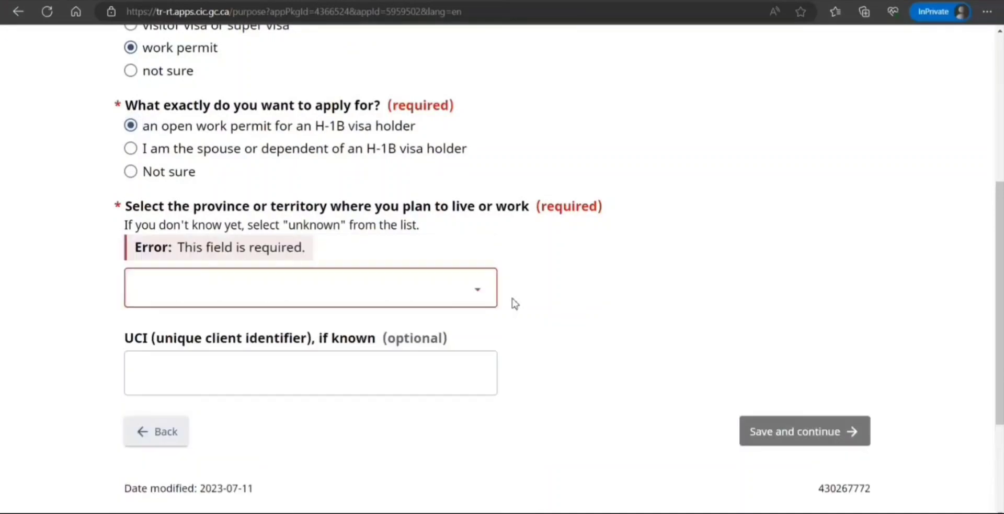
click(451, 299)
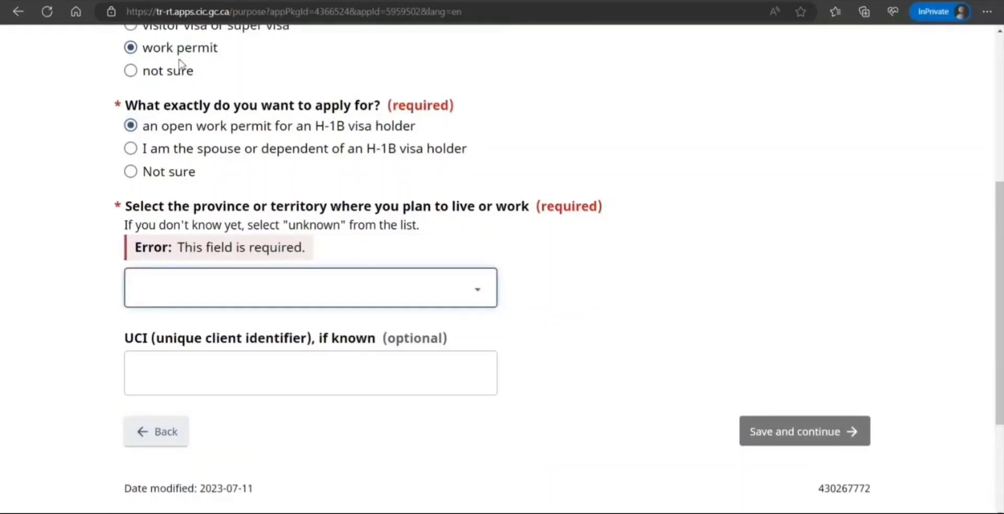
key(o)
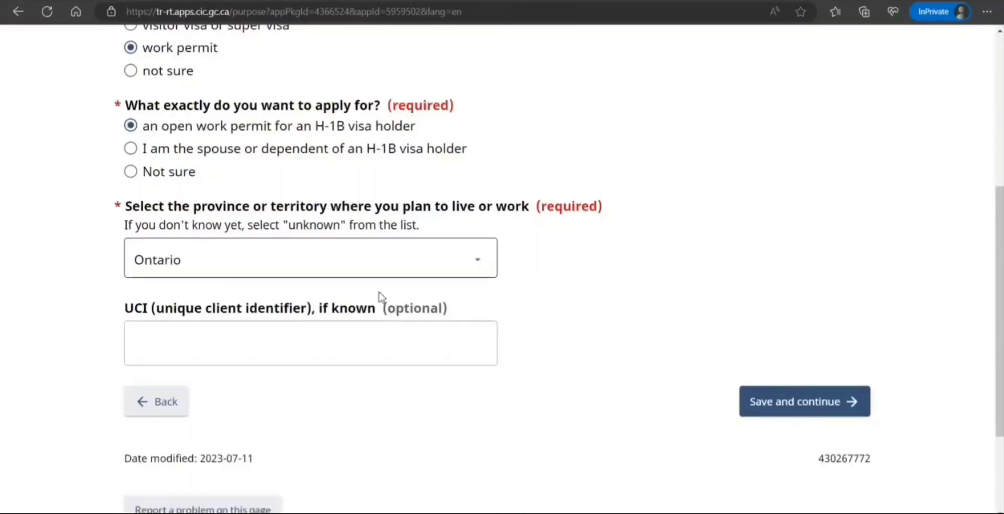
click(273, 327)
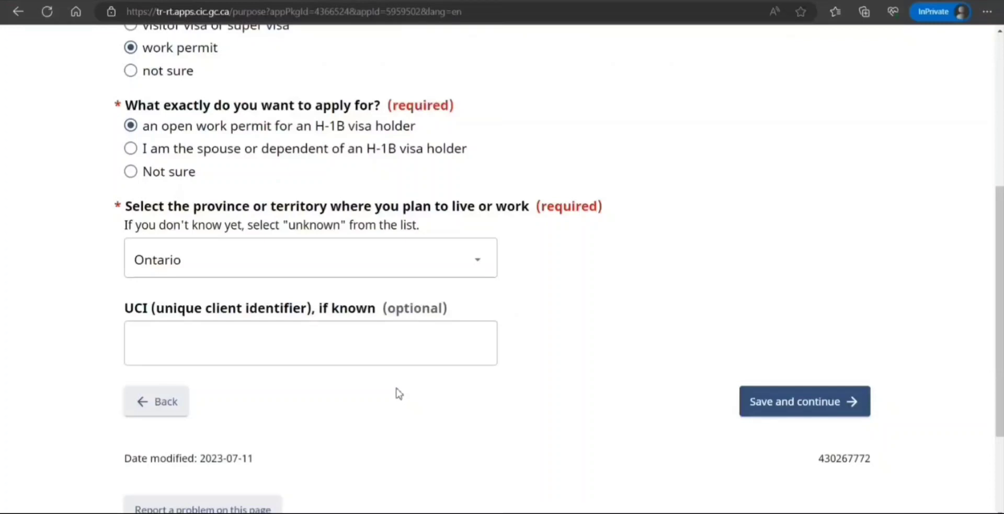
click(788, 413)
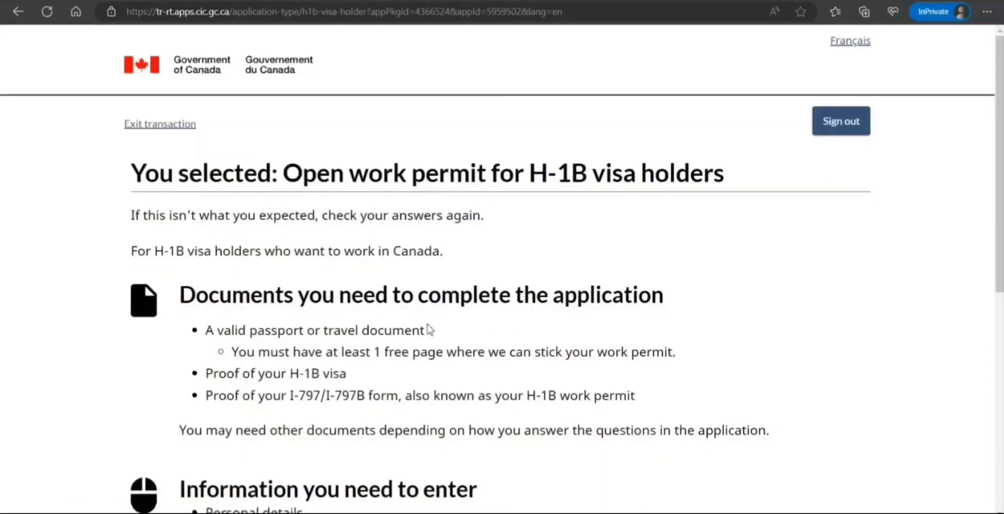
Review the required passport, blank passport page, H-1B proof and I-797 form, then continue.
scroll(429, 329, down, 1)
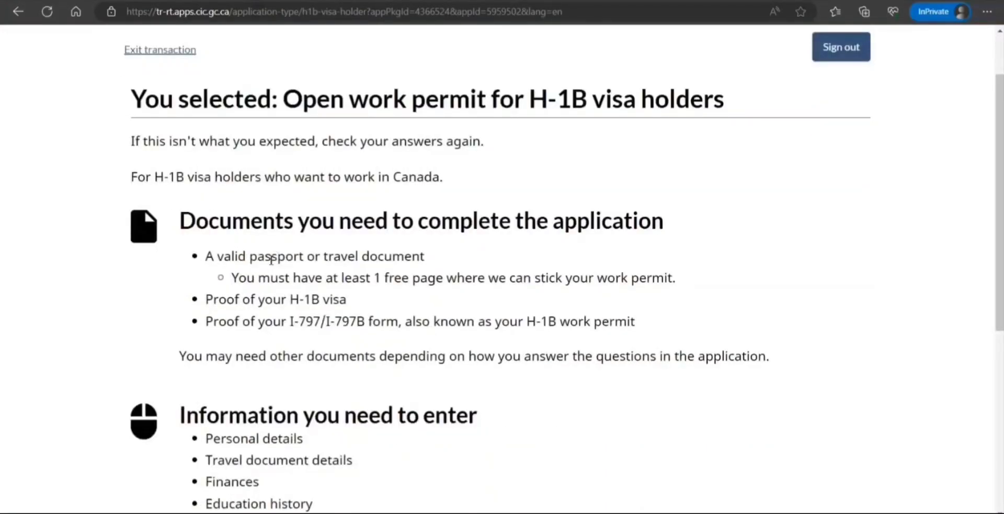
drag(216, 258, 402, 259)
drag(270, 278, 434, 286)
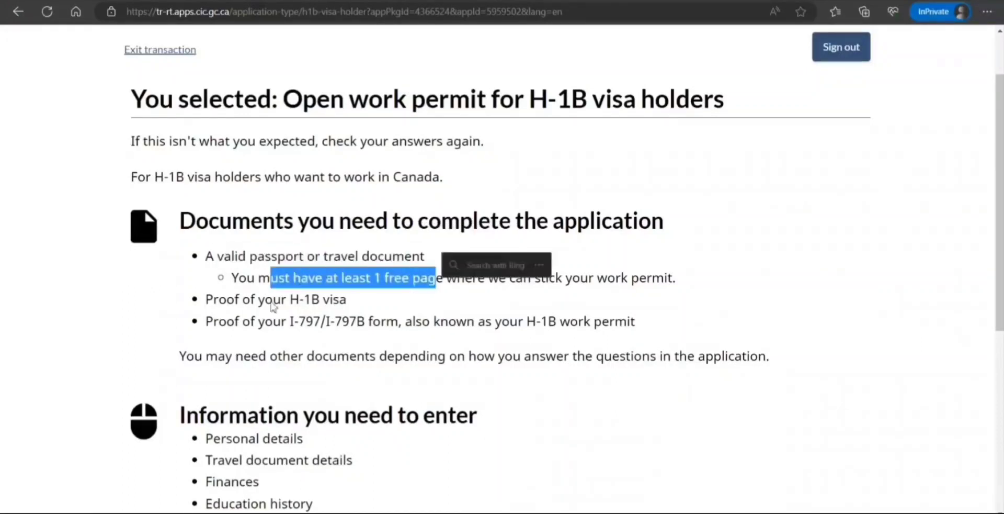
drag(258, 299, 352, 304)
drag(287, 321, 635, 323)
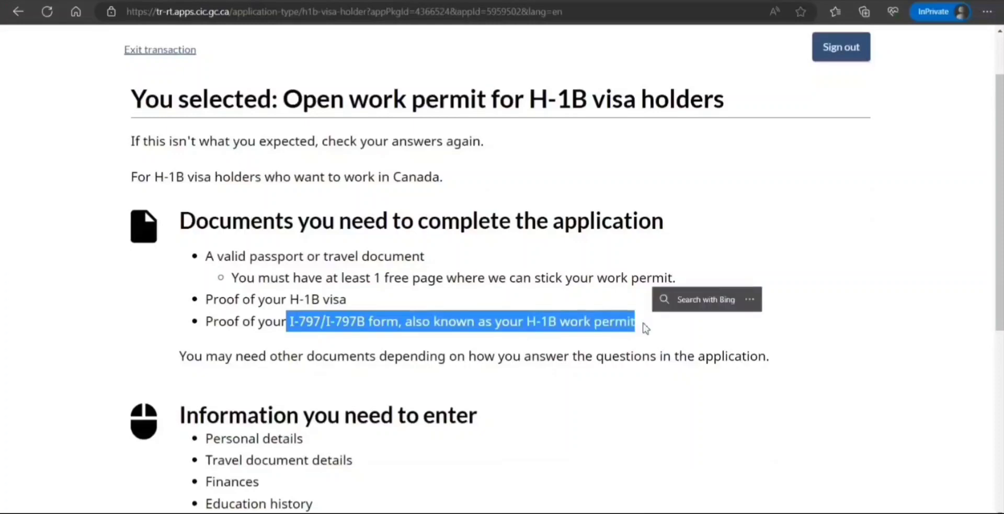
drag(181, 358, 402, 366)
scroll(259, 369, down, 3)
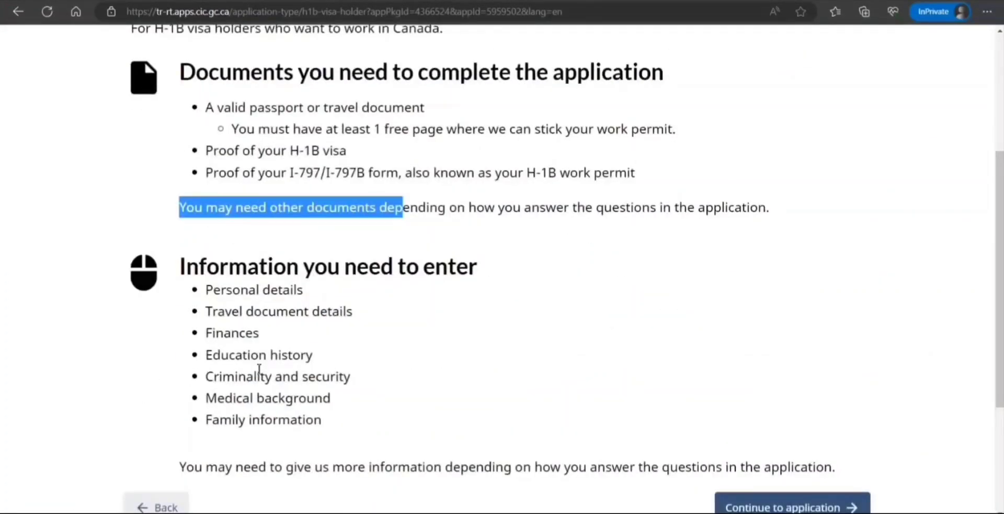
scroll(250, 370, up, 1)
scroll(250, 370, down, 3)
scroll(250, 369, up, 2)
click(789, 505)
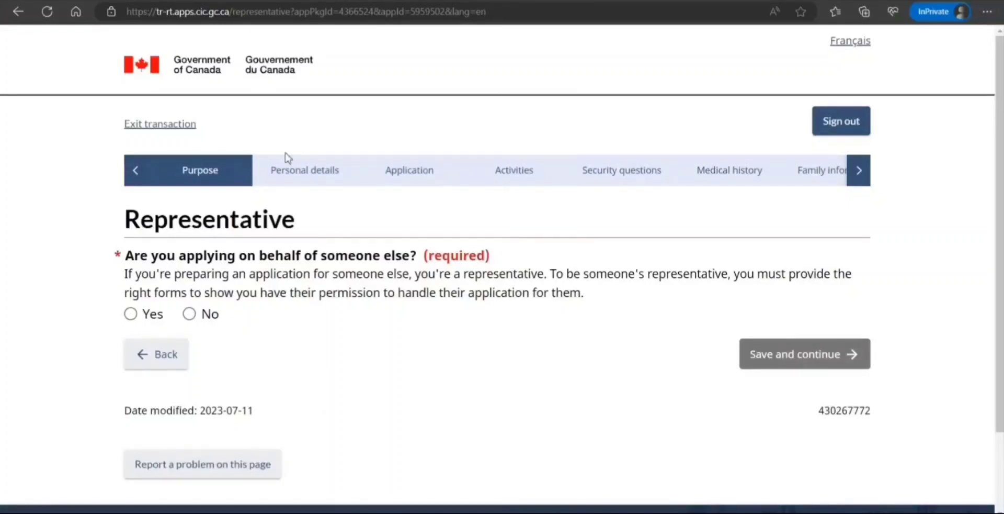
Answer No to applying on someone else's behalf and save to reach Personal details.
click(190, 314)
click(753, 356)
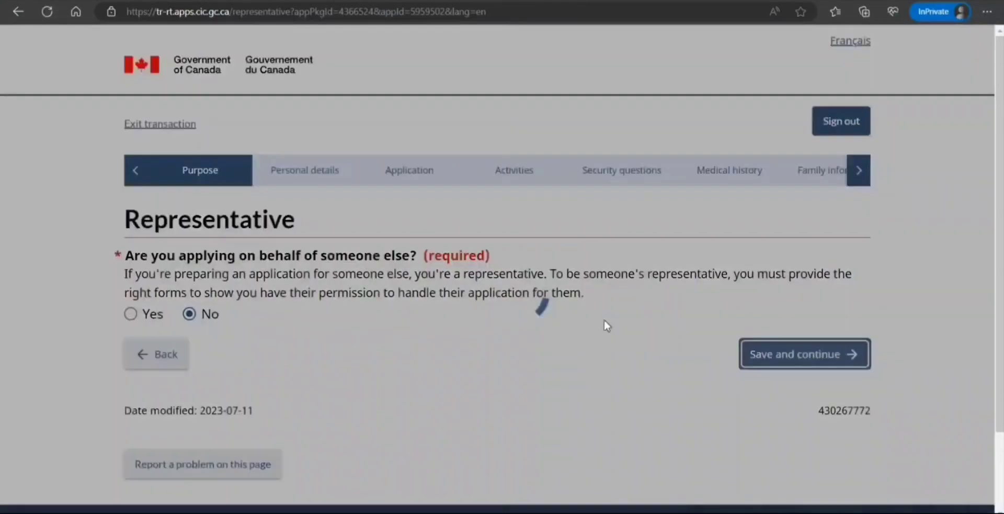
scroll(328, 262, down, 1)
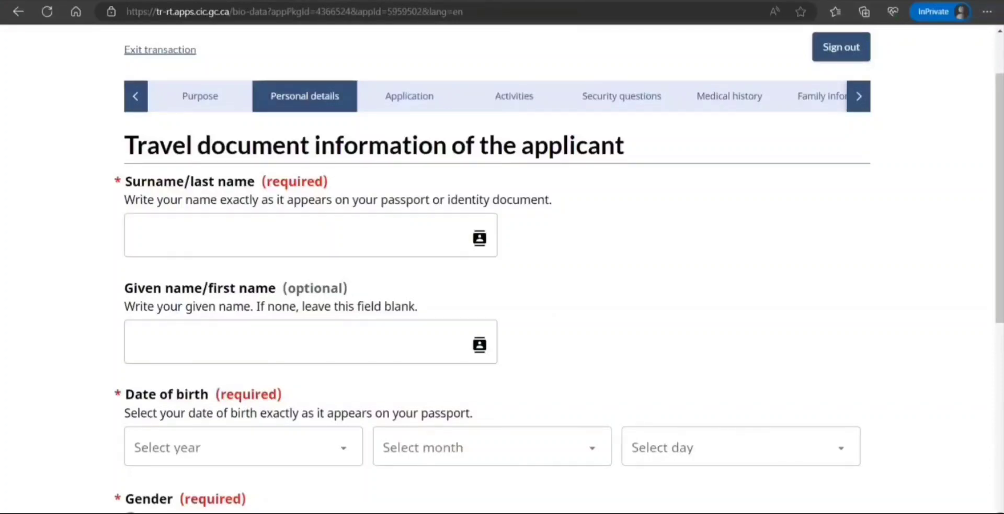
Enter the applicant's surname and given name.
click(222, 230)
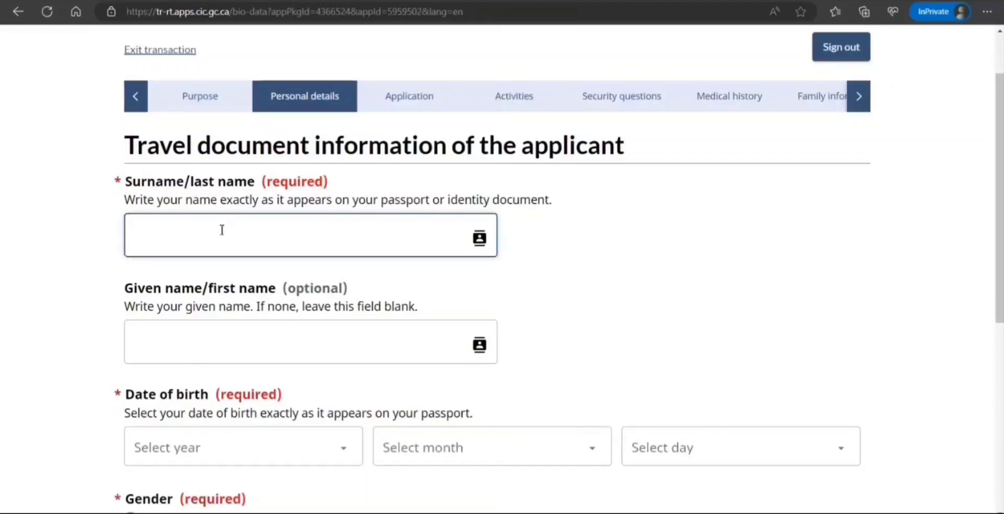
text(Smith)
key(Tab)
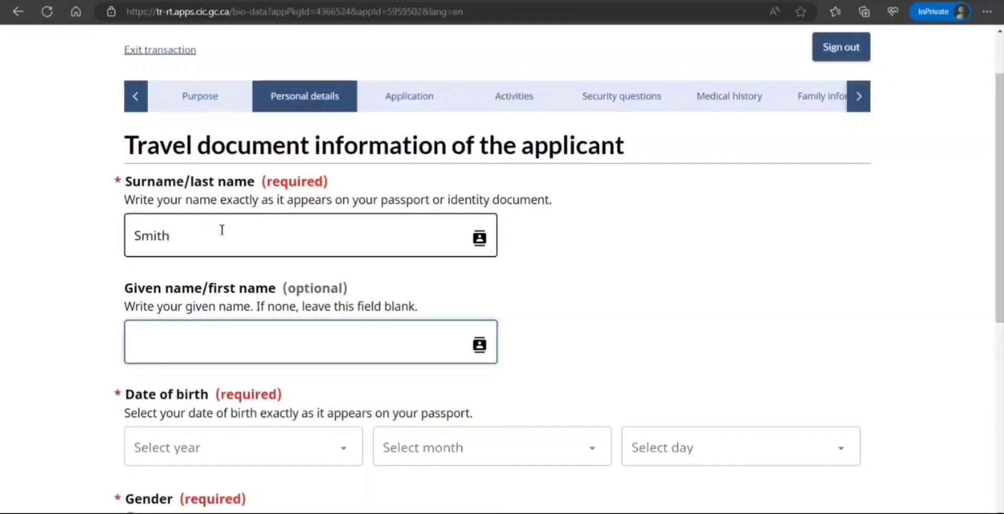
text(JOhn)
key(BackSpace)
key(BackSpace)
text(ohn)
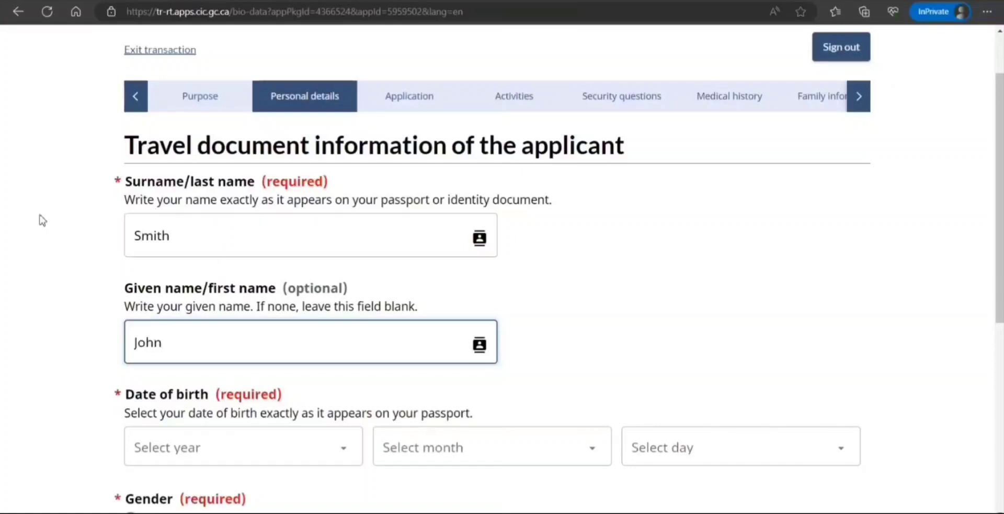
Set the birth date to 11 August 1995 and gender to Male, then save.
scroll(312, 298, down, 3)
click(312, 299)
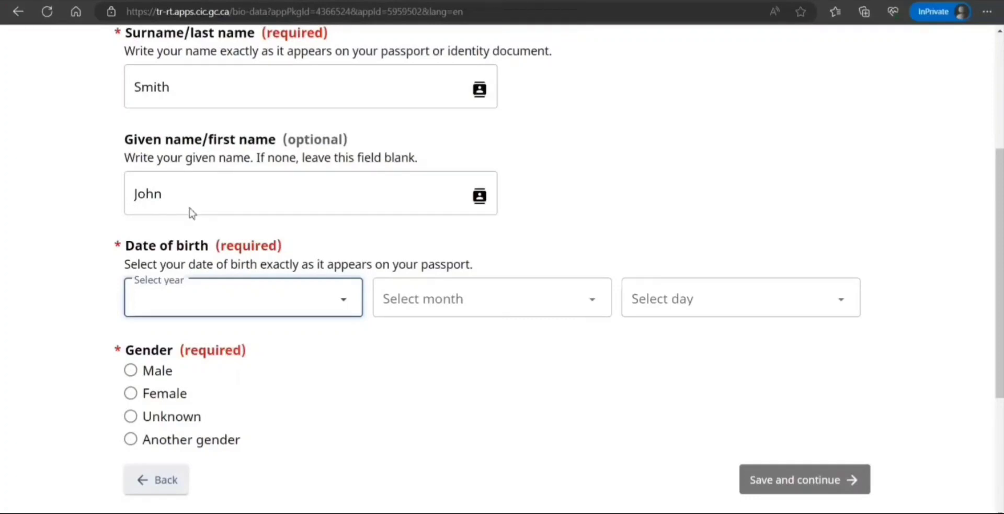
text(1995)
click(434, 304)
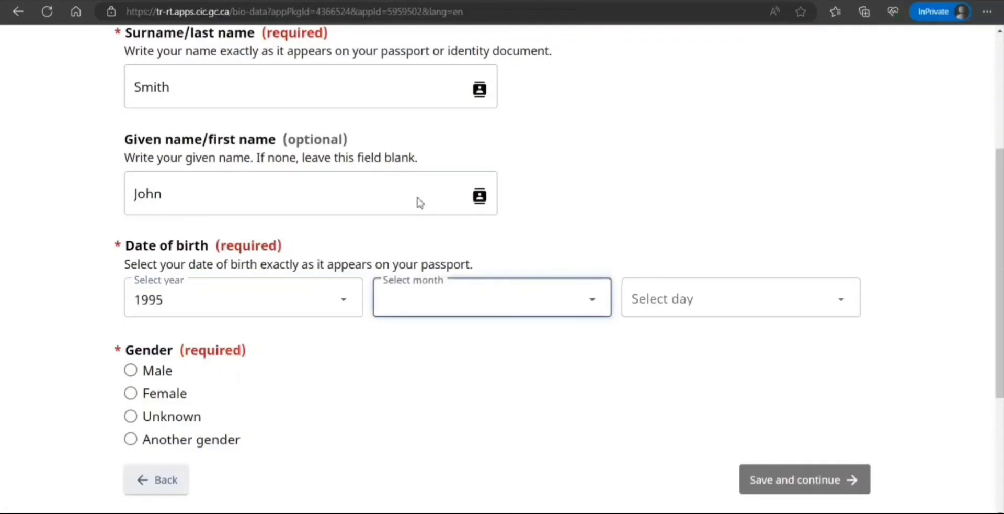
text(august)
click(681, 306)
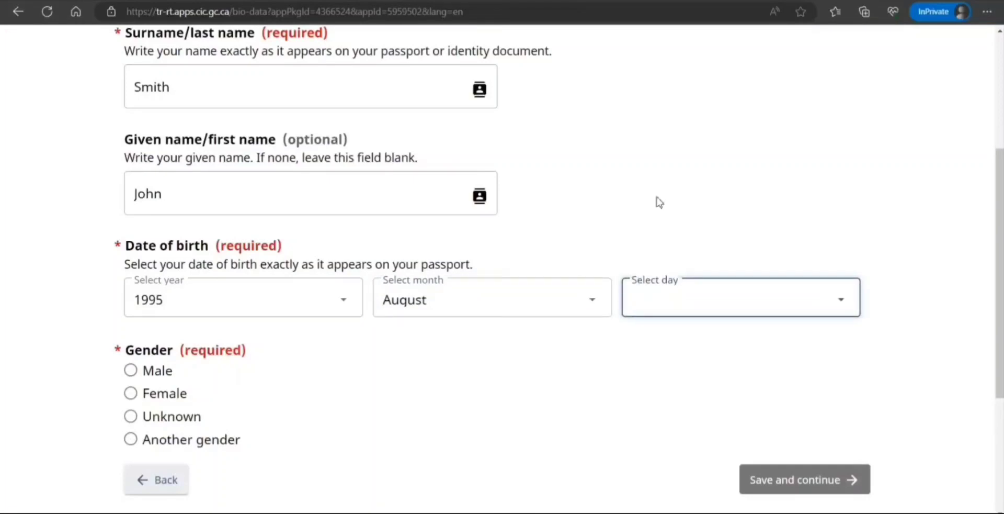
text(11)
click(132, 371)
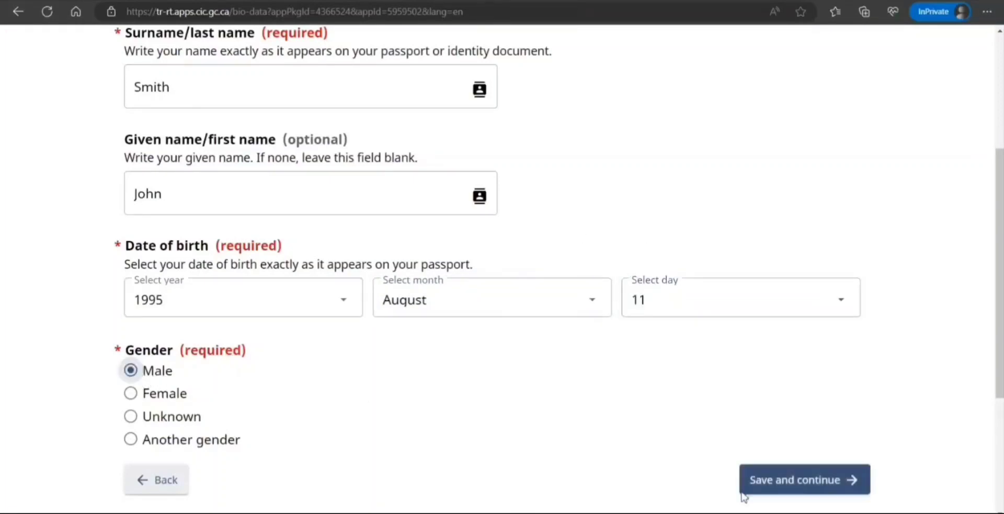
click(784, 488)
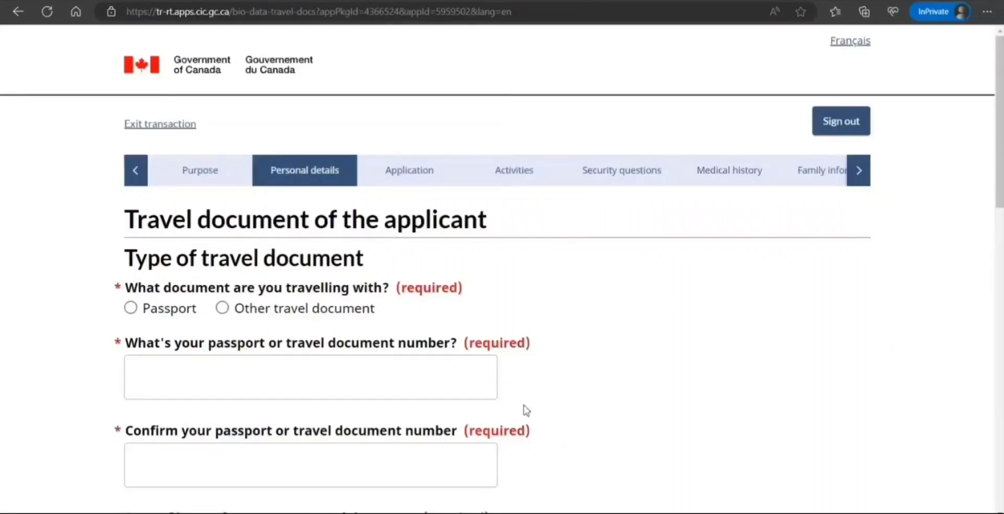
Record a regular passport with country code IND and nationality India.
click(131, 309)
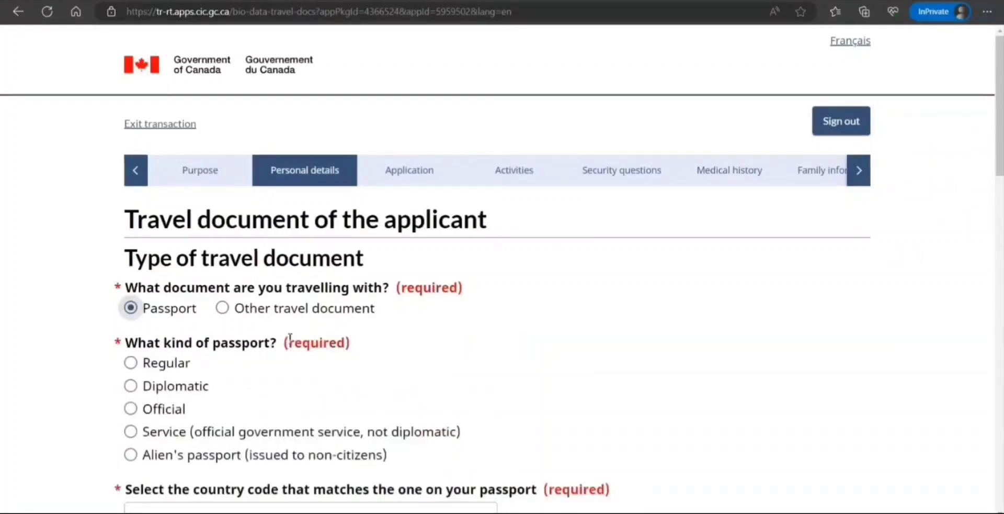
scroll(312, 377, down, 1)
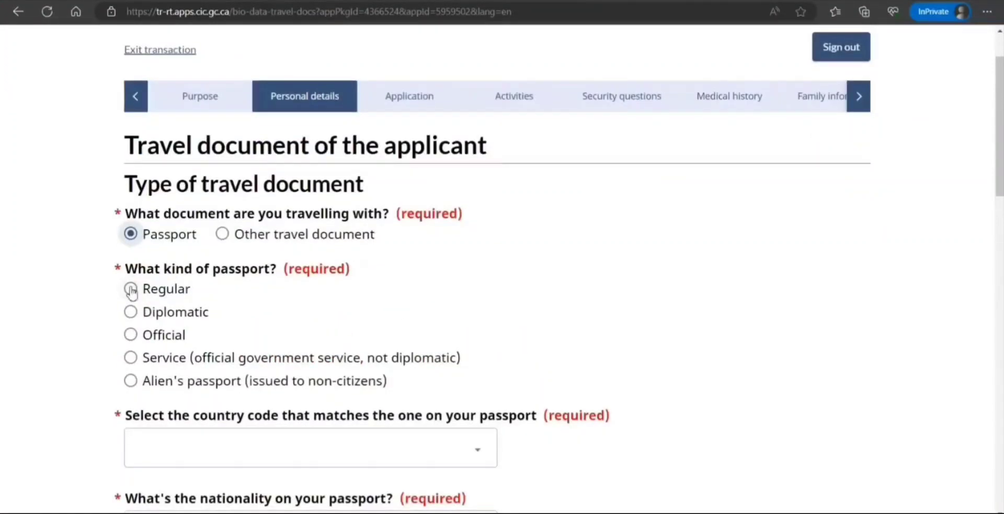
click(131, 289)
scroll(285, 346, down, 3)
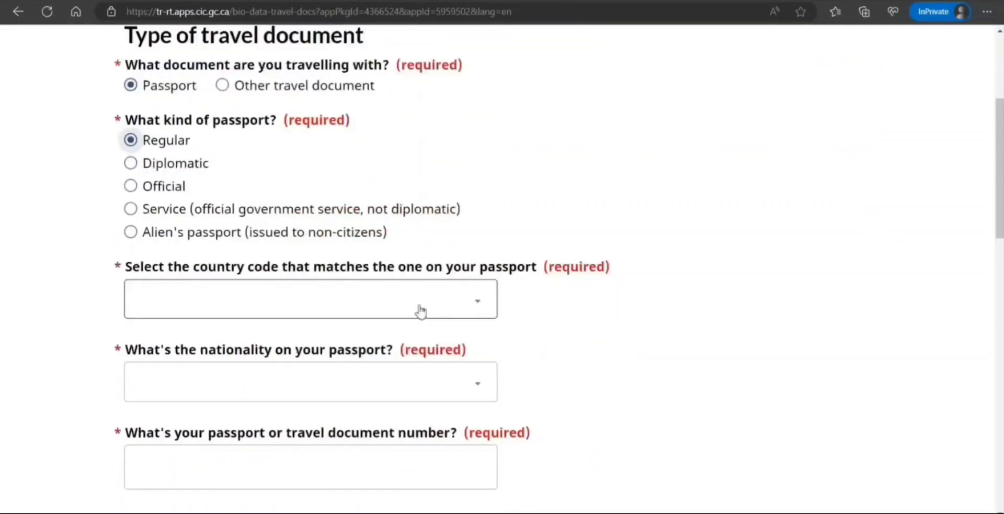
text(in)
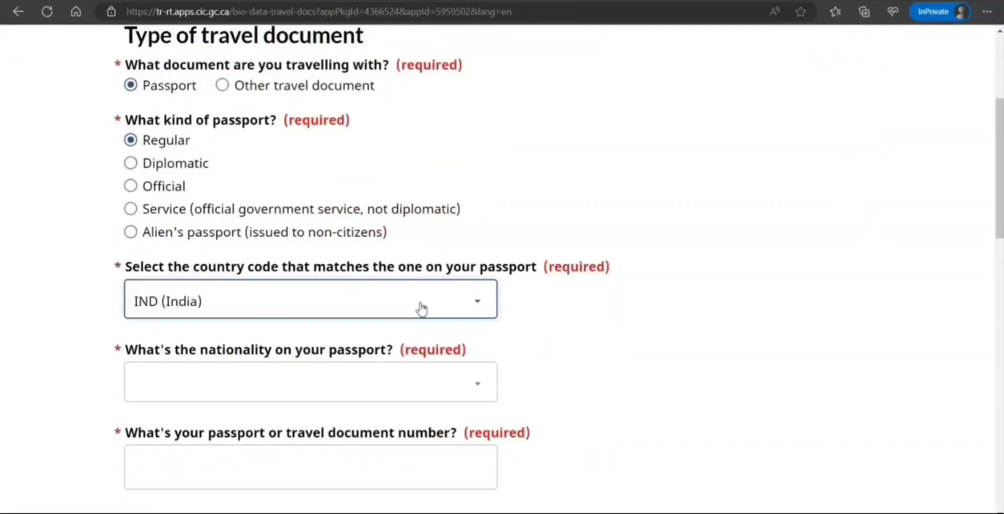
click(325, 388)
text(in)
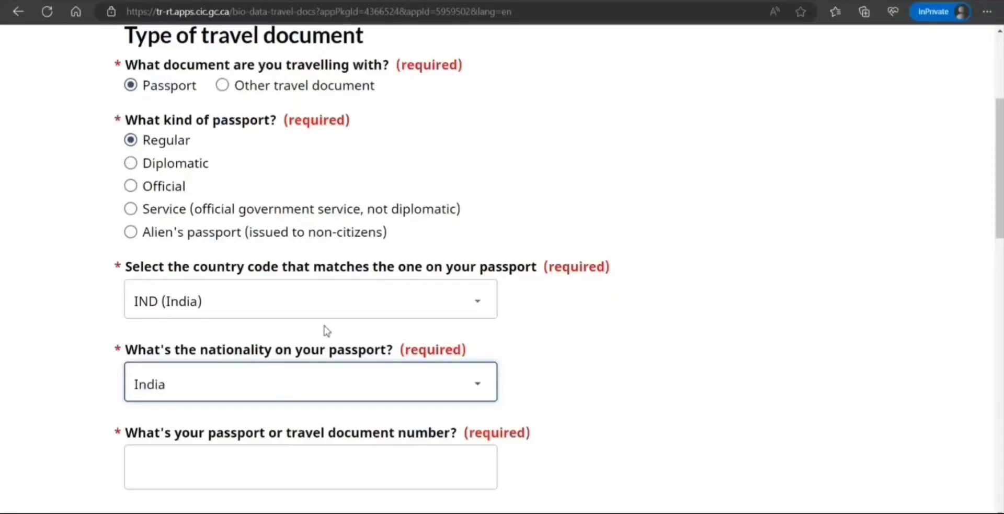
Enter the passport number and type it again to confirm it.
click(588, 406)
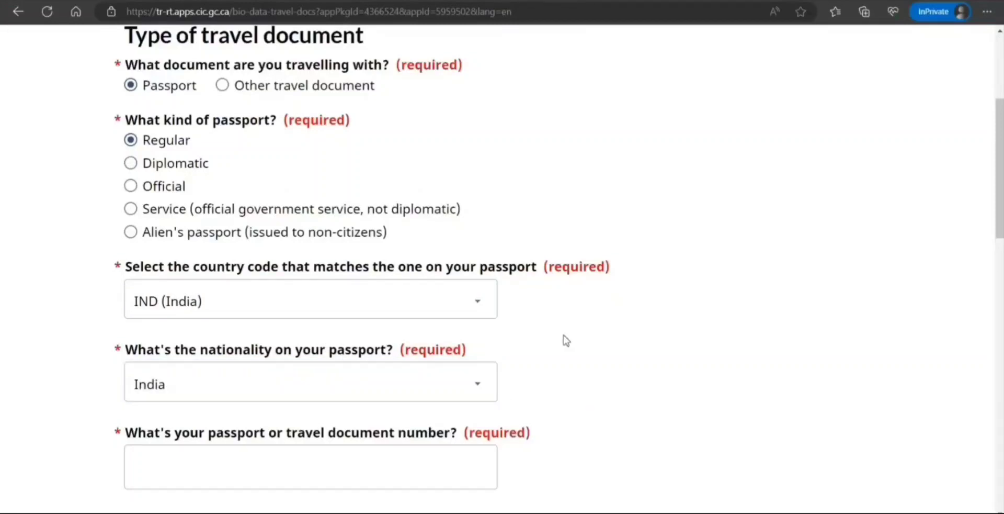
scroll(563, 340, down, 3)
click(336, 318)
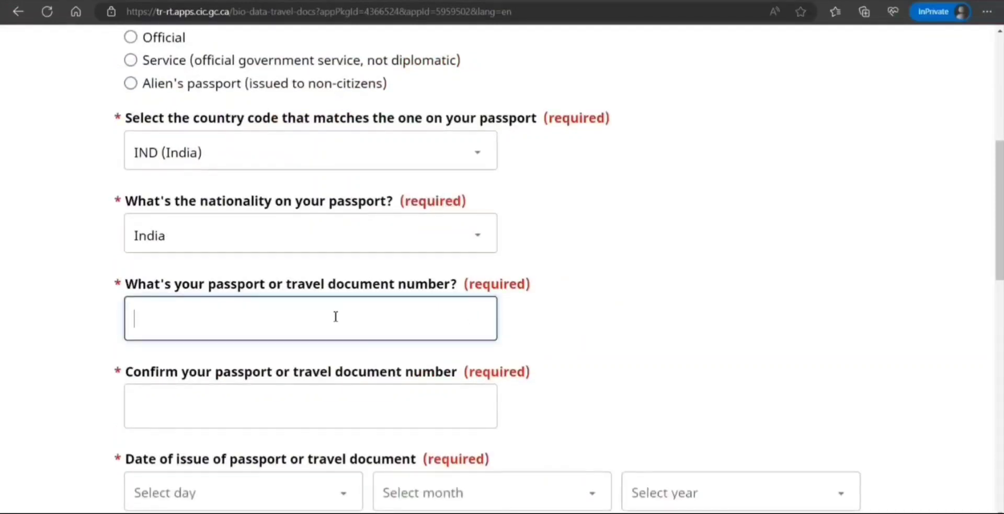
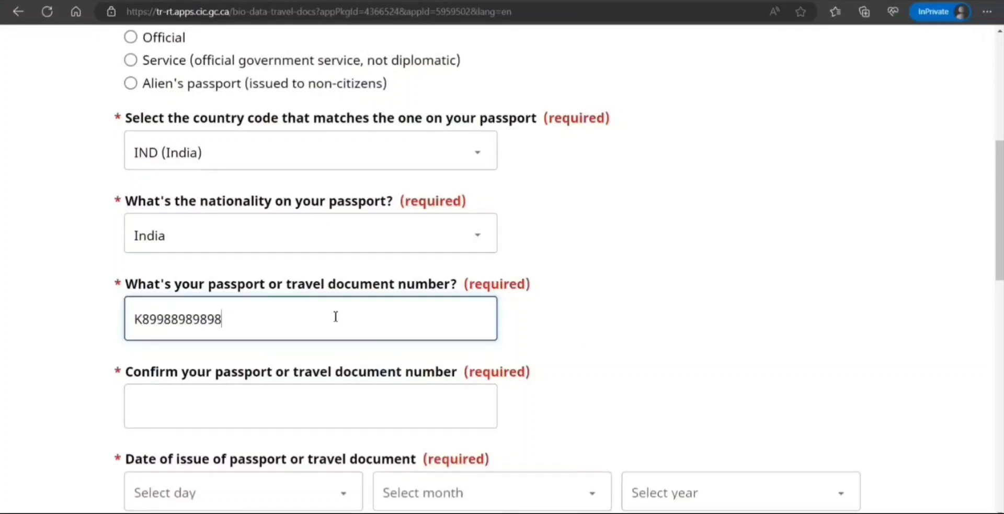
scroll(549, 370, up, 1)
scroll(418, 340, down, 4)
click(302, 266)
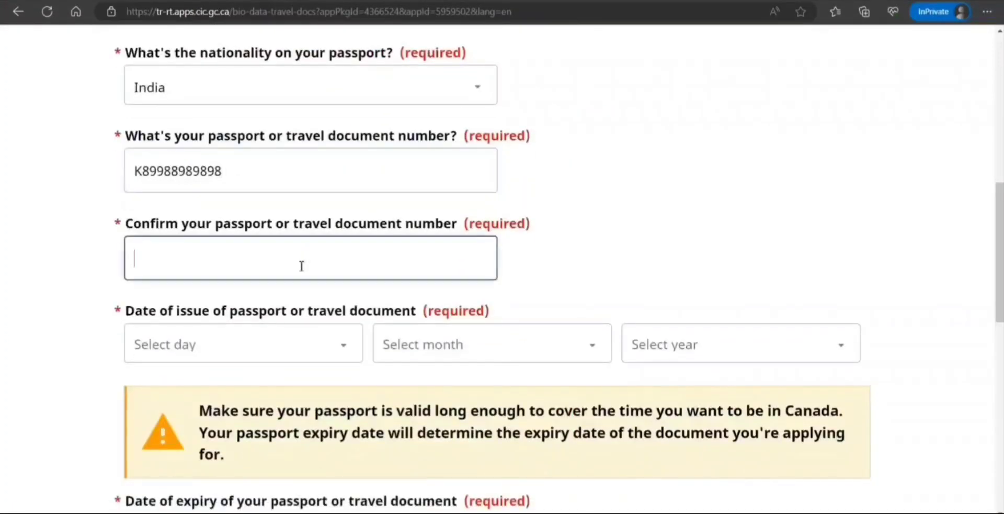
drag(236, 167, 44, 170)
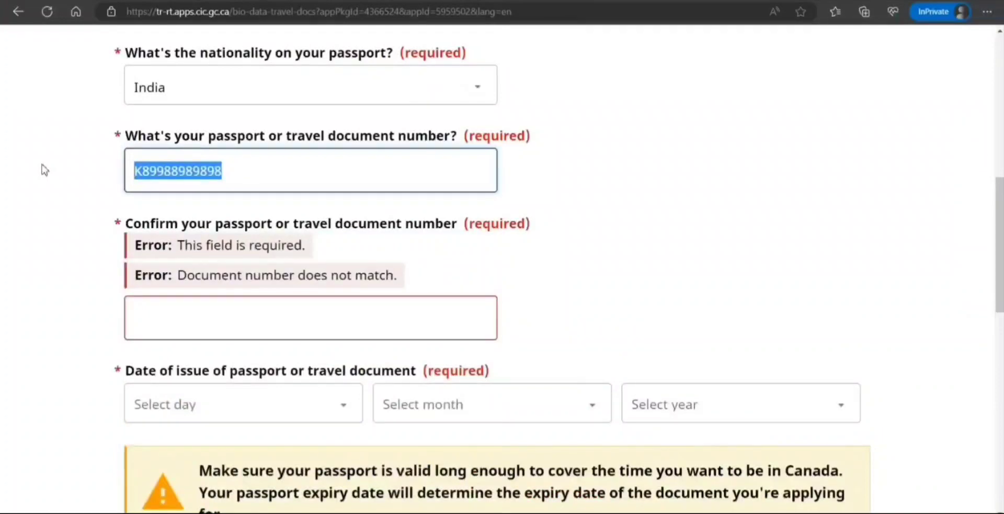
click(222, 324)
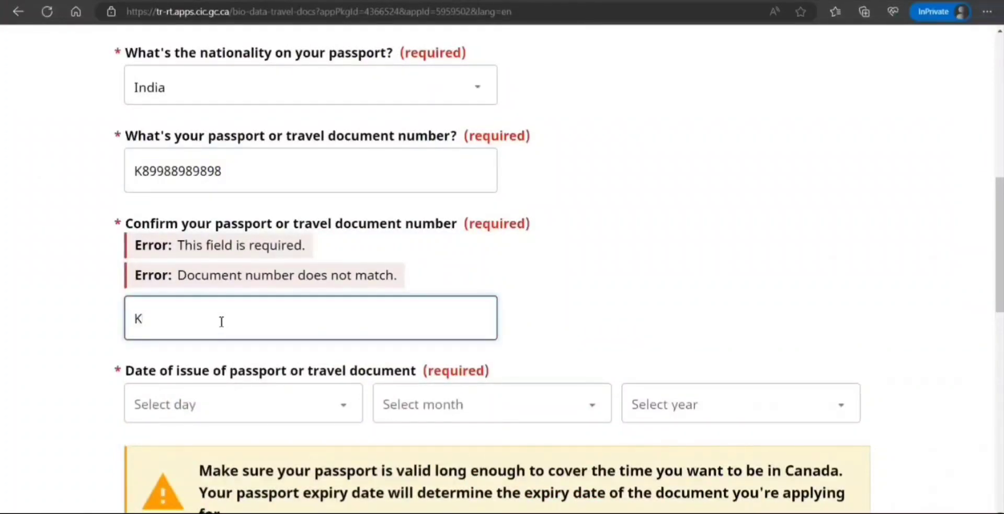
text(K89988989898)
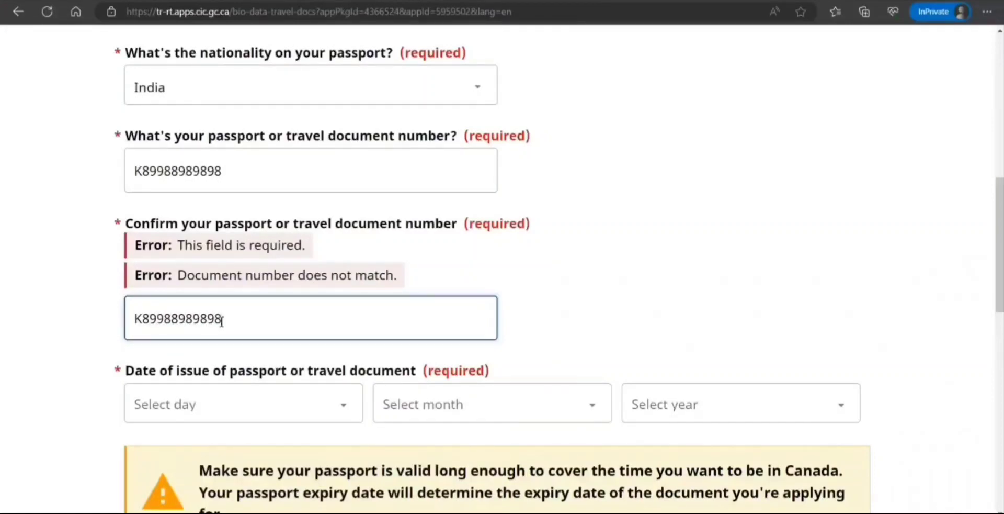
Set the passport issue date to 14 March 2019.
click(605, 339)
click(324, 351)
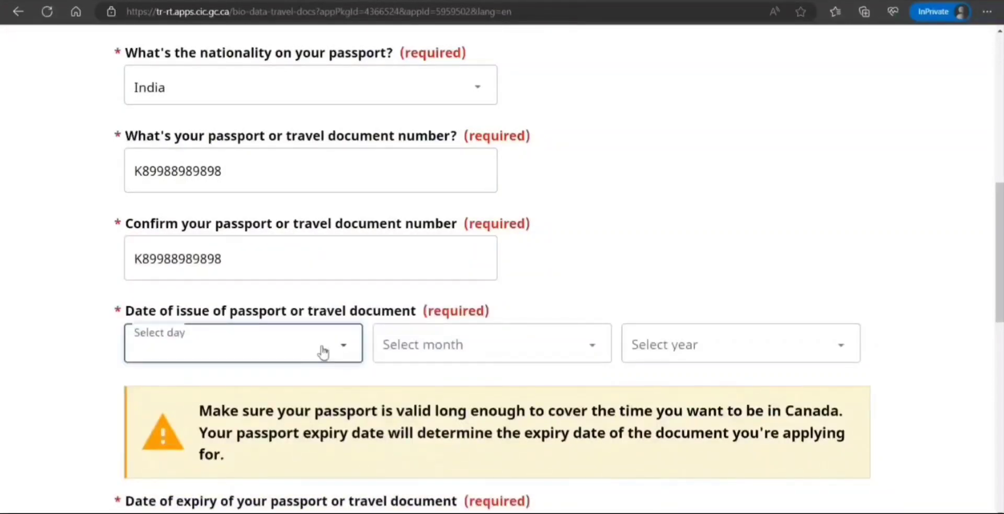
click(213, 232)
click(451, 351)
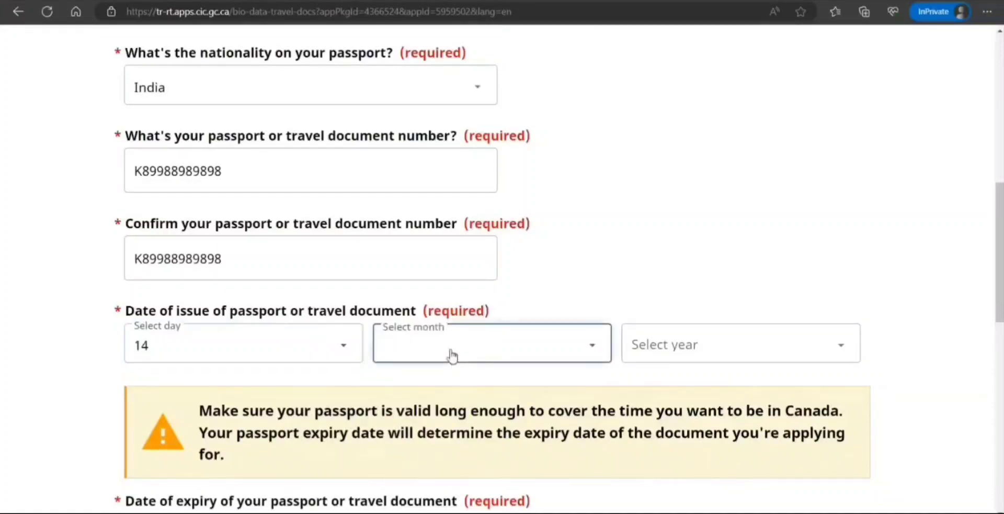
click(435, 158)
click(704, 363)
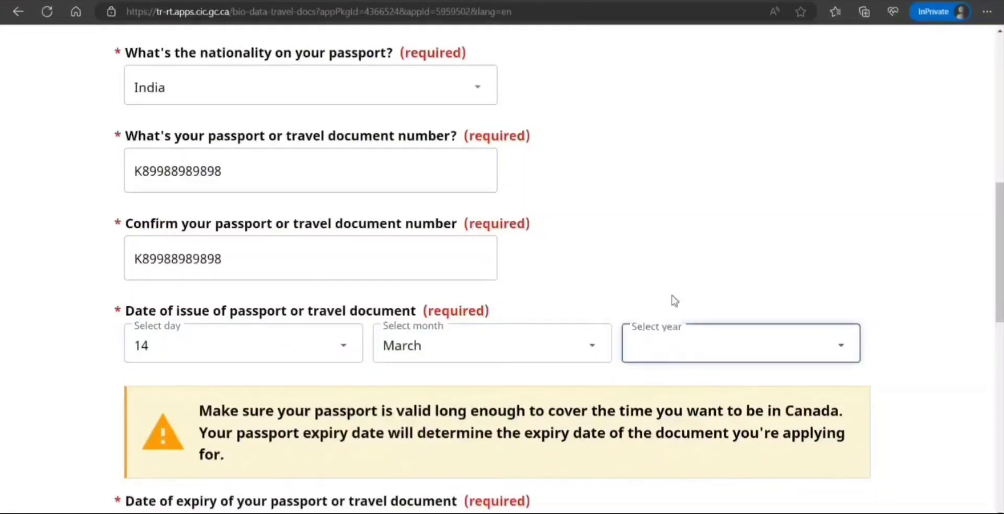
click(672, 200)
Set the passport expiry date to 11 March 2029.
scroll(534, 283, down, 4)
click(713, 319)
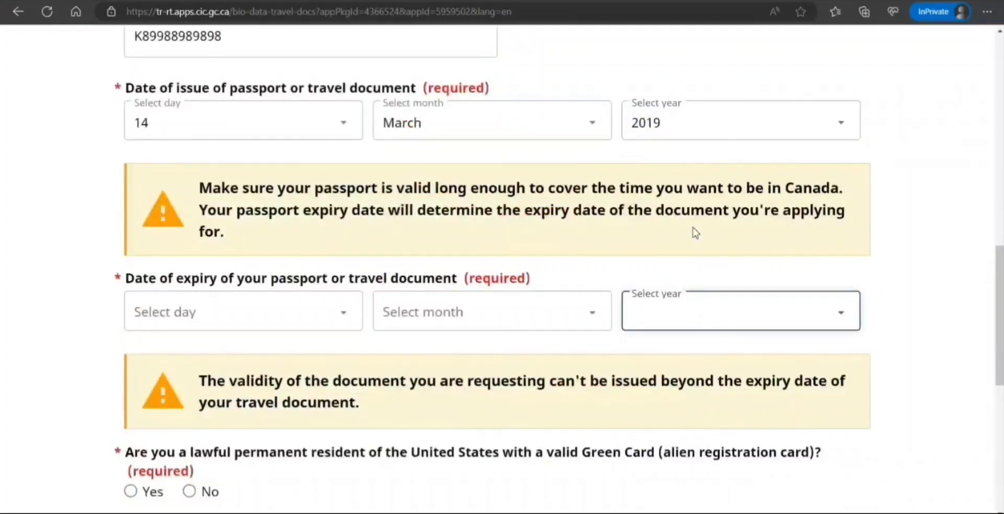
click(676, 173)
click(544, 310)
click(476, 121)
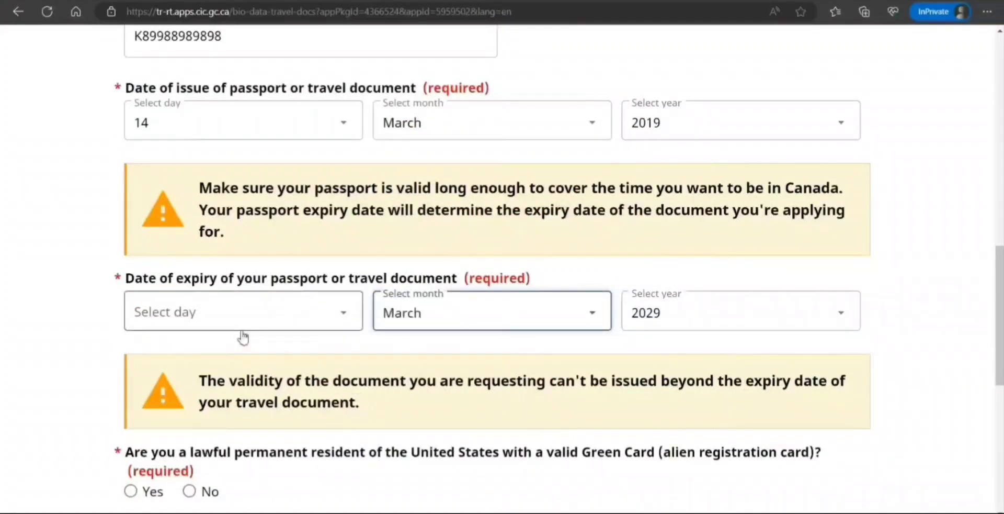
click(259, 319)
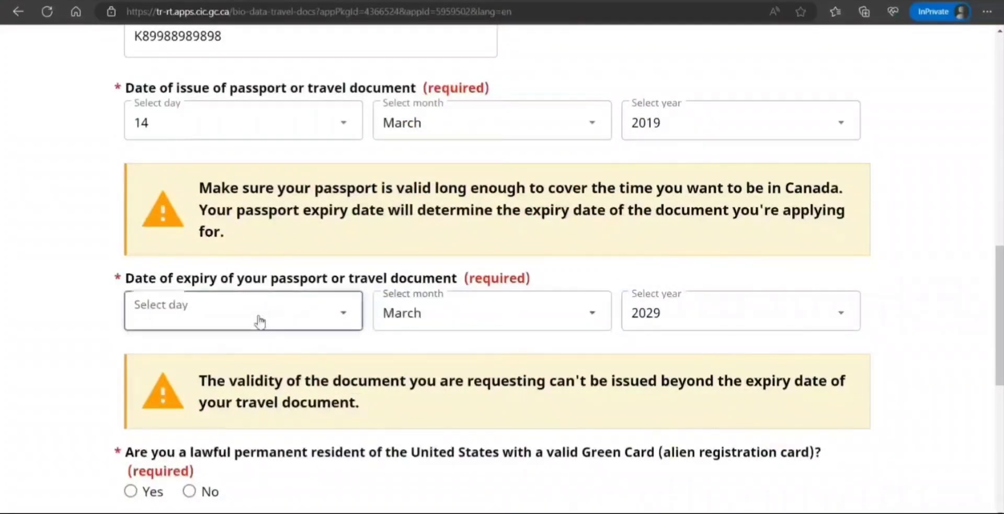
click(220, 194)
scroll(347, 354, down, 1)
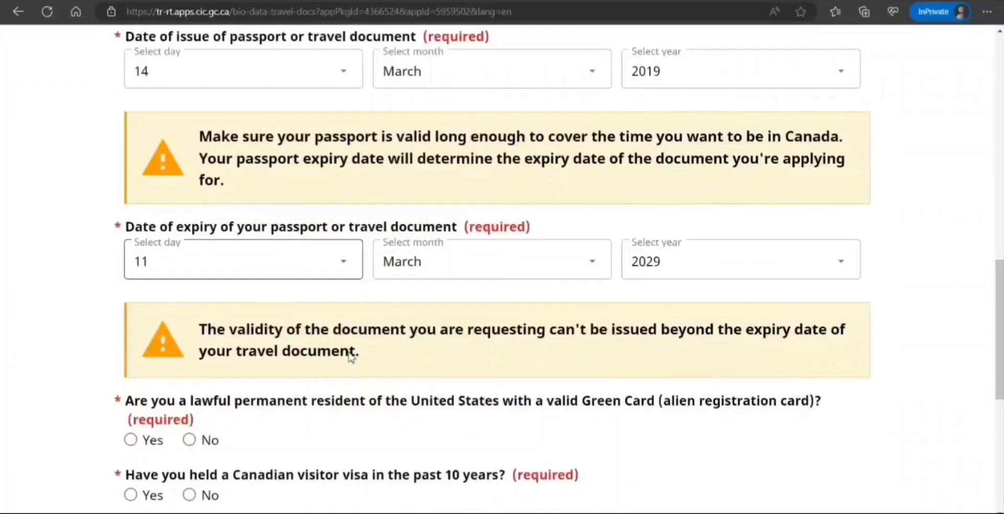
scroll(348, 356, down, 2)
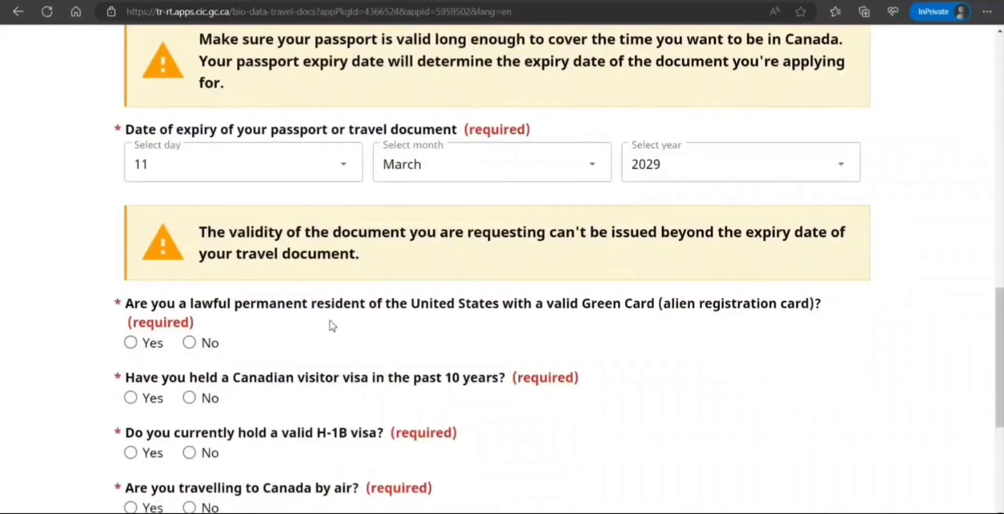
Answer No to a Green Card and Canadian visitor visa, Yes to H-1B, and enter the visa number.
click(190, 343)
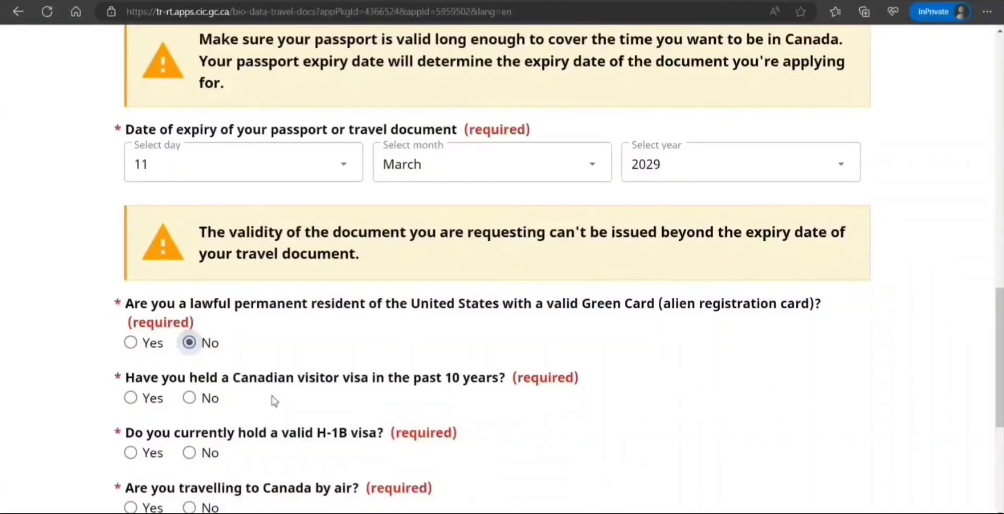
click(189, 397)
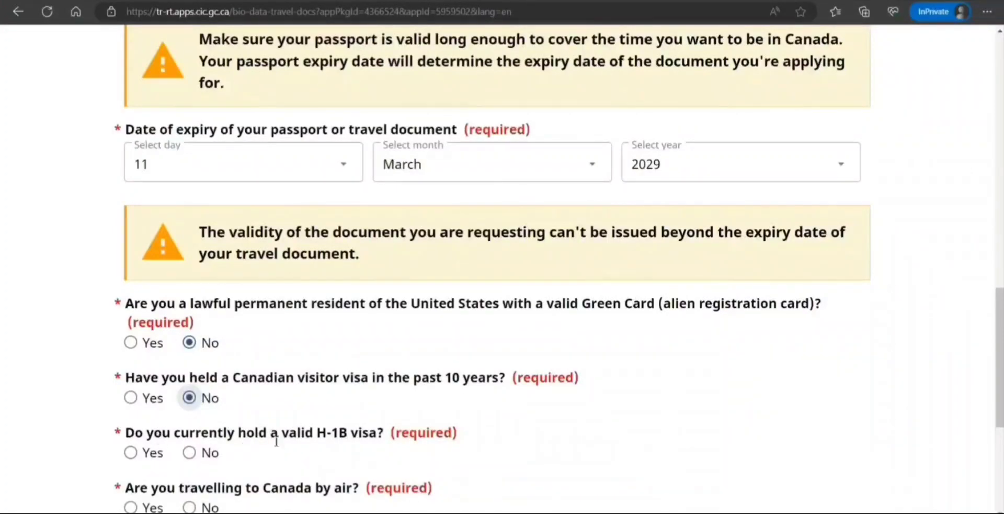
click(131, 452)
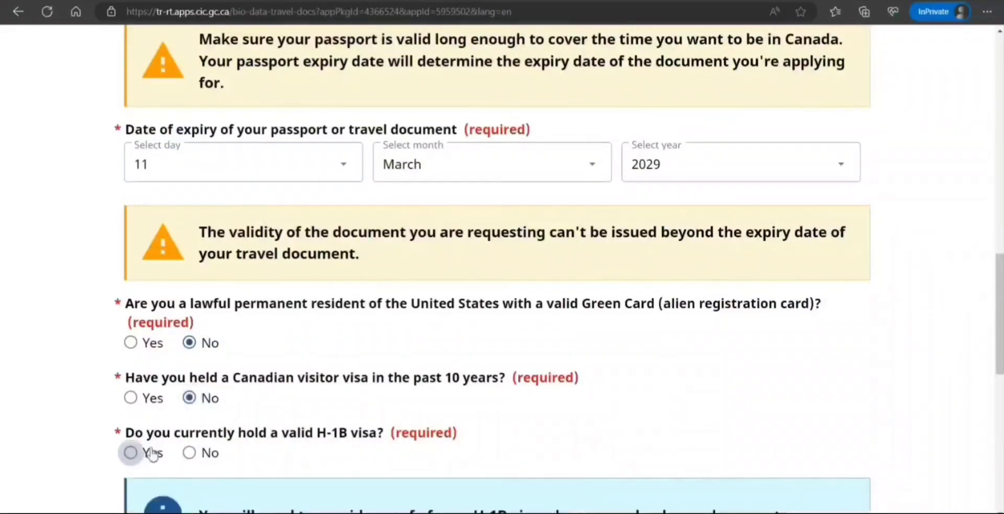
scroll(267, 362, down, 5)
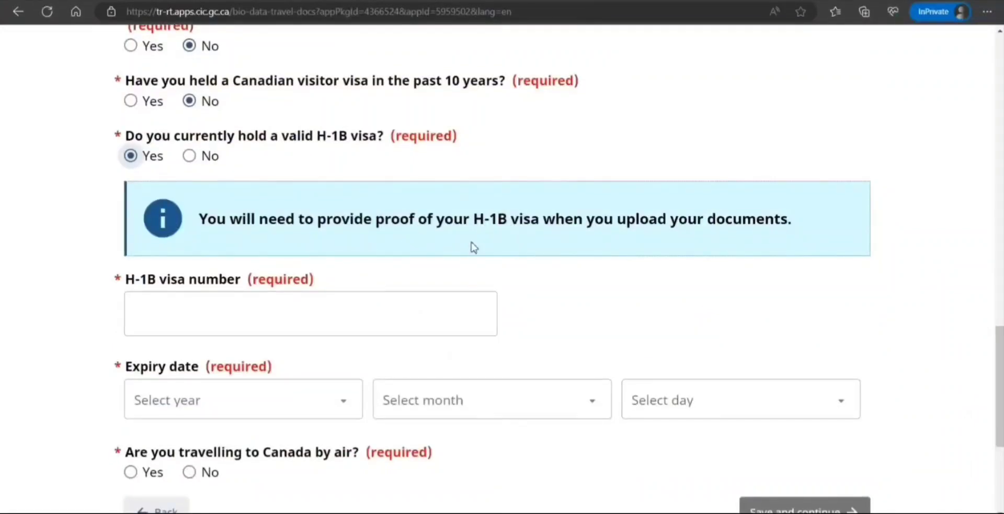
click(325, 313)
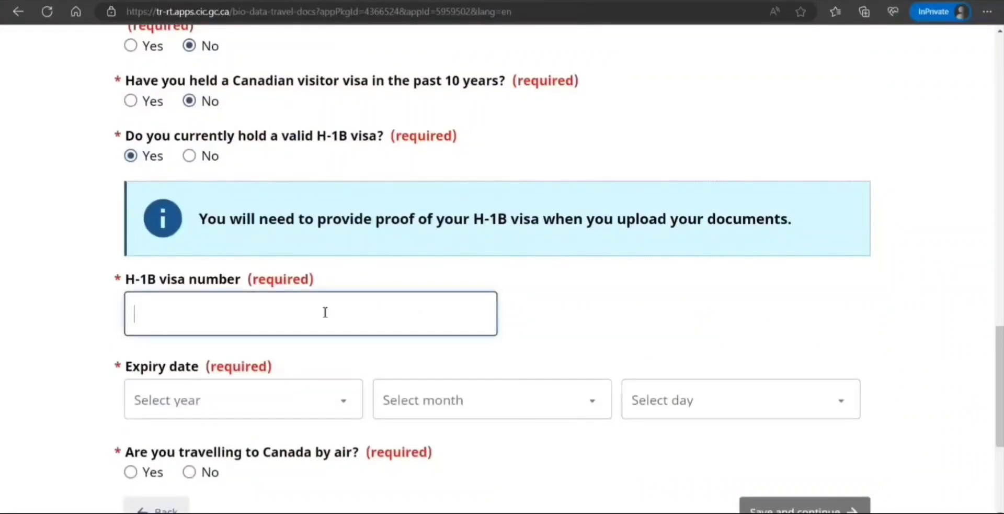
text(J898998988)
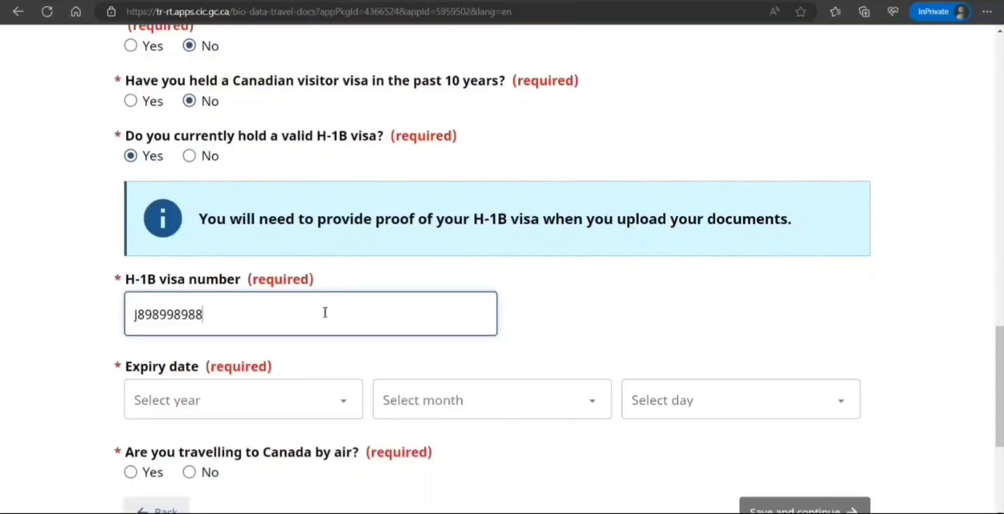
Set the H-1B visa expiry to 16 October 2026 and answer No to air travel.
click(285, 406)
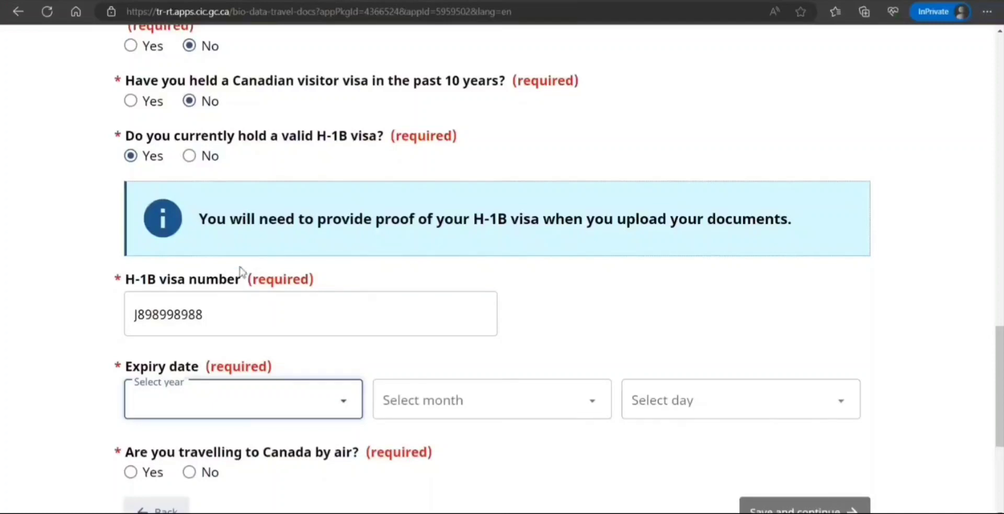
click(231, 330)
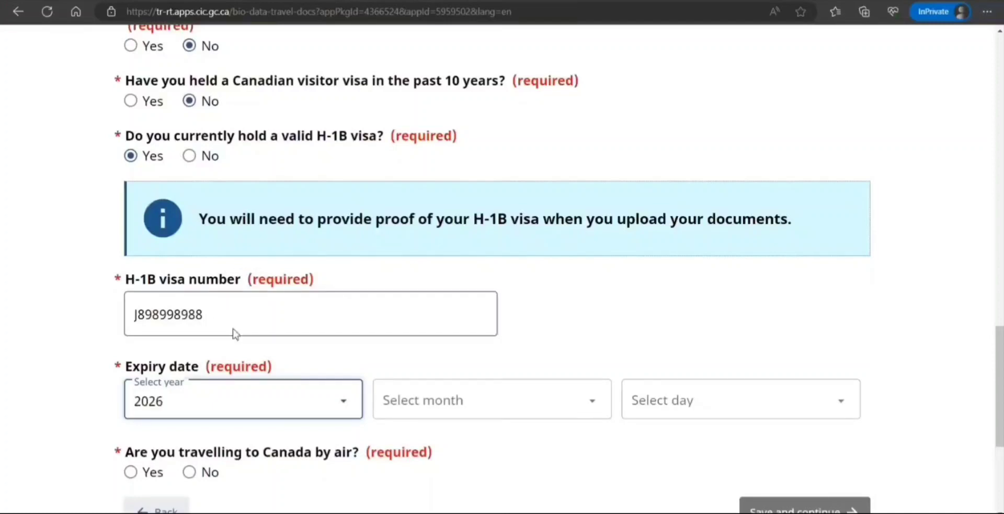
click(416, 403)
click(420, 334)
click(654, 417)
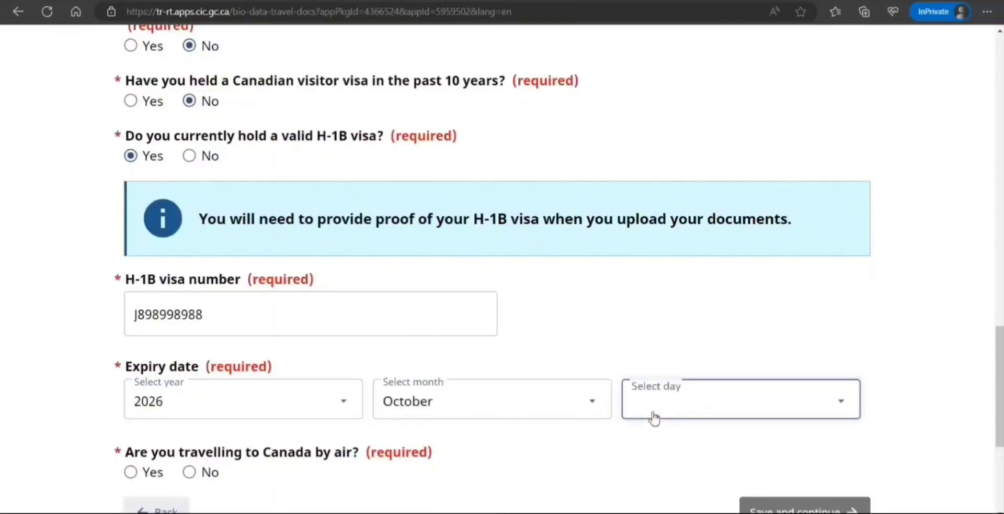
click(659, 297)
scroll(307, 343, down, 3)
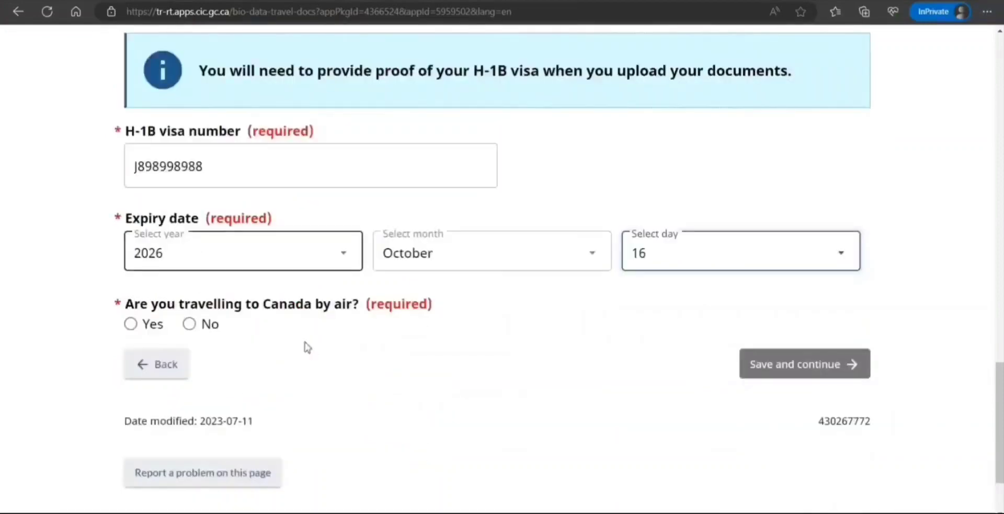
click(189, 324)
Save the travel document page and record the birthplace as New Delhi, India.
click(775, 374)
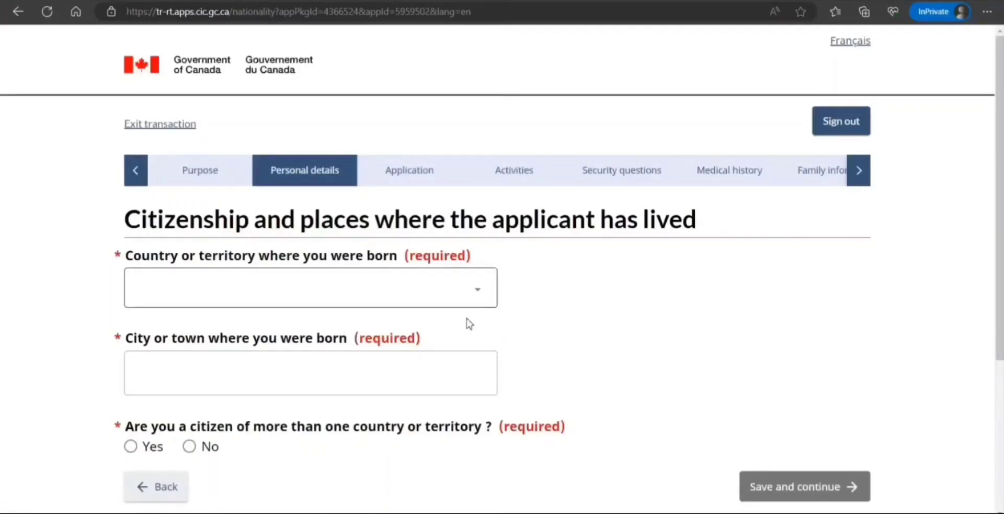
click(282, 294)
text(ind)
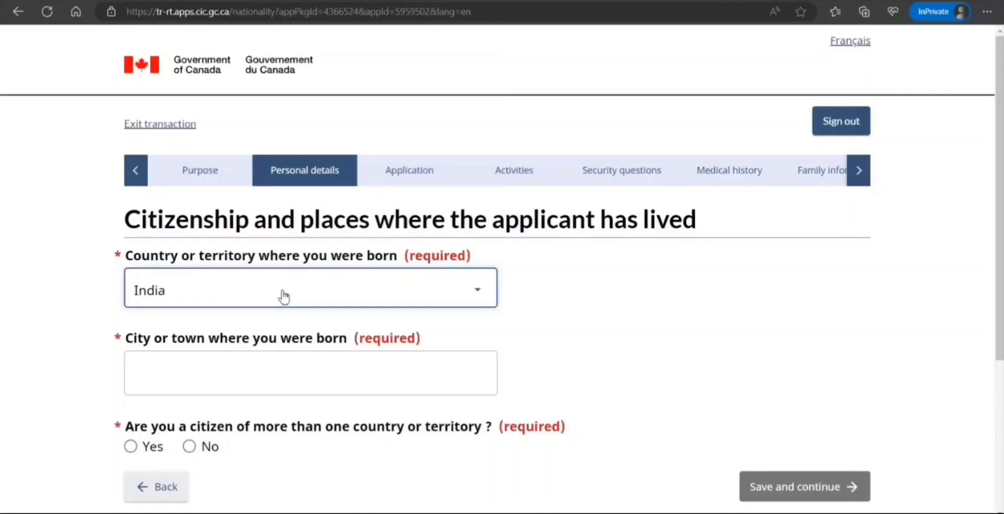
click(378, 369)
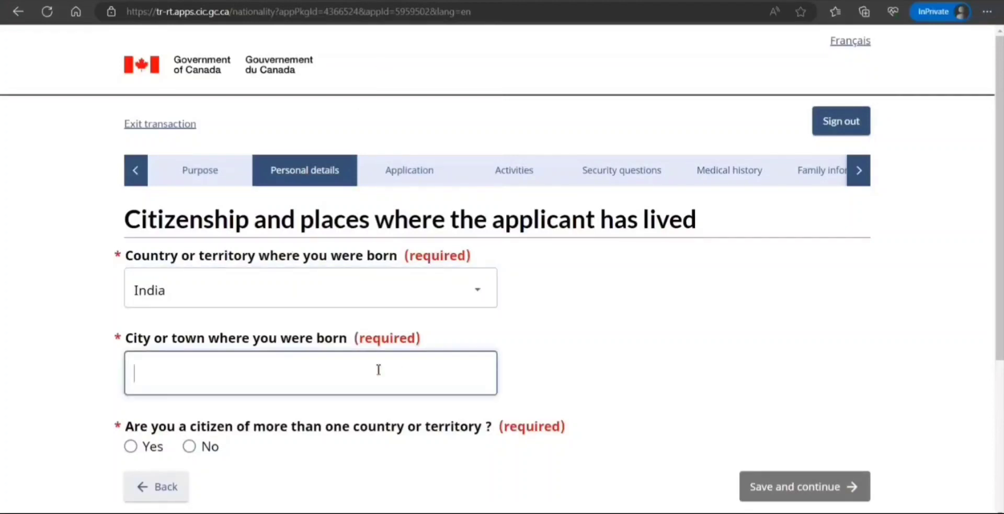
text(New Delhi)
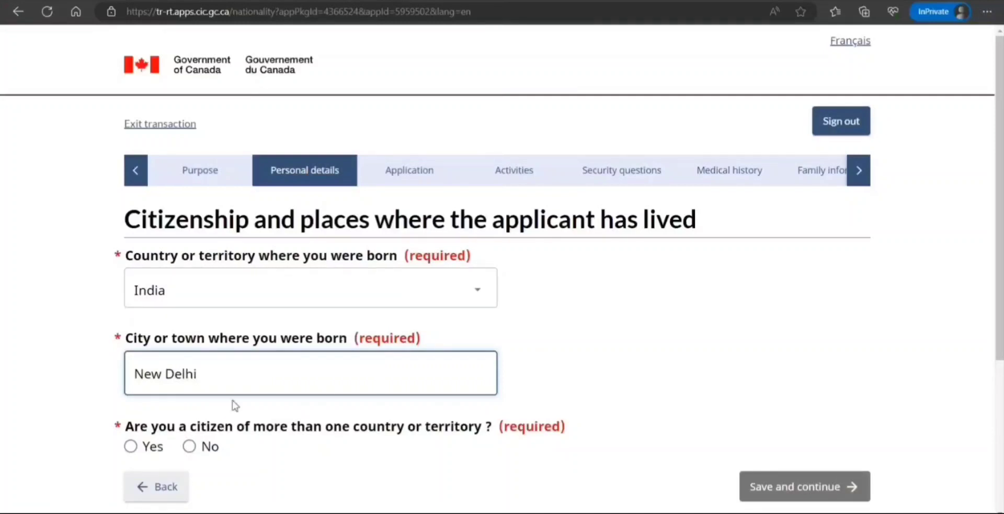
Declare sole Indian citizenship held since birth and save the page.
click(191, 447)
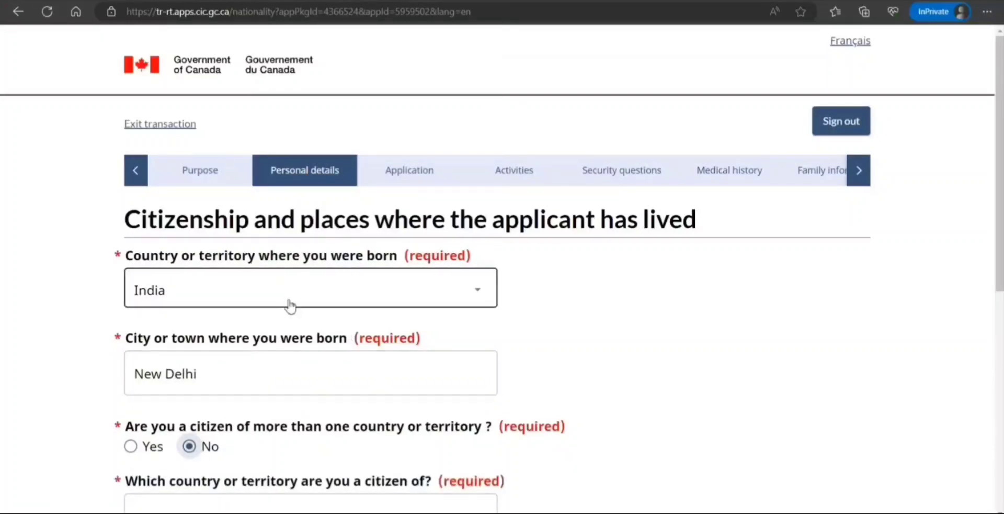
scroll(286, 303, down, 3)
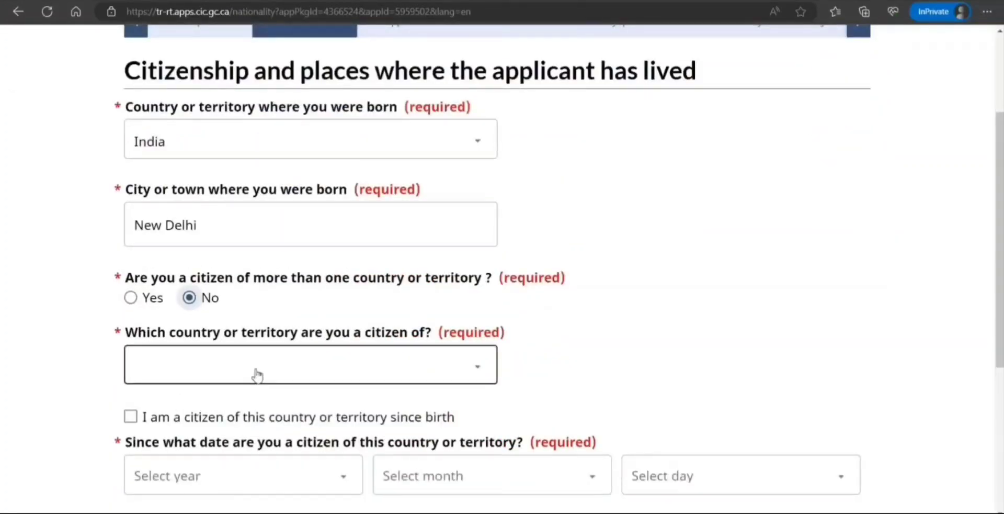
click(281, 354)
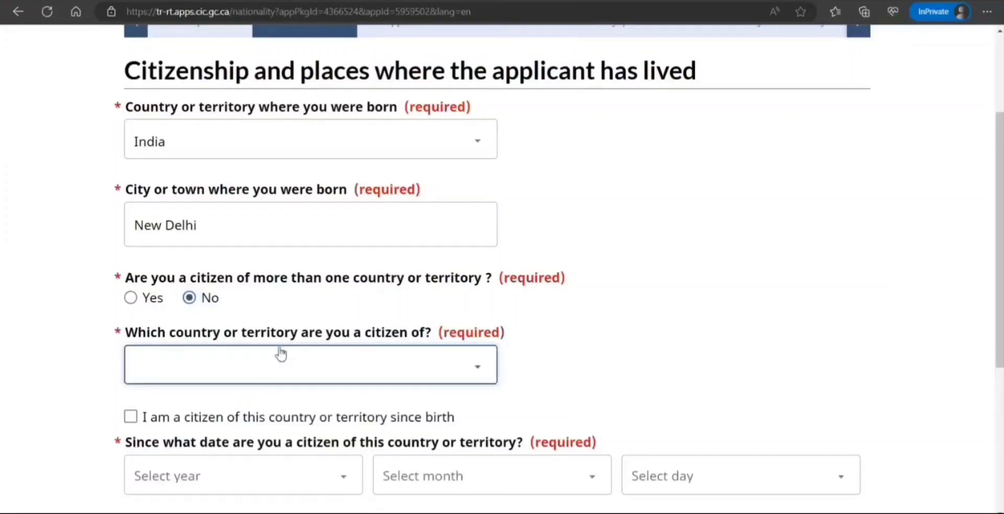
text(in)
scroll(184, 385, down, 1)
scroll(184, 386, down, 2)
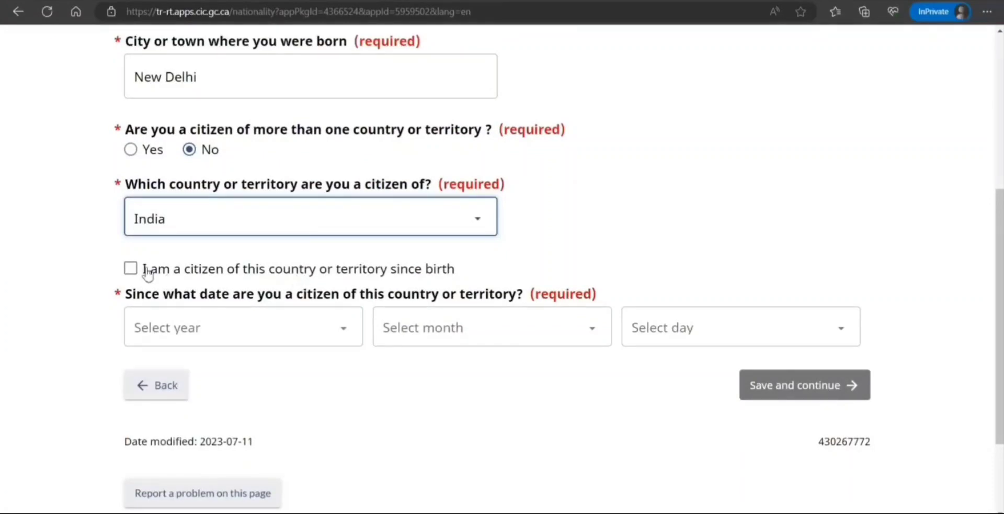
click(131, 268)
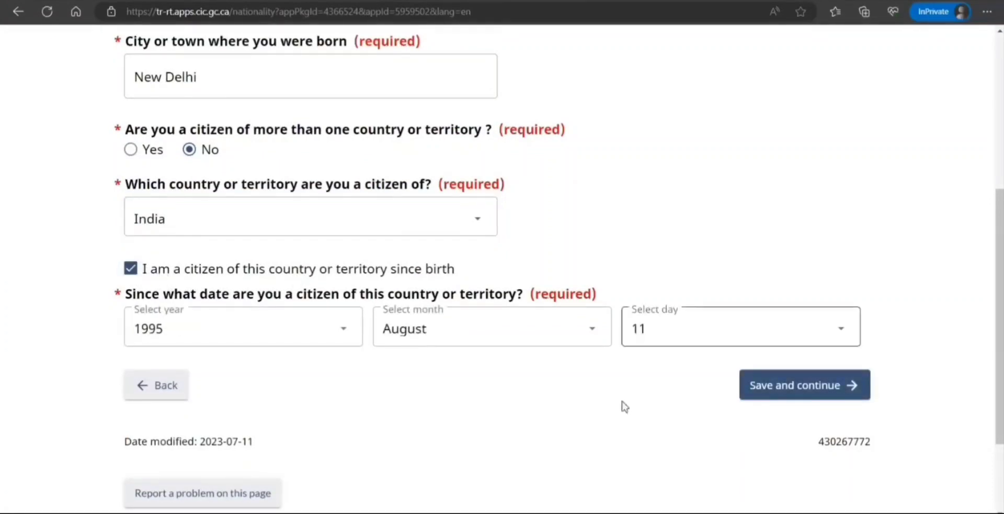
click(798, 396)
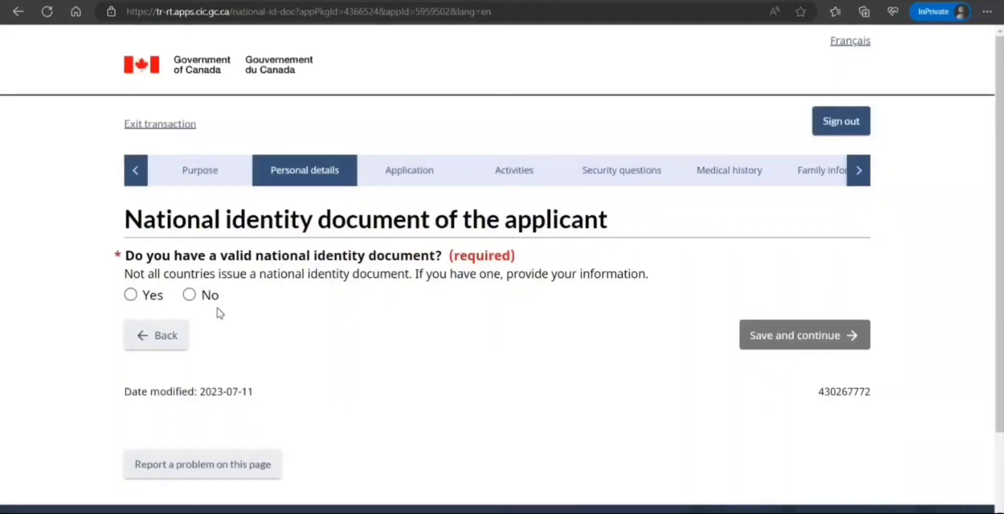
Answer No to having a national identity document and to using other names, saving each page.
click(189, 295)
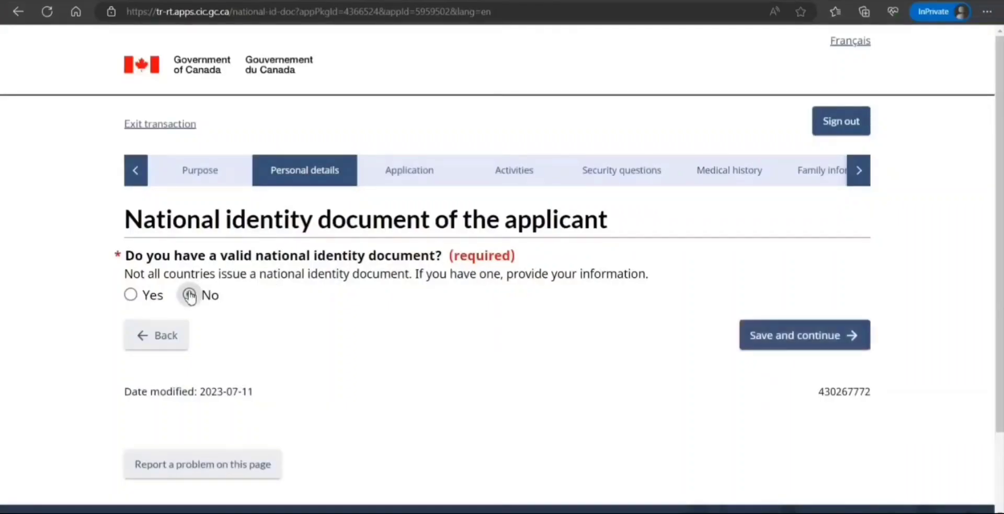
click(741, 334)
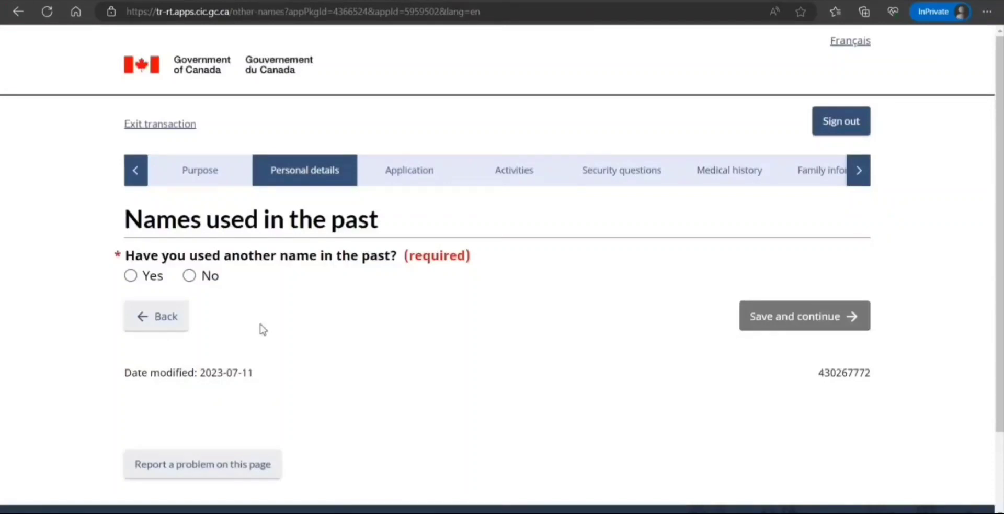
click(190, 275)
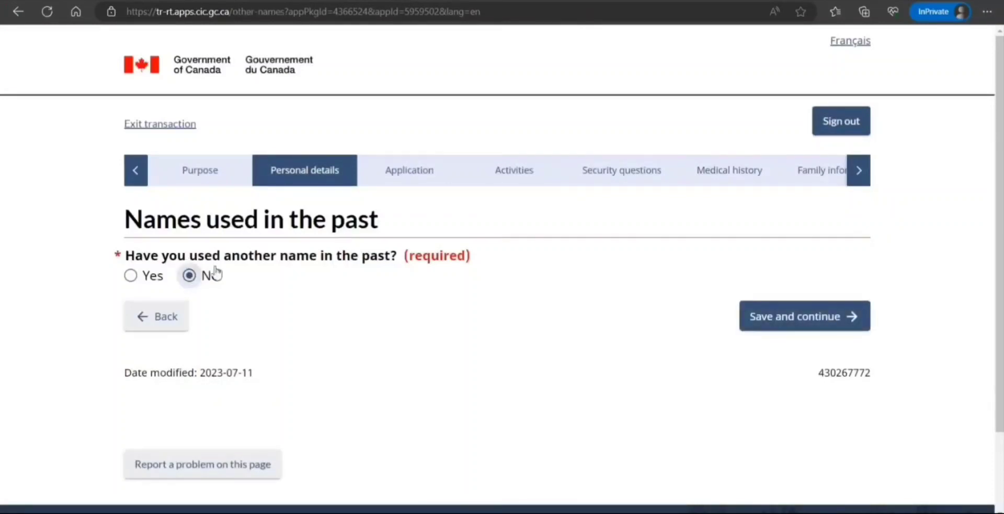
click(778, 320)
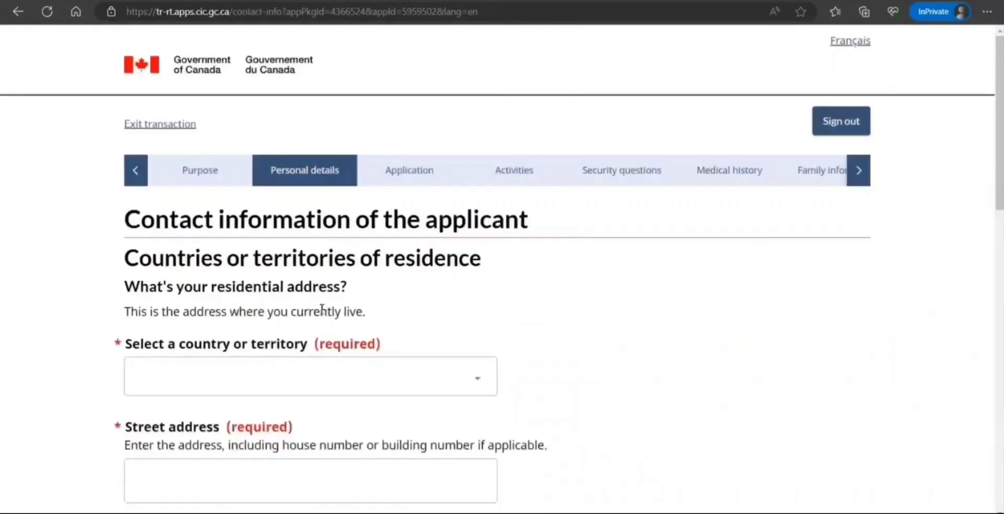
Set the country of current residence to United States of America.
click(294, 382)
key(u)
key(u)
key(u)
key(u)
key(u)
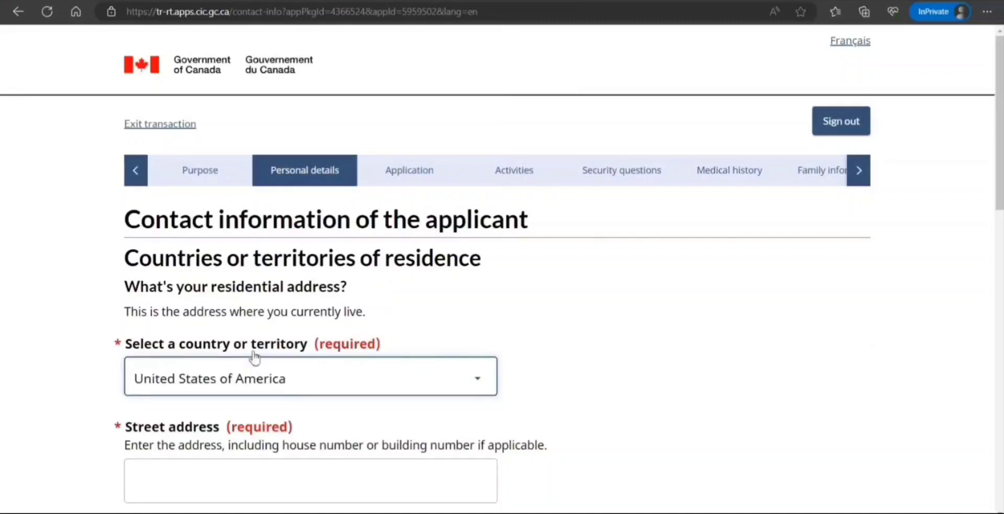
click(605, 325)
scroll(605, 327, down, 4)
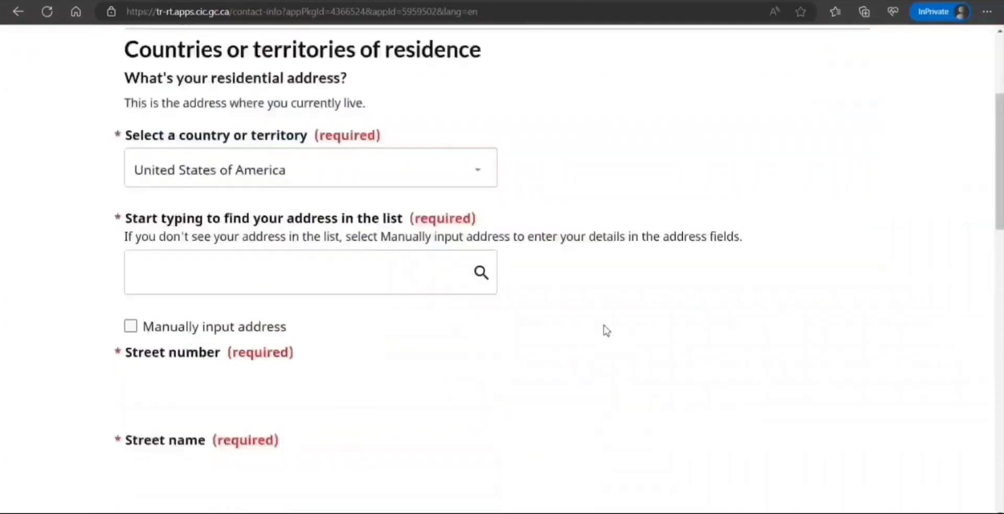
Switch to manual address entry and fill in the residential street number and street name.
click(436, 259)
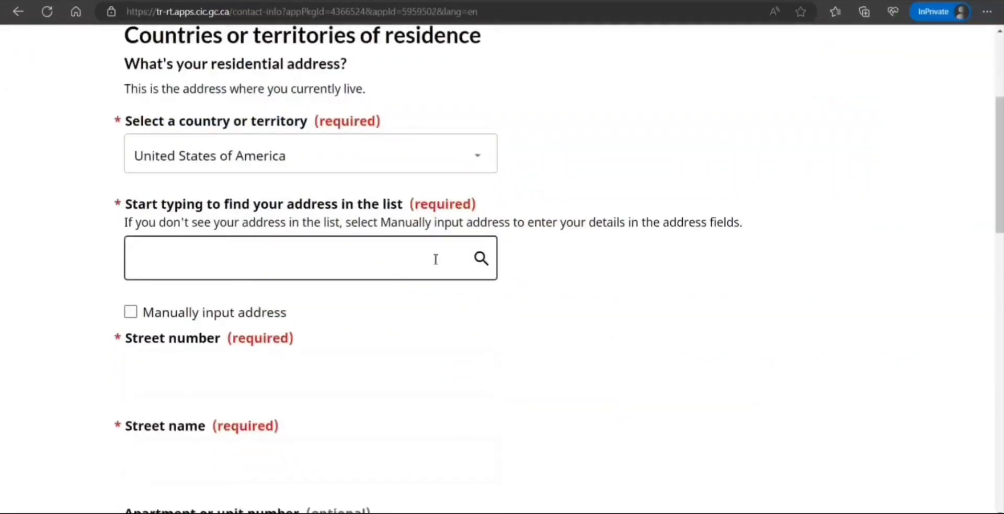
click(131, 311)
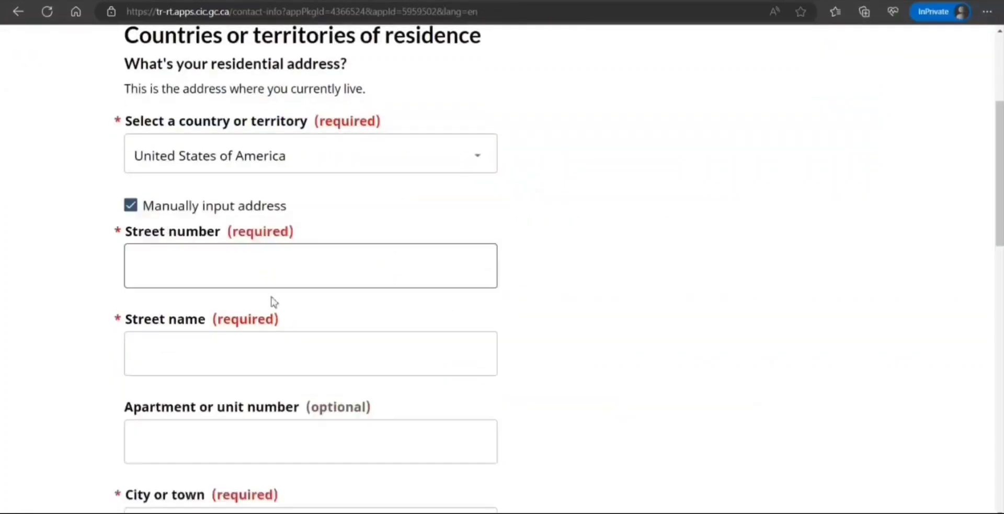
click(308, 276)
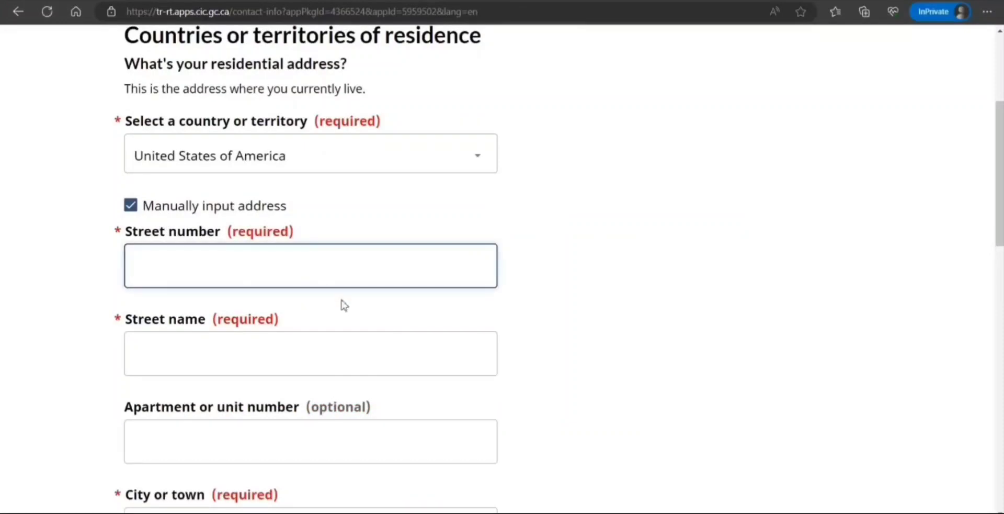
text(7887)
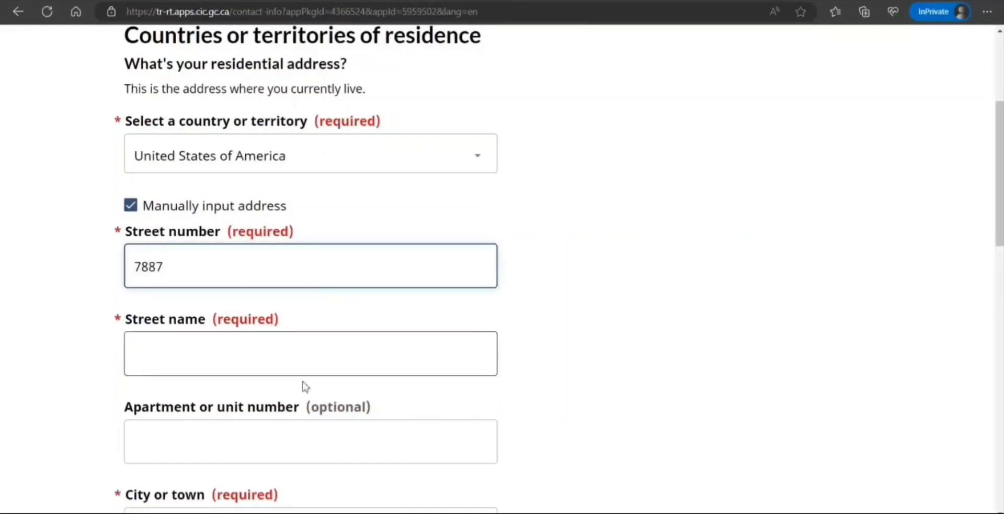
click(301, 349)
text(lhj)
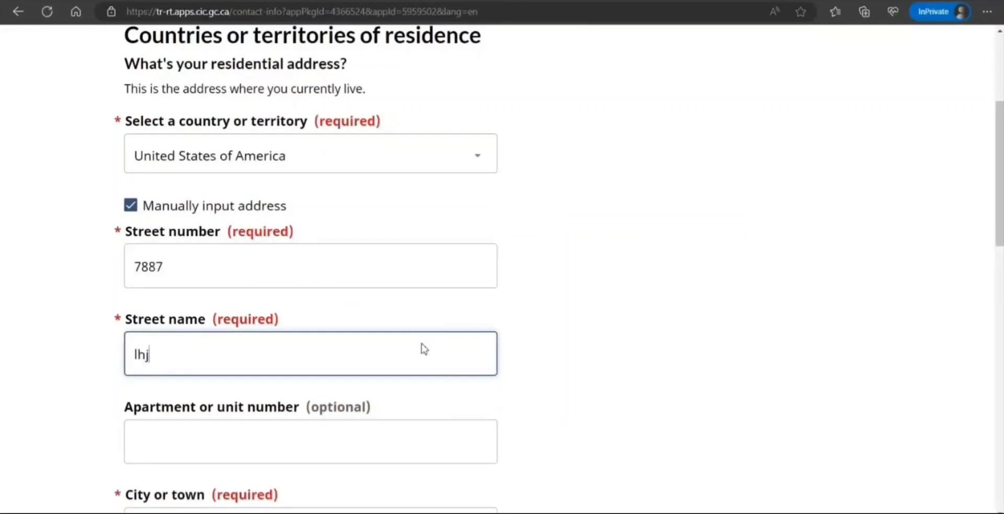
text(hj St)
scroll(423, 345, down, 4)
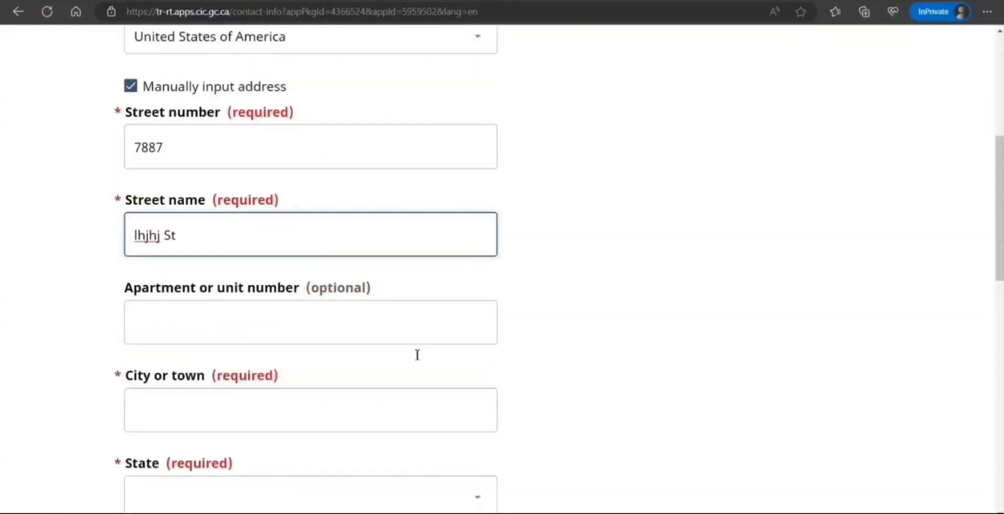
Enter the residential city, choose Kentucky as the state, and fill in the zip code.
click(324, 301)
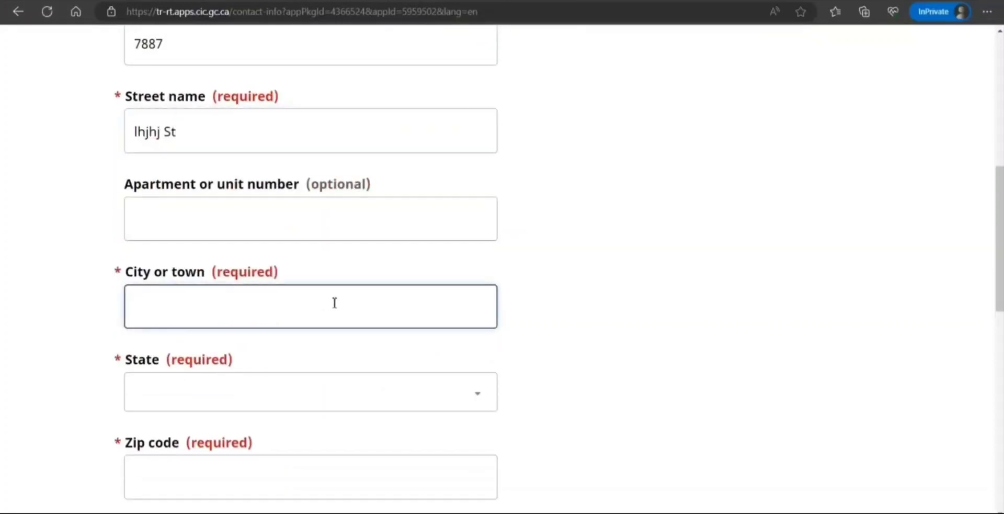
text(Indiano)
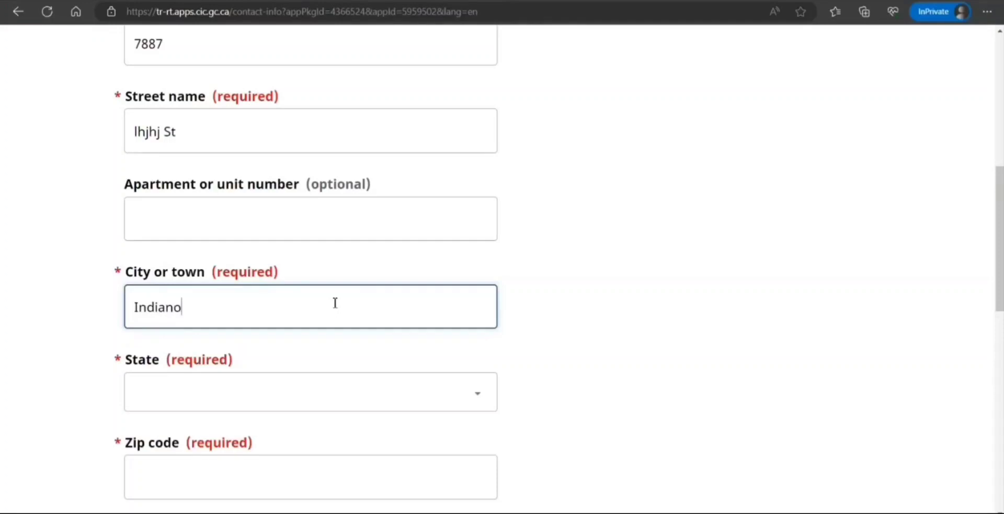
click(321, 391)
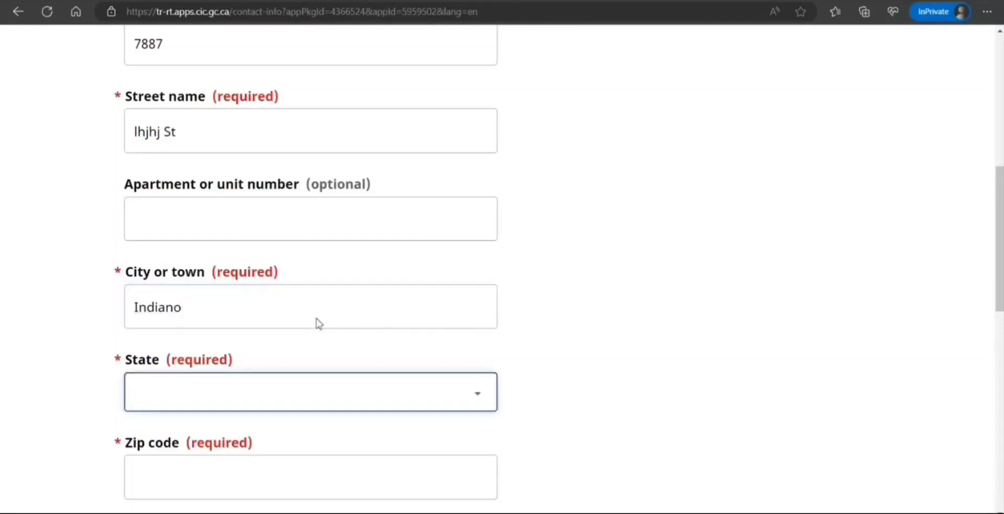
click(317, 320)
scroll(338, 318, down, 4)
click(335, 260)
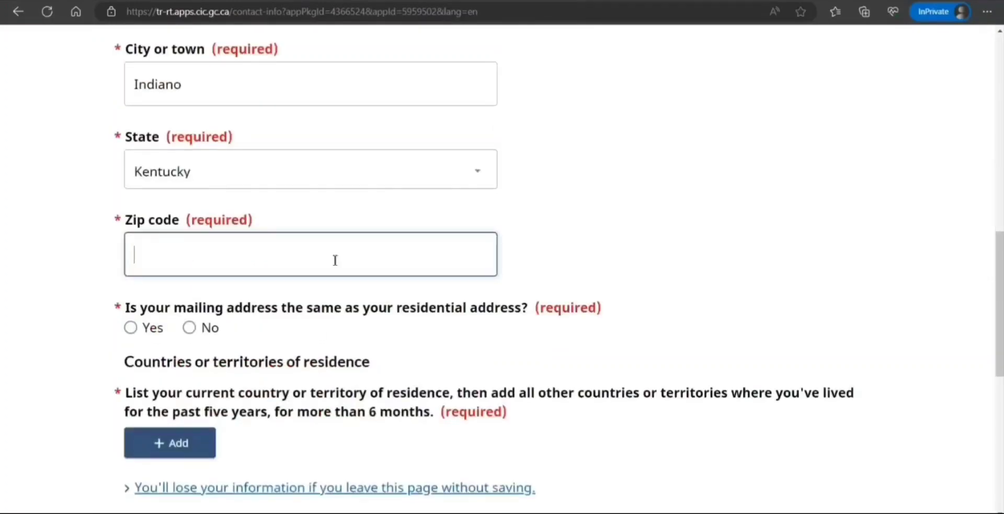
text(67787)
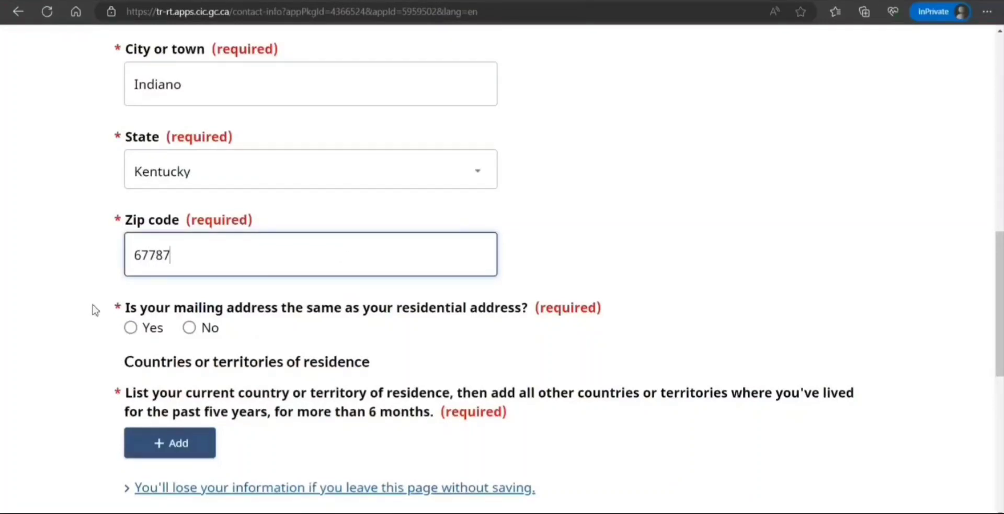
Mark the mailing address as the same, then start adding a country of residence.
click(131, 328)
scroll(56, 349, down, 2)
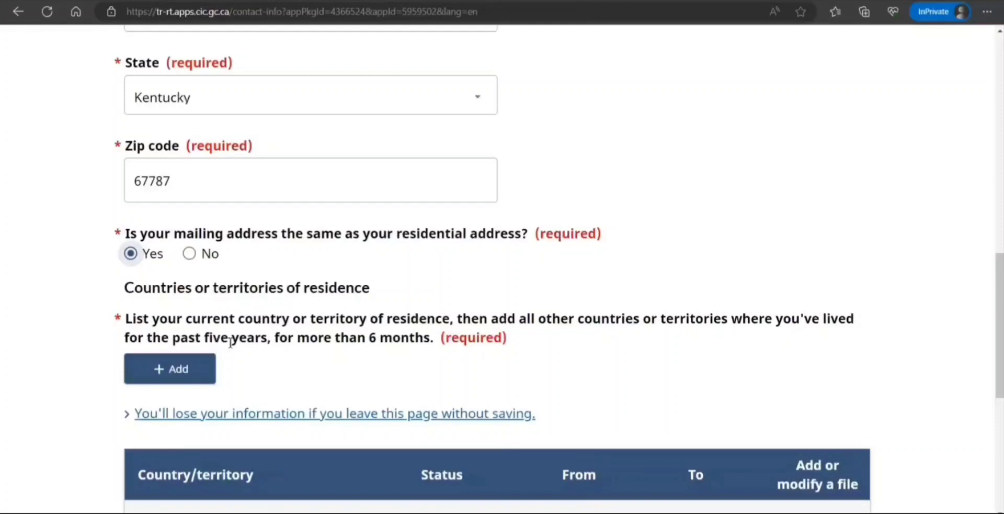
scroll(236, 339, up, 1)
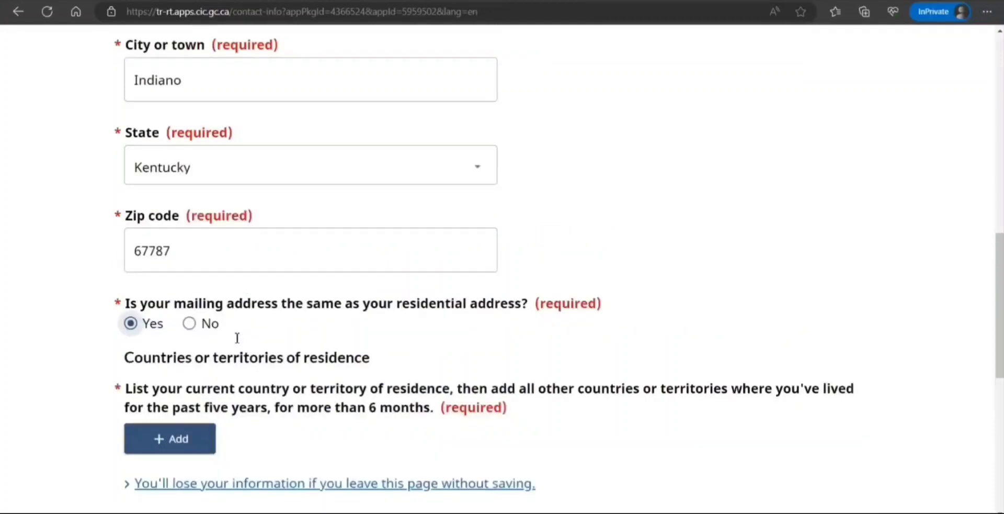
scroll(235, 338, down, 5)
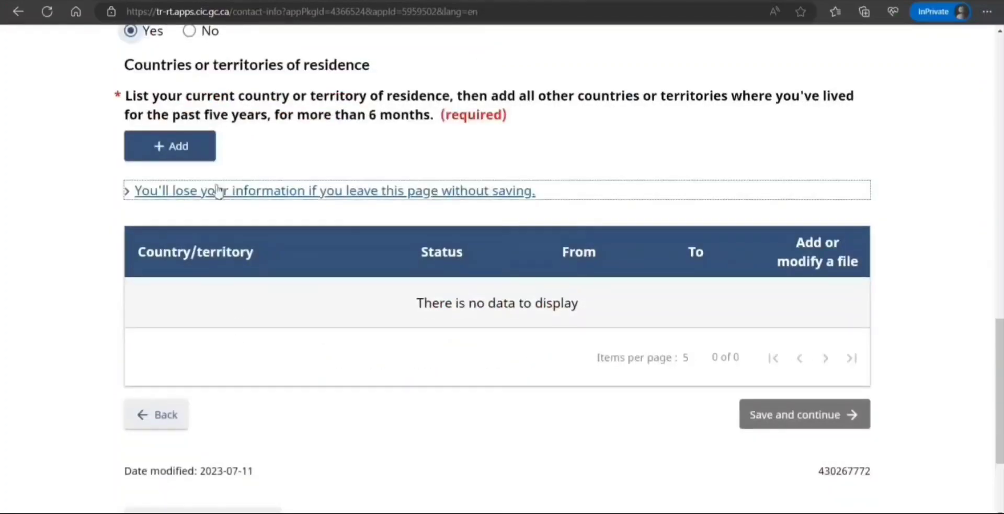
click(176, 150)
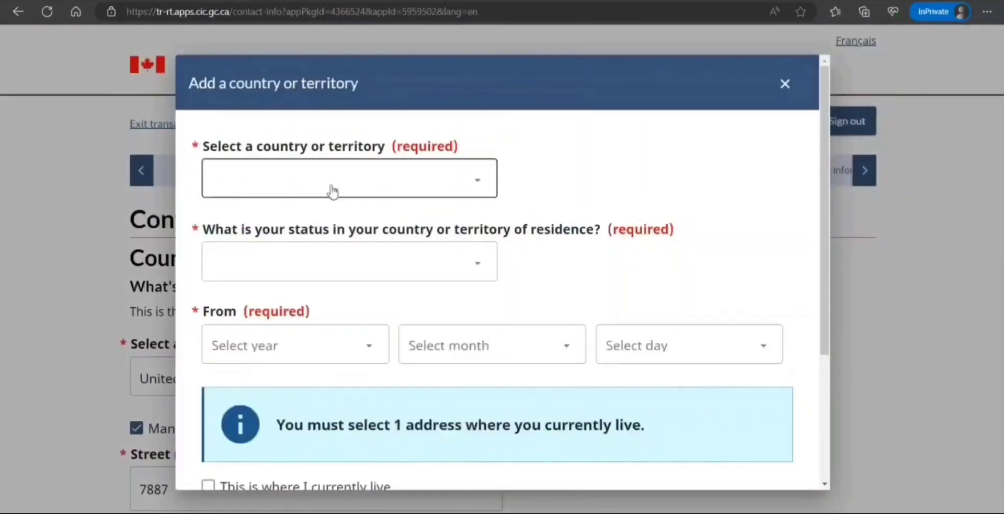
Enter United States of America with Worker status, starting 2023 March 8.
text(un)
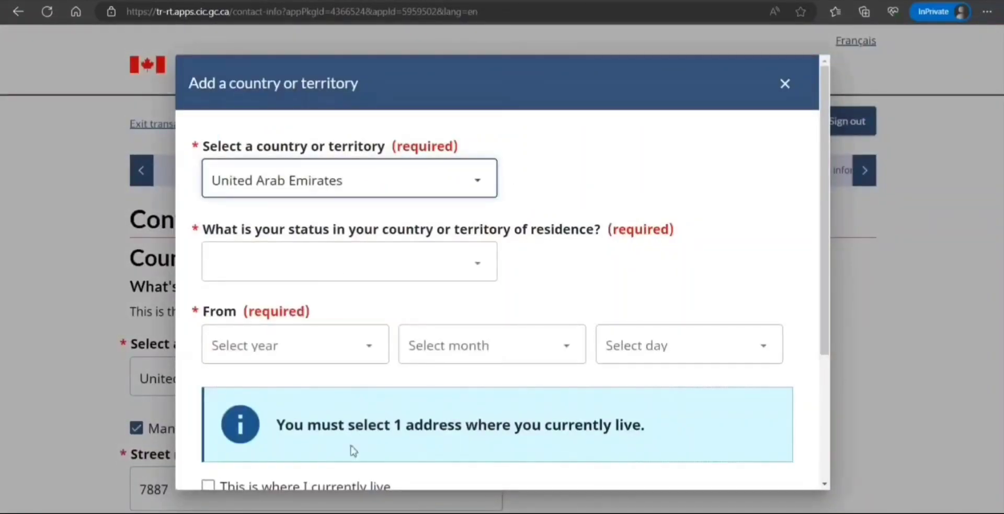
text(ited s)
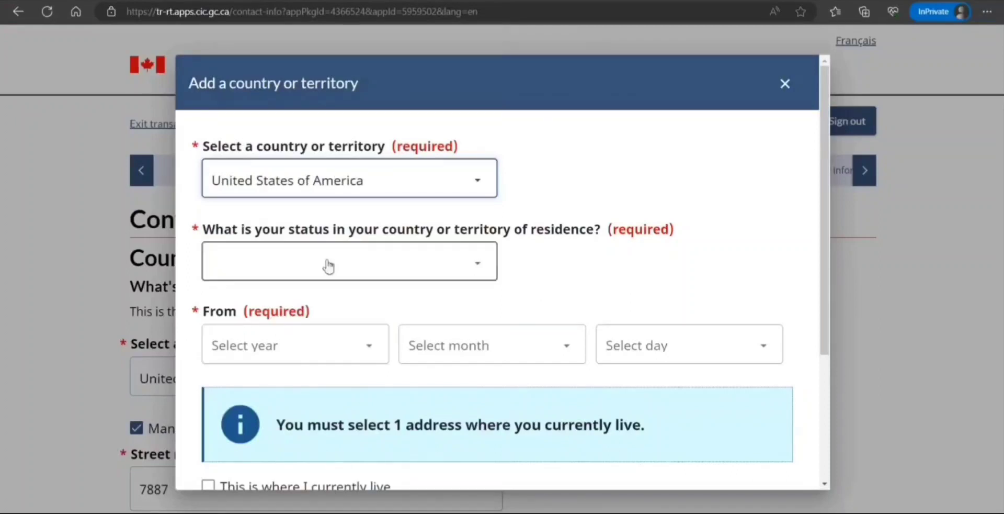
key(Tab)
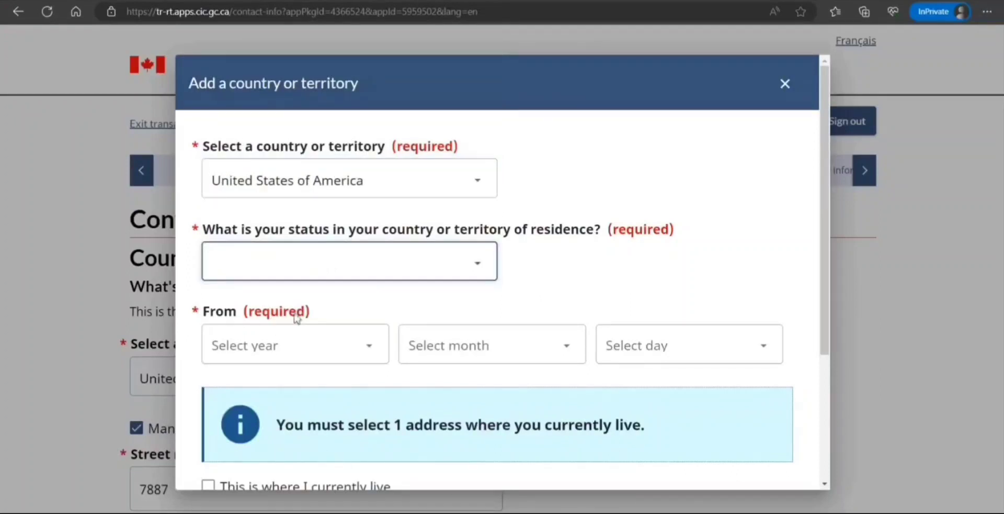
text(w)
key(Tab)
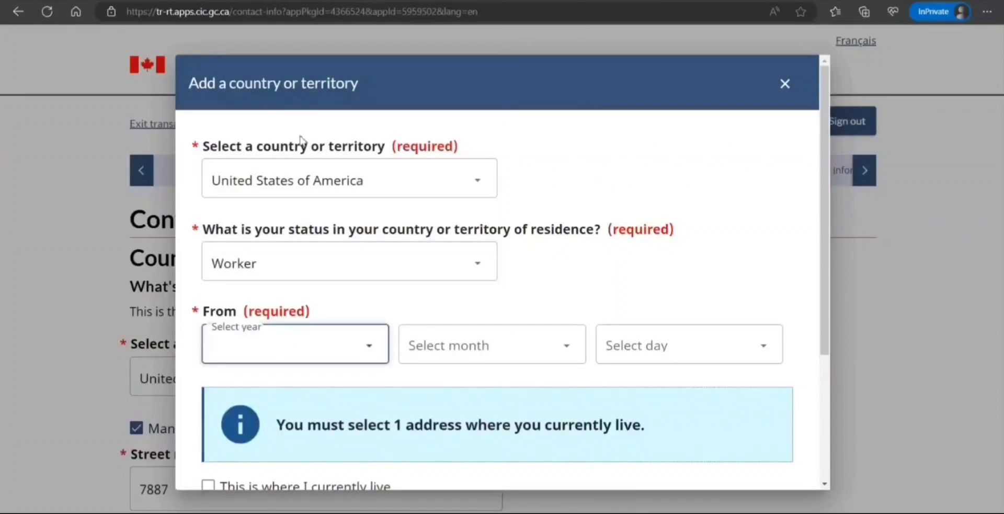
text(2023)
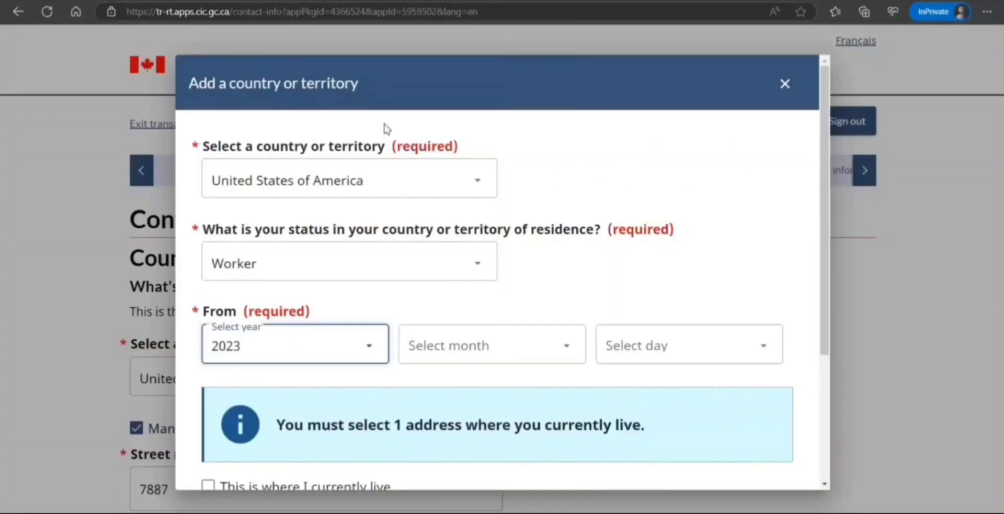
key(Tab)
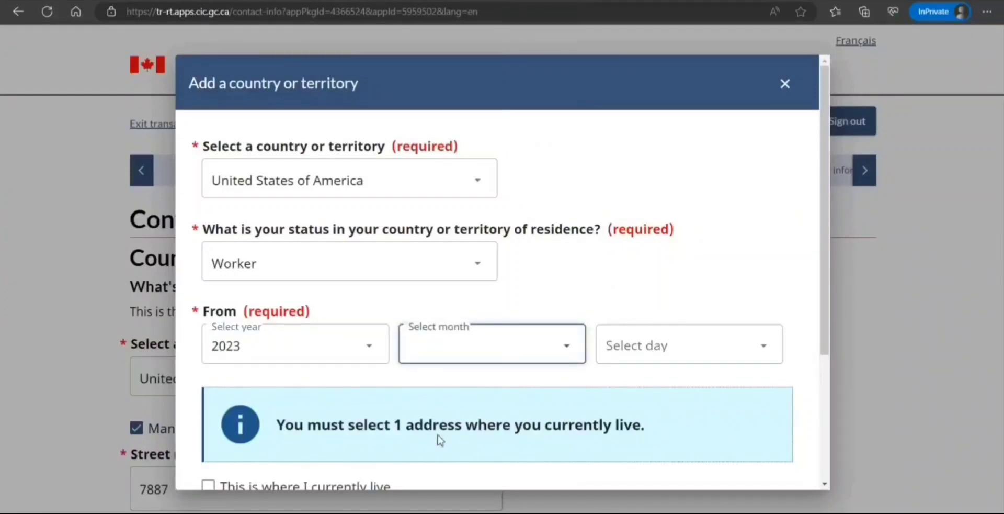
text(m)
key(Tab)
text(8)
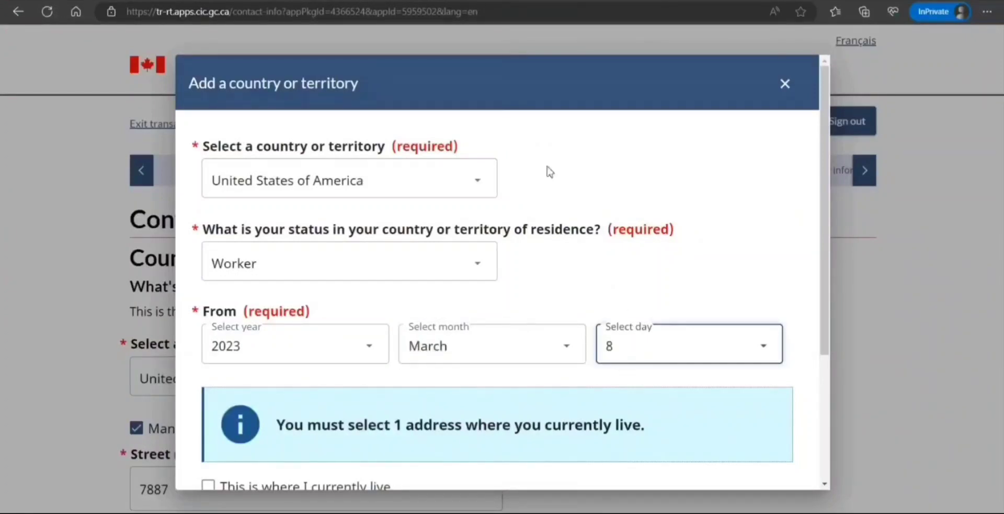
Tick current residence, set the end date to 2023 July 16, save the row, and submit the page.
scroll(371, 323, down, 3)
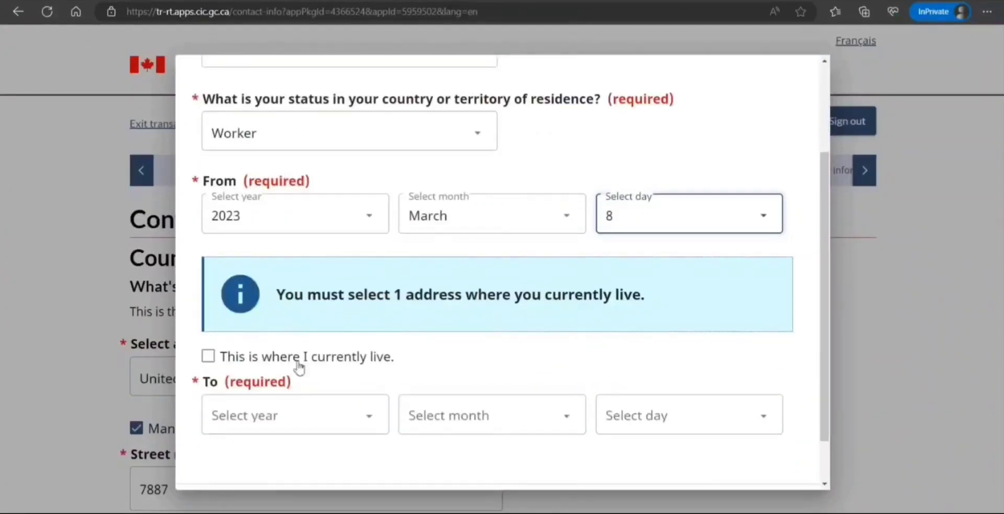
click(208, 357)
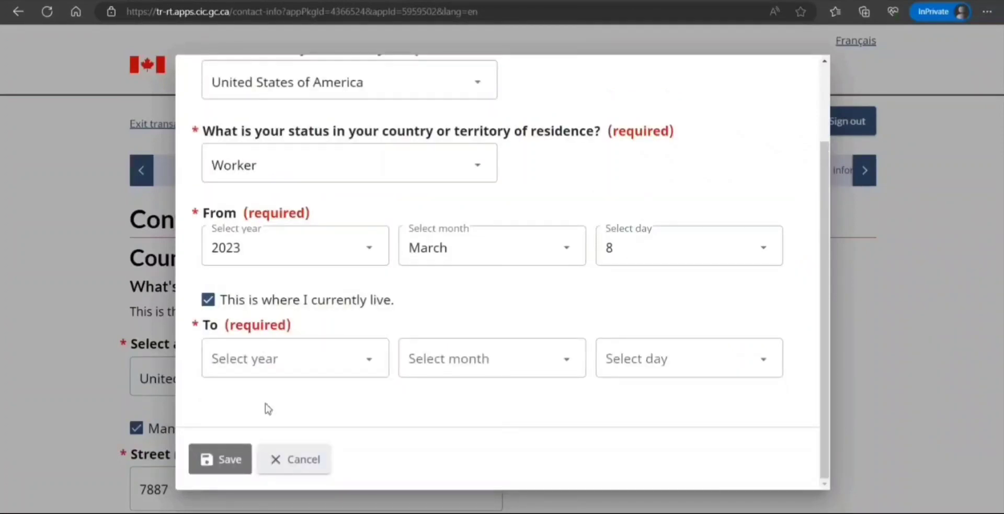
click(208, 299)
click(209, 387)
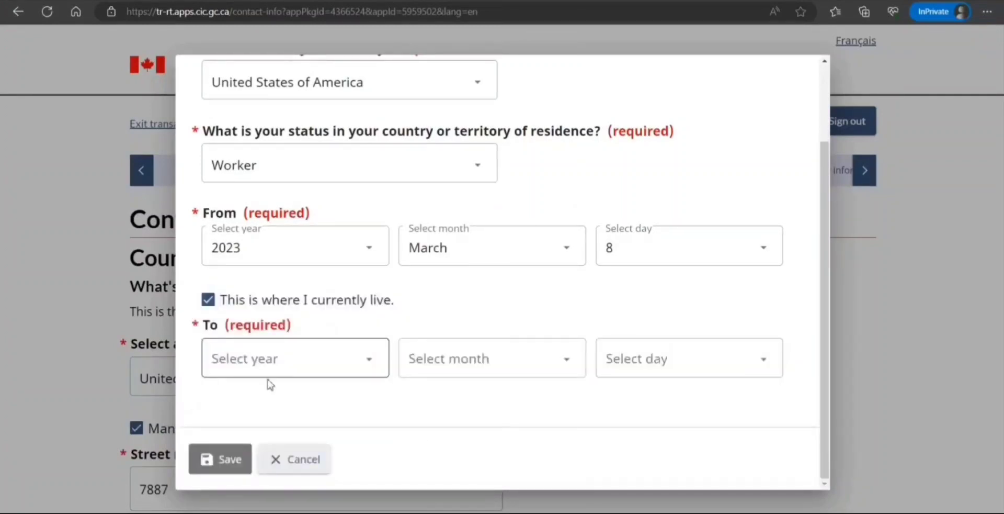
click(340, 365)
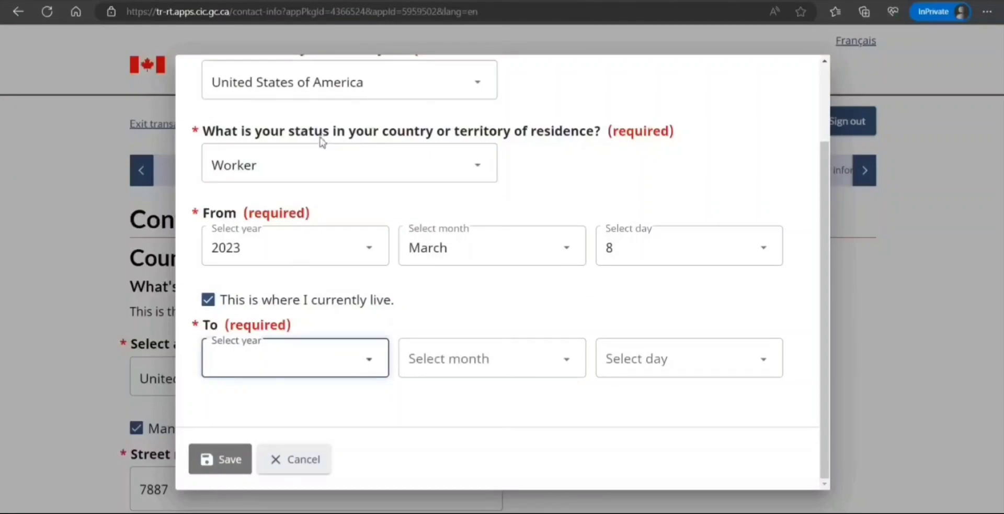
click(303, 93)
scroll(348, 281, up, 2)
scroll(347, 285, down, 2)
click(502, 358)
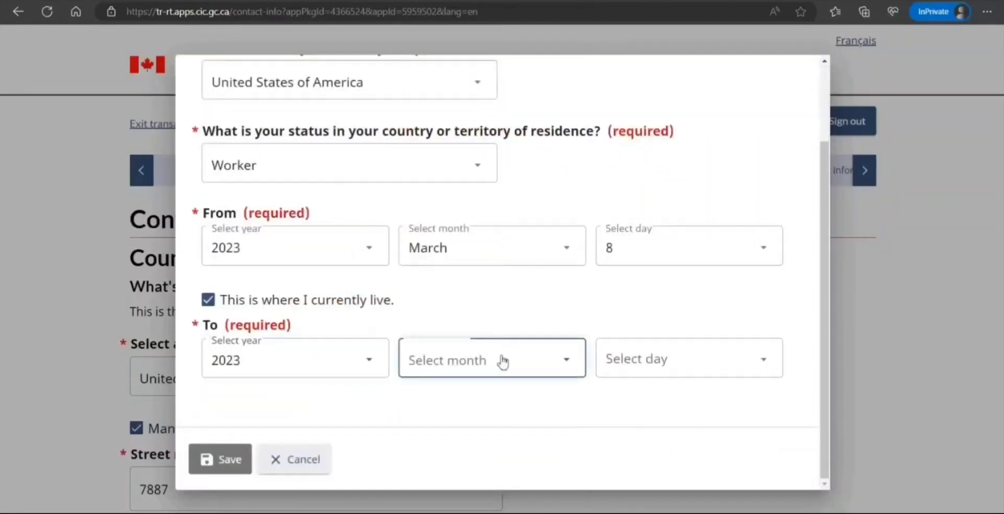
click(467, 234)
click(658, 353)
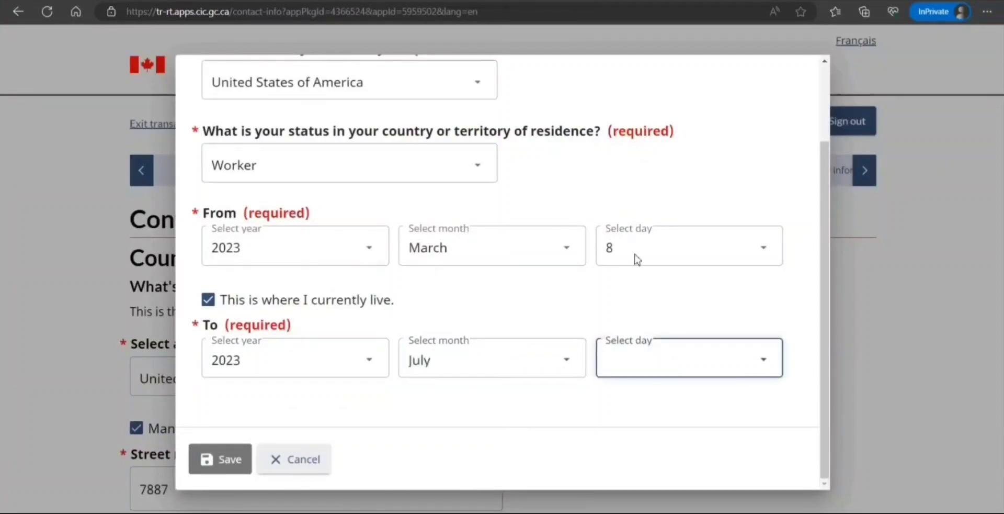
click(633, 282)
click(237, 468)
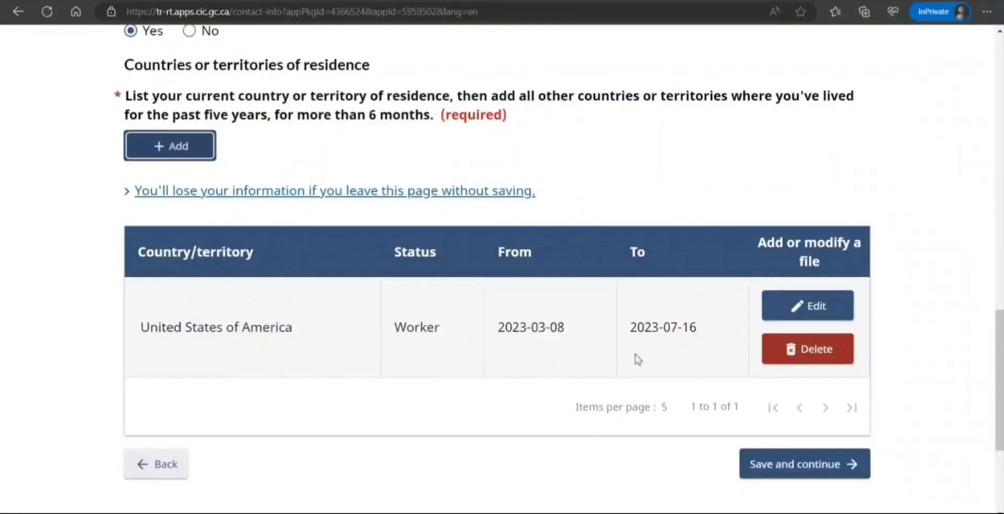
click(782, 468)
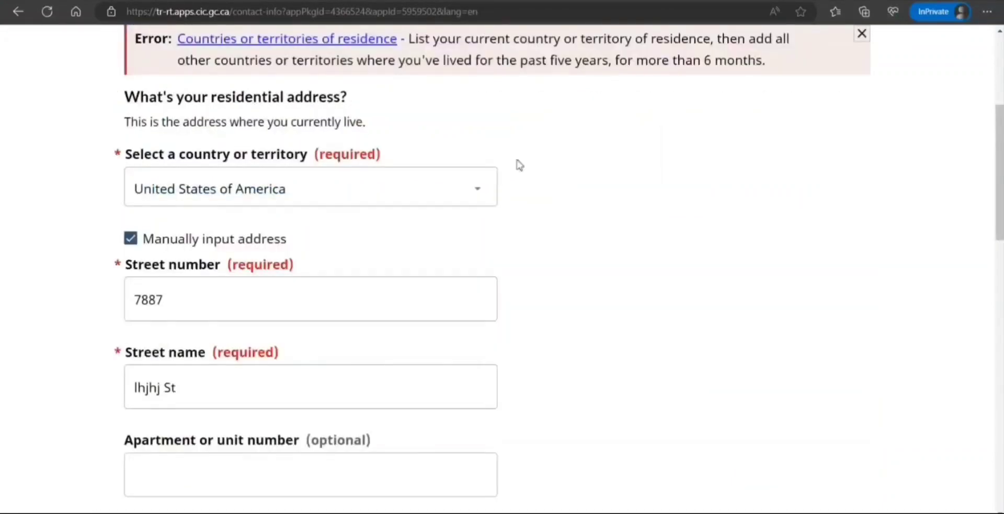
Add another residence country: India, with Citizen status.
scroll(504, 121, up, 1)
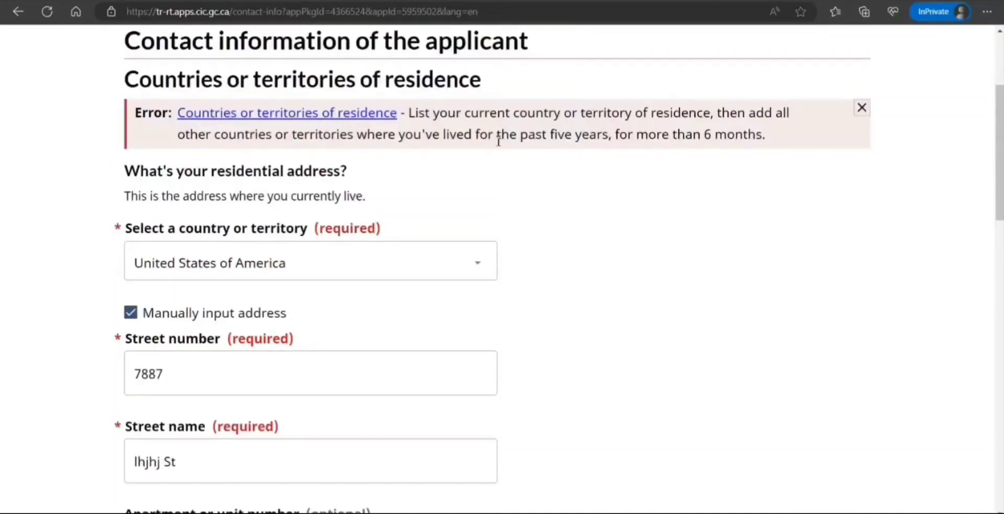
drag(499, 142, 610, 137)
scroll(595, 276, down, 15)
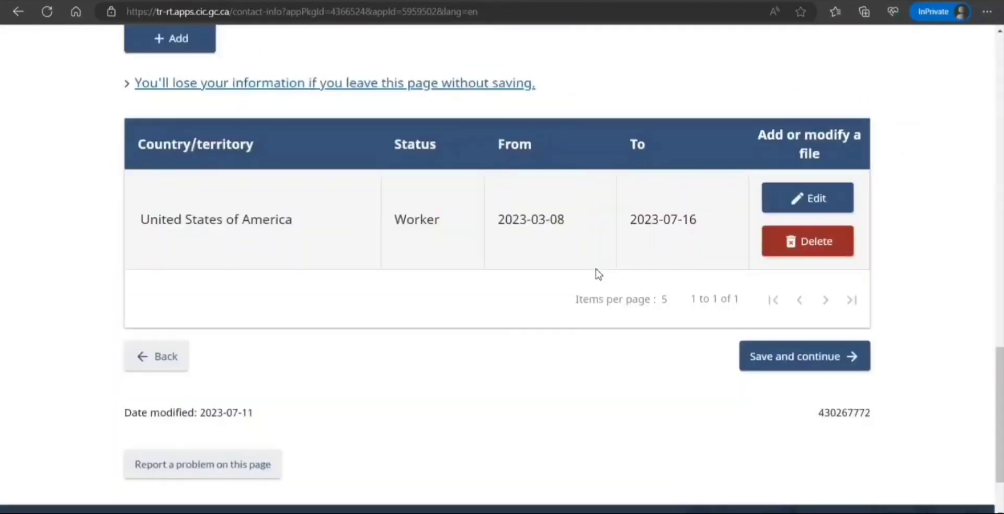
scroll(575, 274, up, 4)
scroll(367, 220, down, 1)
click(206, 180)
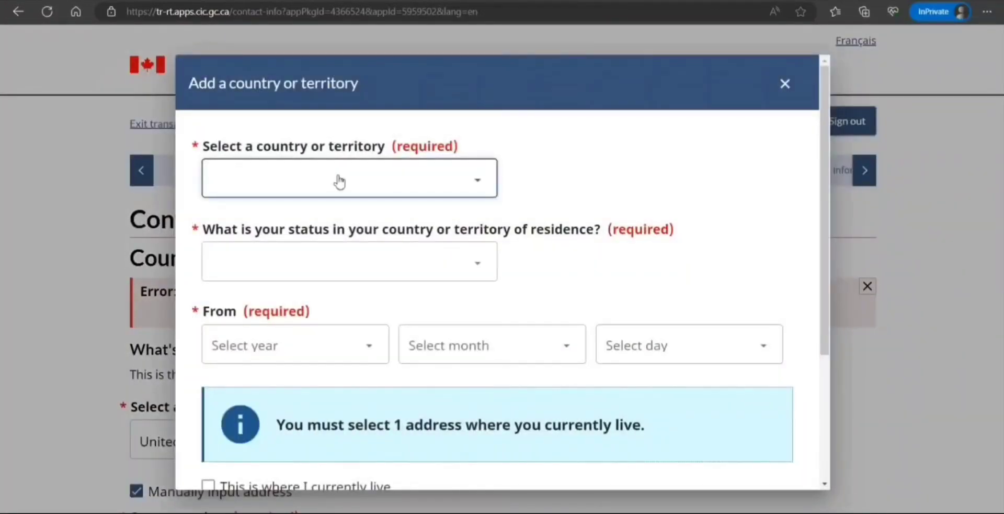
key(i)
key(n)
click(381, 279)
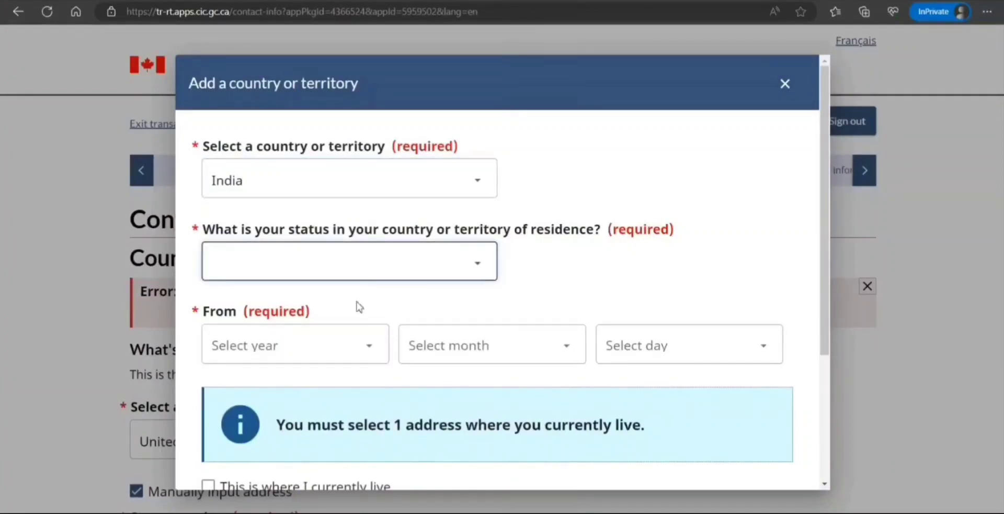
key(c)
Set the India residence start date to 1995 March 11.
click(372, 356)
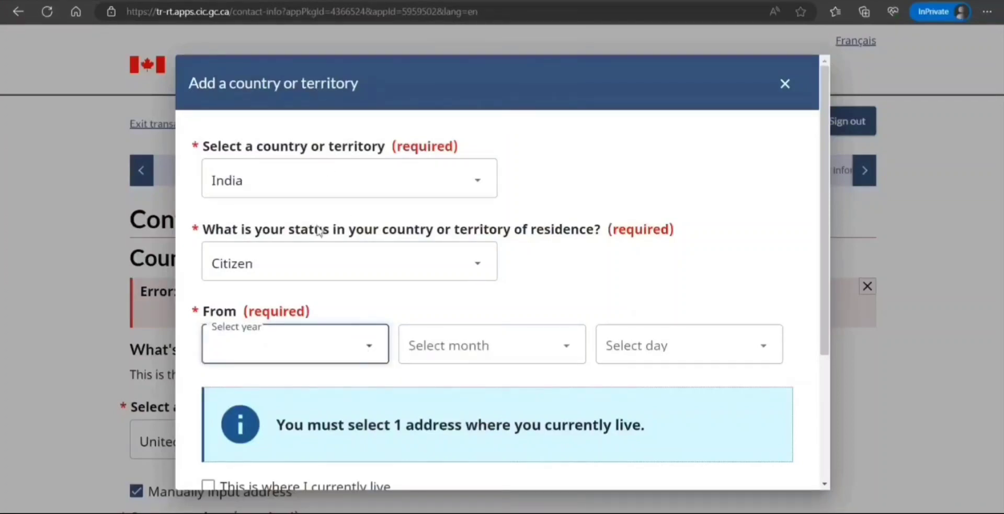
click(312, 309)
click(464, 344)
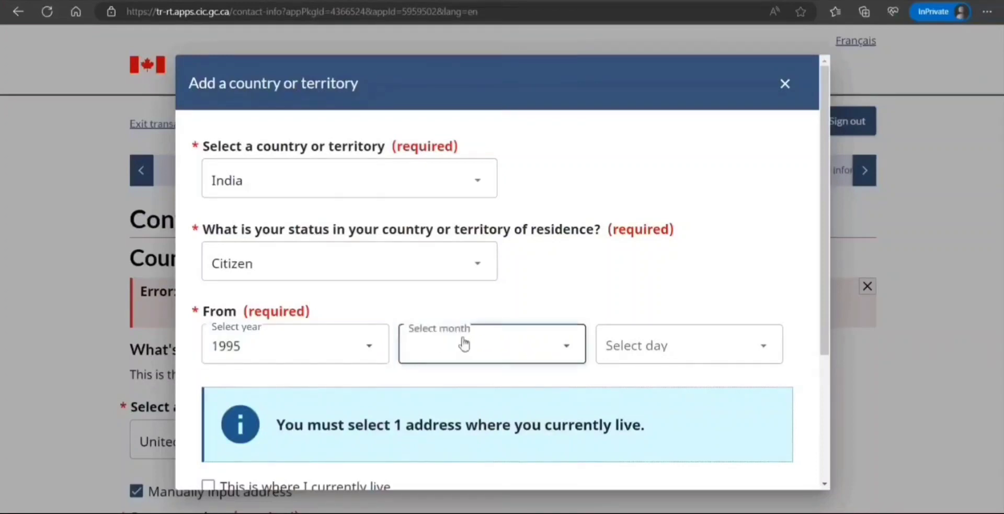
click(456, 153)
click(661, 347)
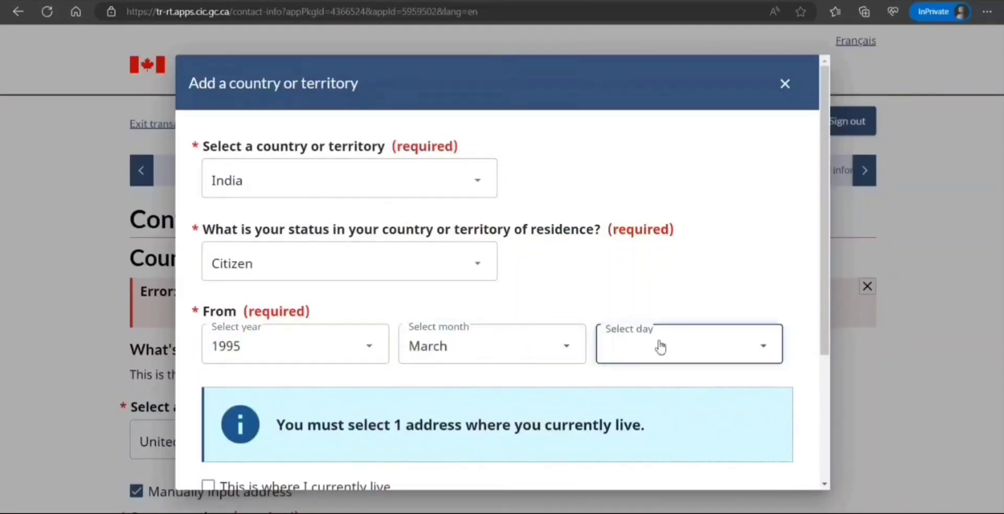
click(619, 184)
Set the end date to 2023 March 7 and save the India entry.
scroll(514, 374, down, 3)
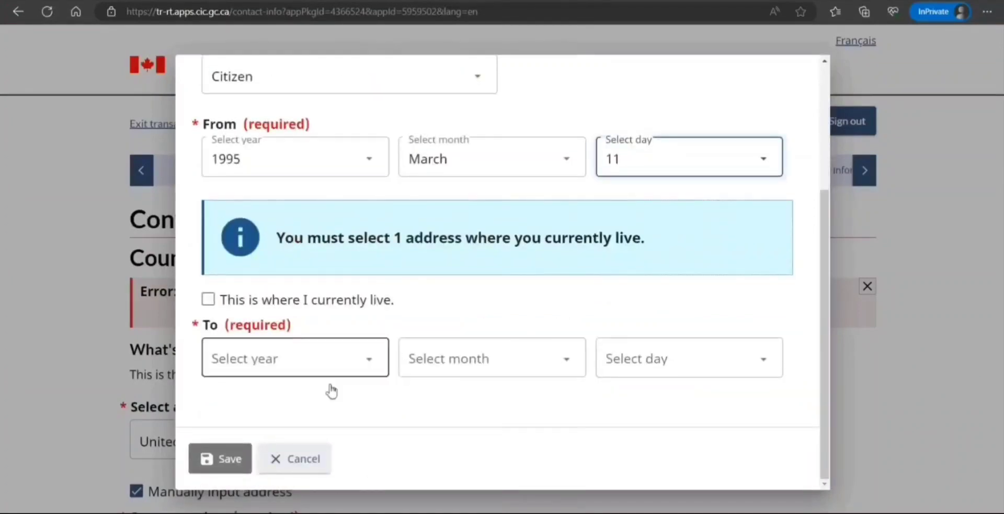
click(365, 377)
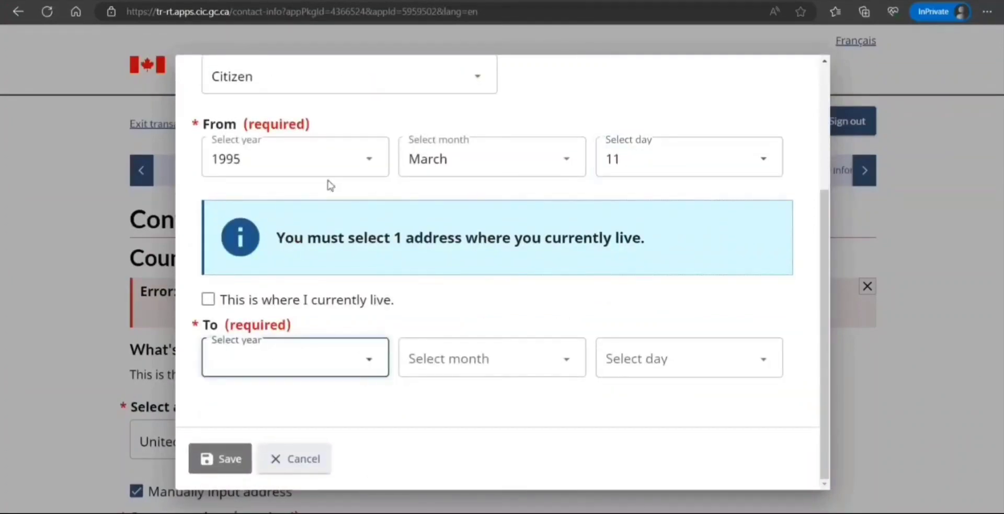
click(326, 102)
click(529, 363)
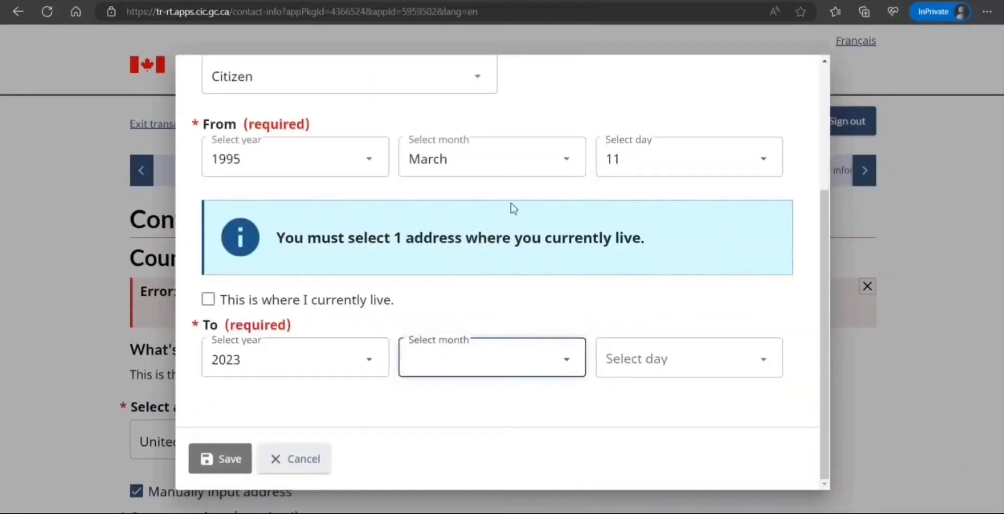
click(507, 156)
click(686, 372)
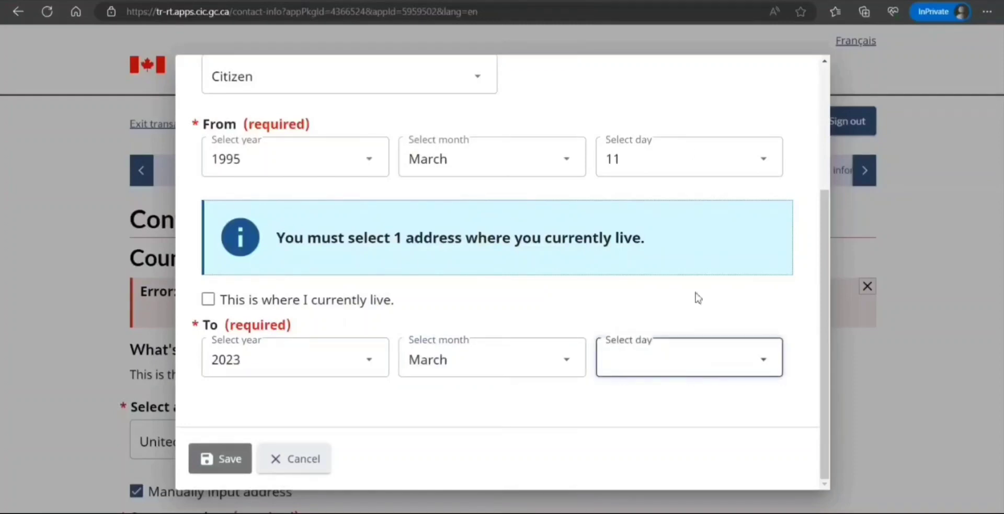
click(689, 112)
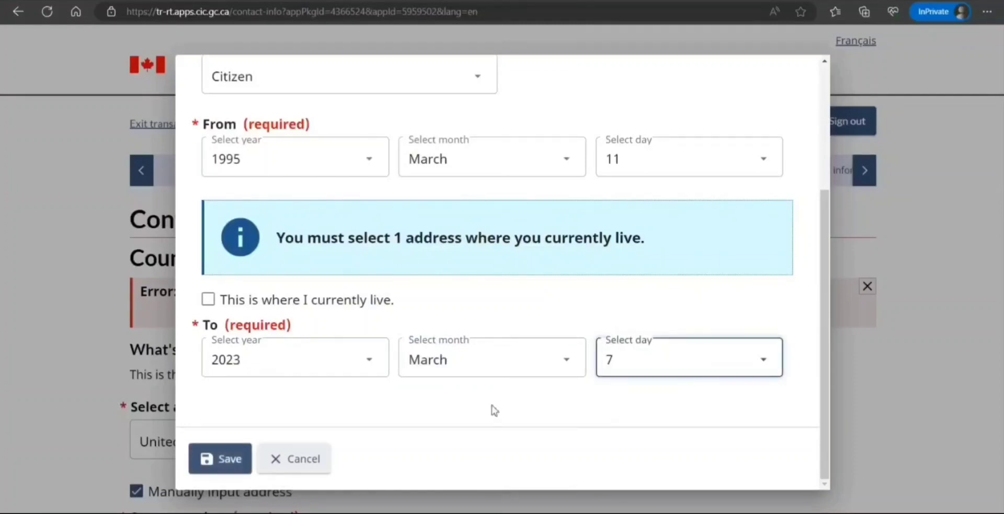
click(204, 458)
scroll(103, 419, down, 4)
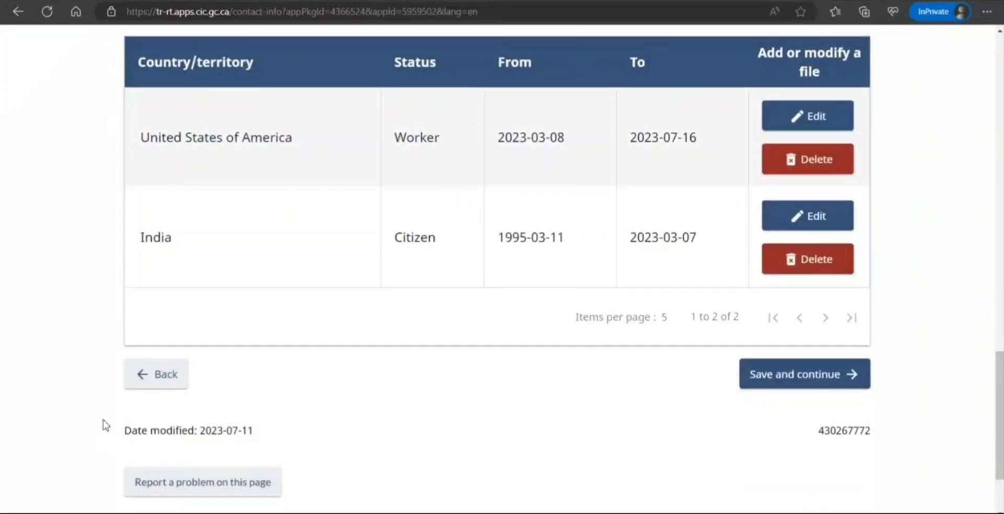
Save the residence details, answer No on valid biometrics, stay signed in, and continue to Activities.
click(755, 378)
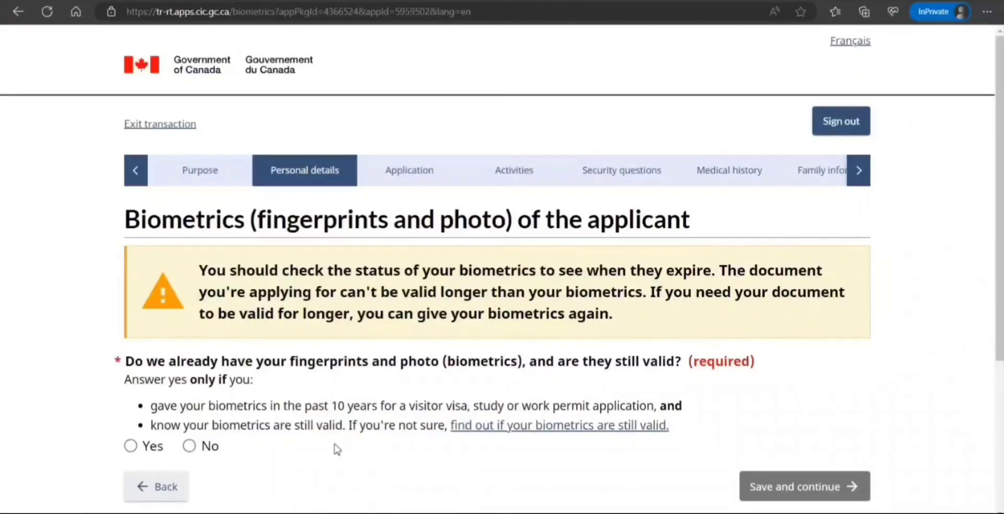
click(190, 445)
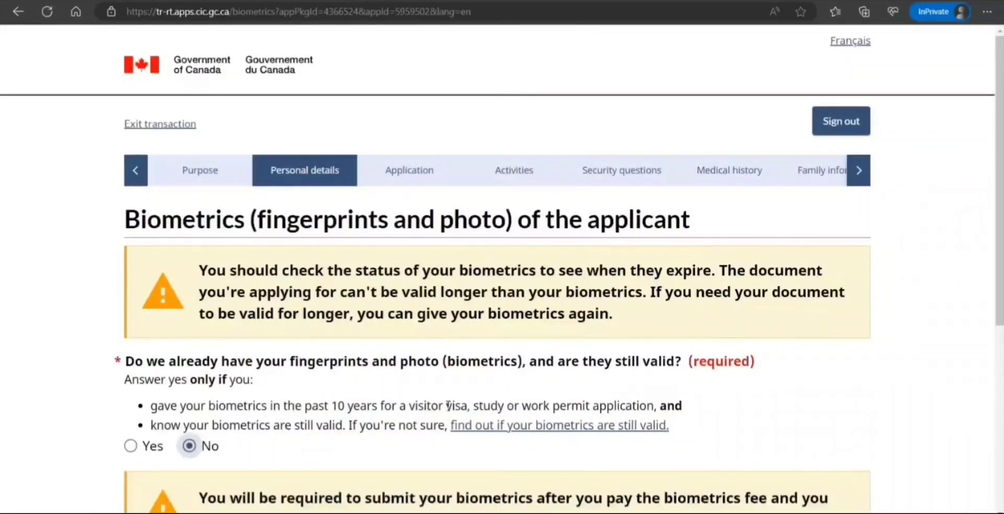
scroll(314, 376, down, 4)
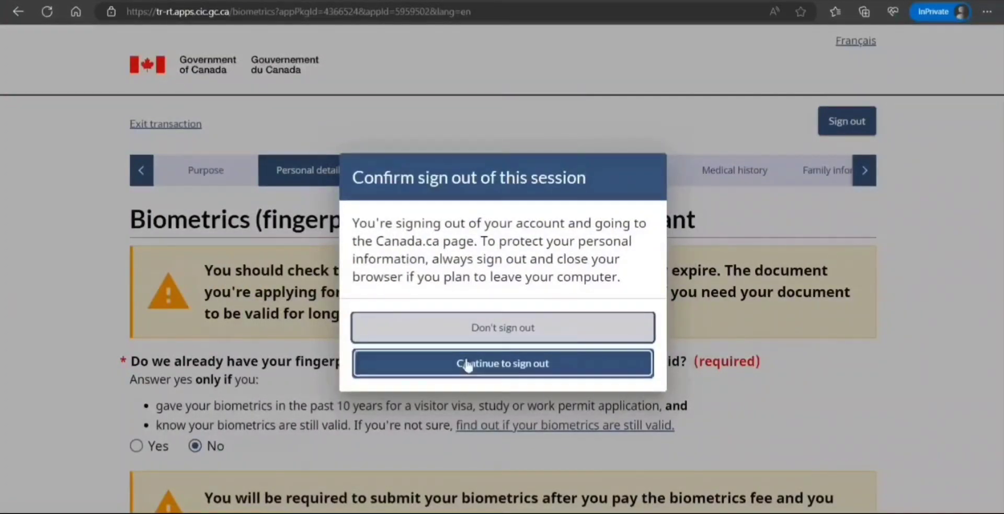
click(489, 327)
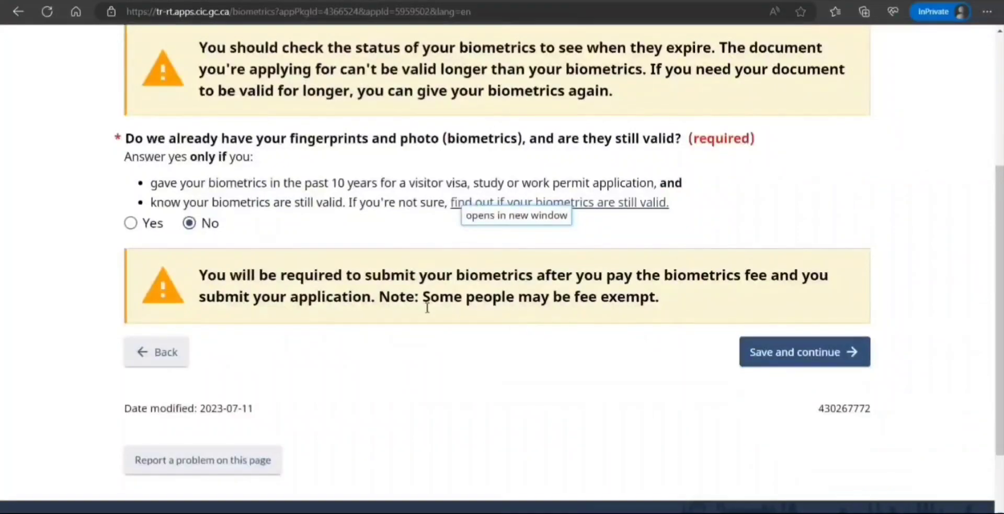
click(791, 360)
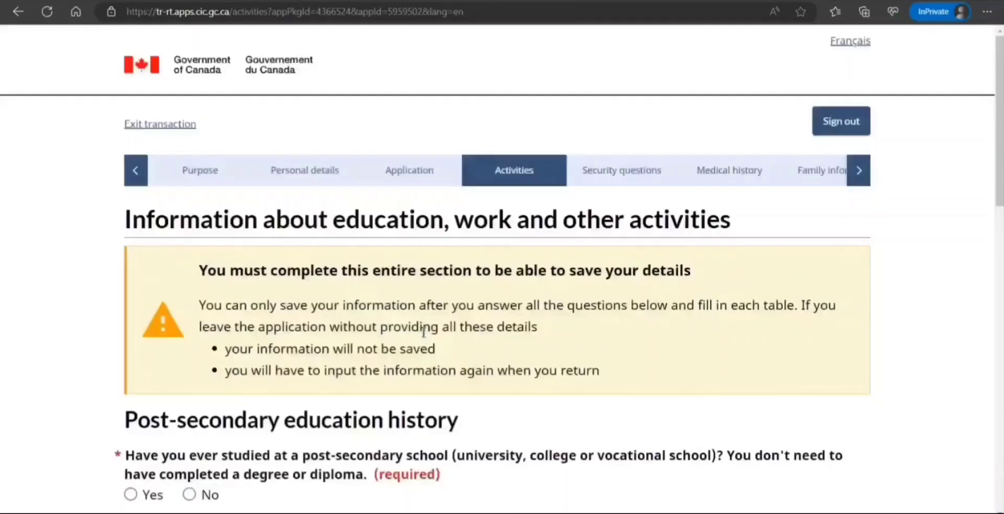
Answer Yes to post-secondary study and start a new education entry.
scroll(265, 271, down, 4)
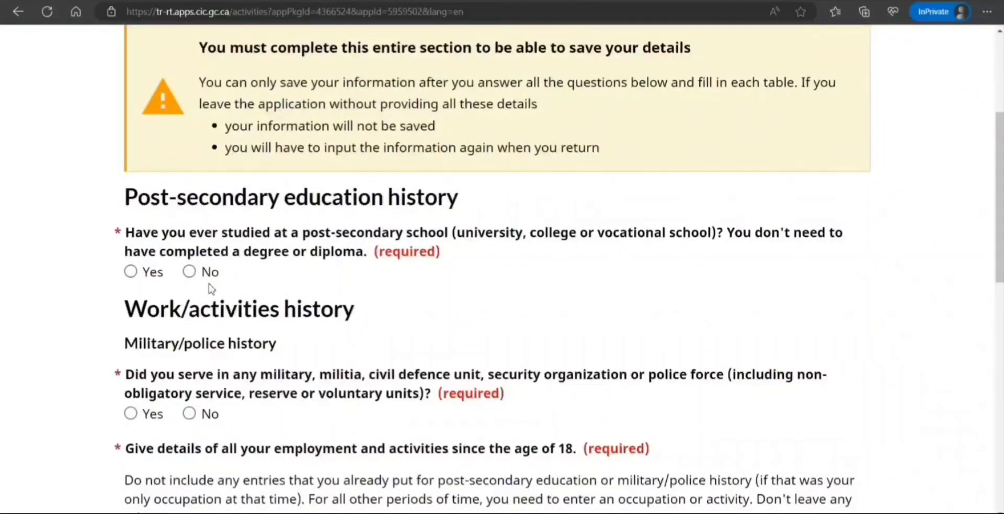
click(130, 271)
scroll(335, 322, up, 1)
scroll(328, 323, down, 3)
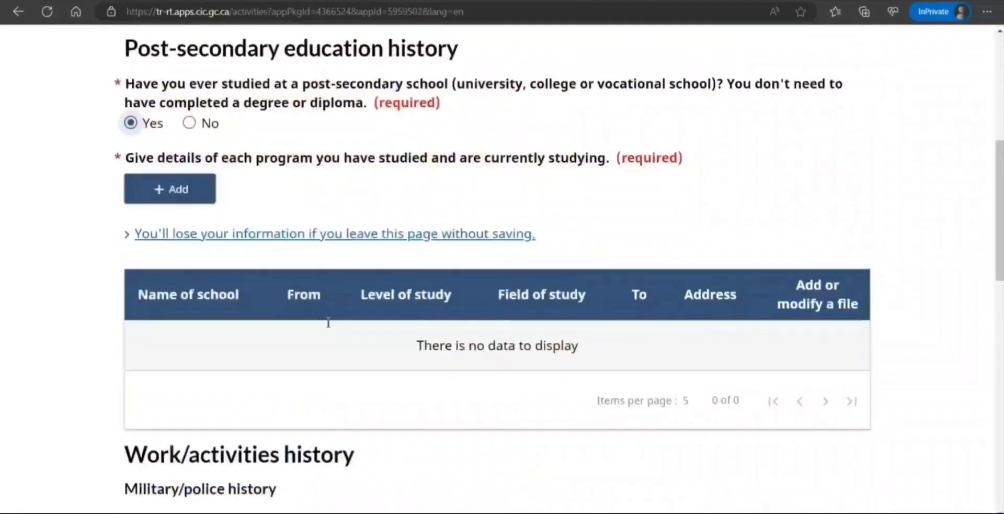
click(209, 200)
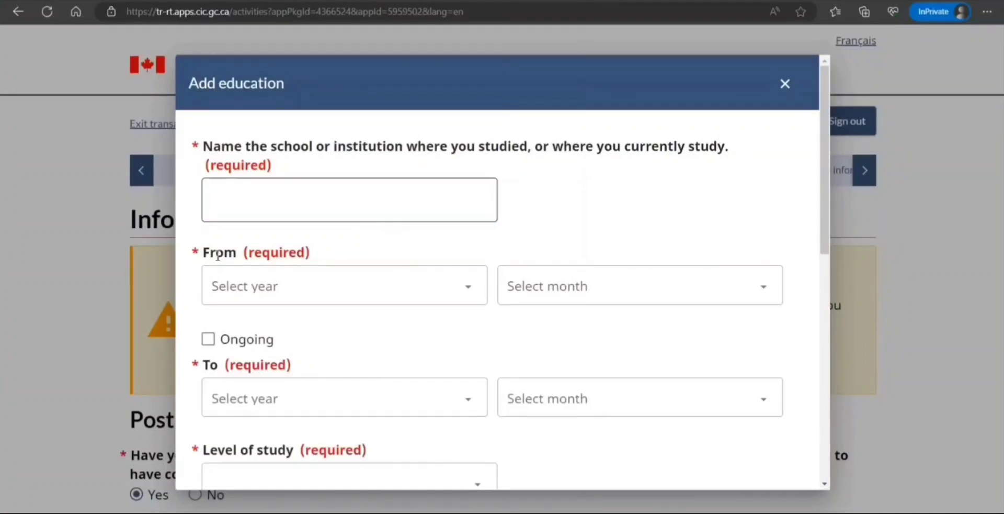
Set the study period from June 2013 to June 2017.
click(301, 302)
click(266, 179)
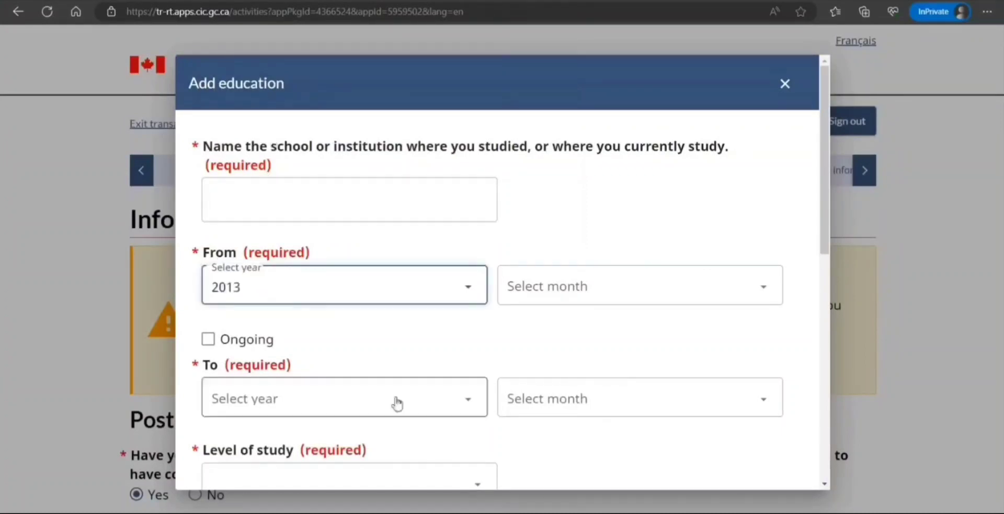
click(379, 394)
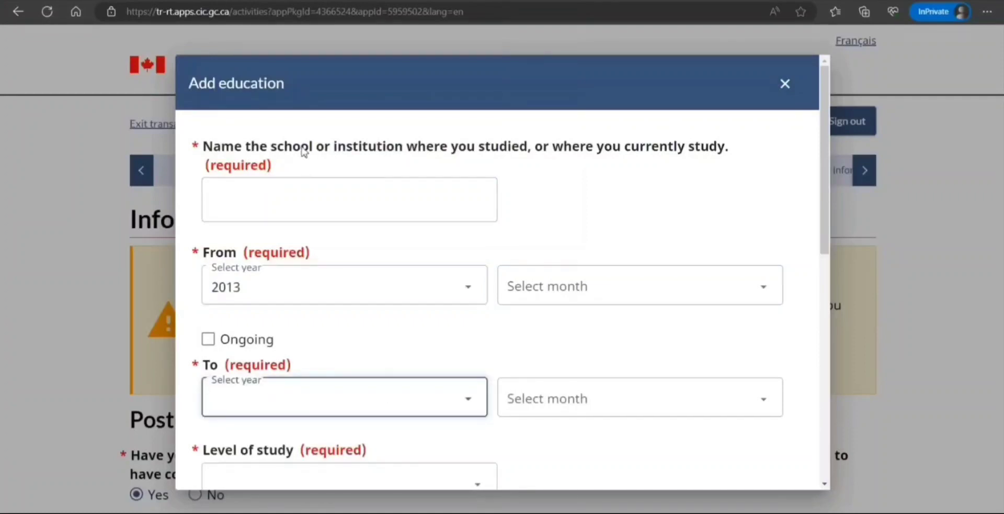
click(305, 157)
click(572, 289)
click(538, 144)
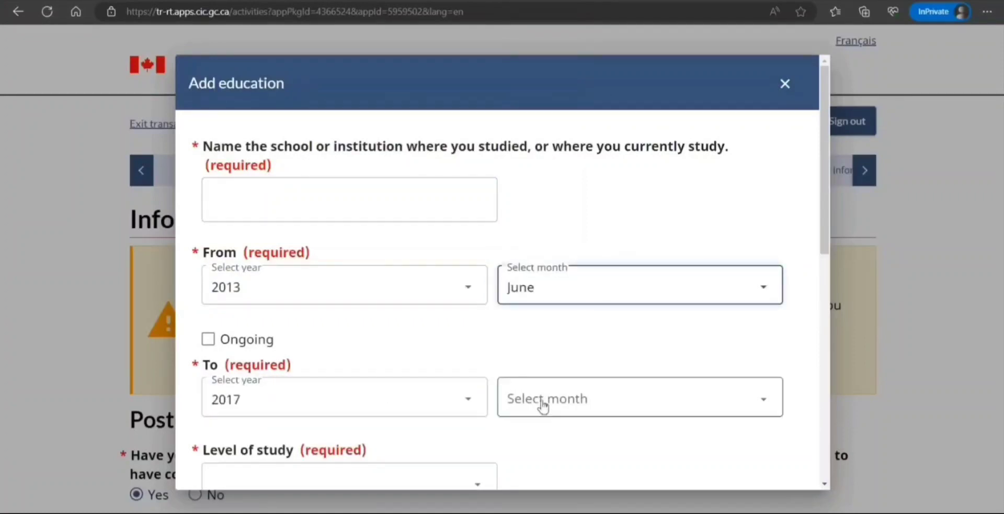
click(540, 406)
click(532, 260)
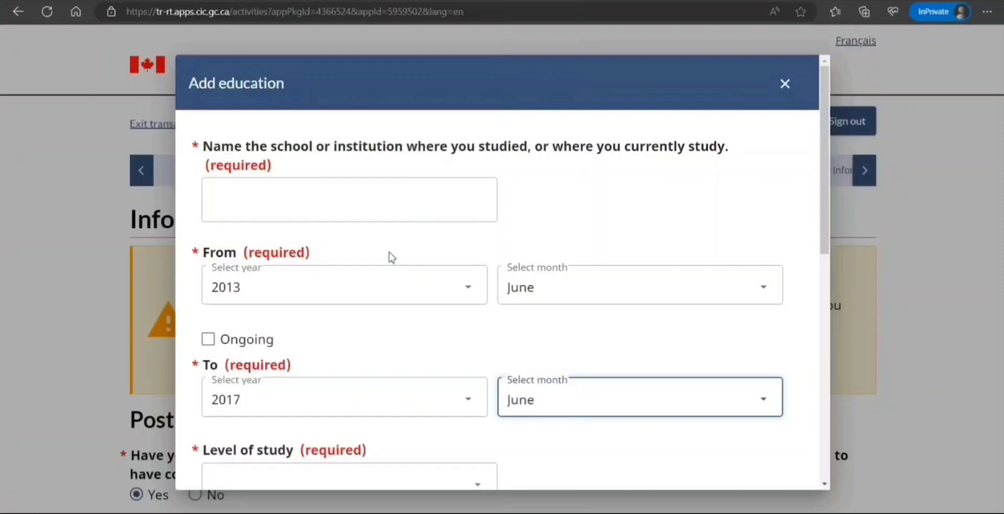
Enter school 'New Delhi IT College', level University Bachelor's Deg., field Computing/IT.
click(345, 209)
text(New)
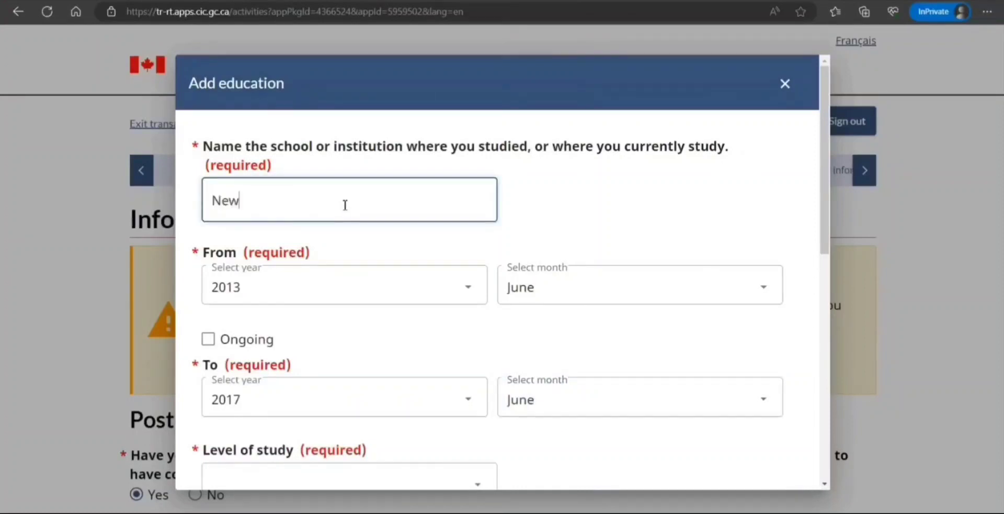
text( Delhi IT College)
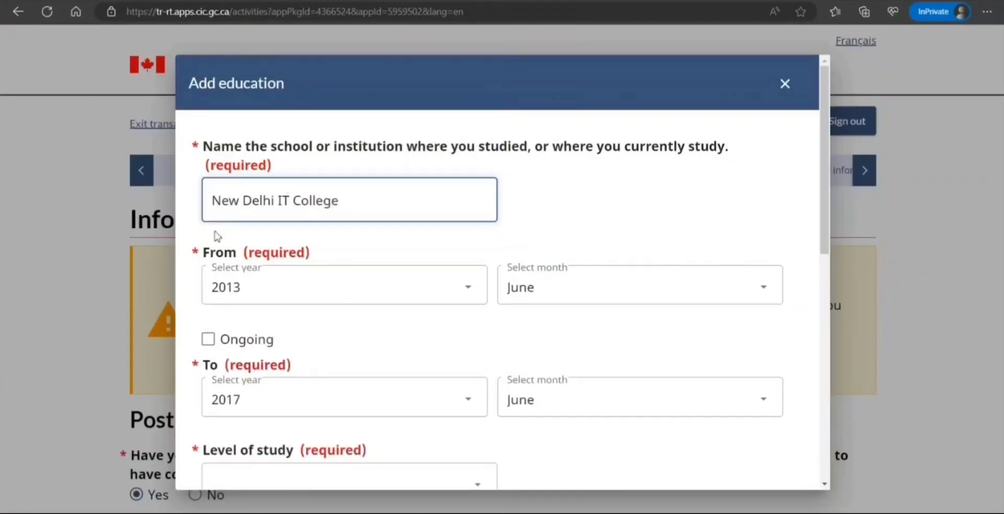
scroll(374, 408, down, 1)
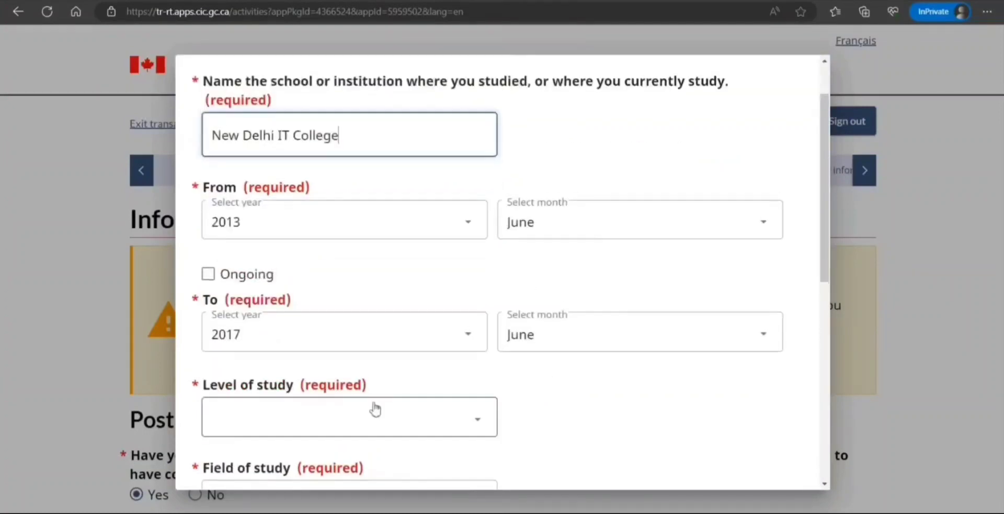
click(372, 416)
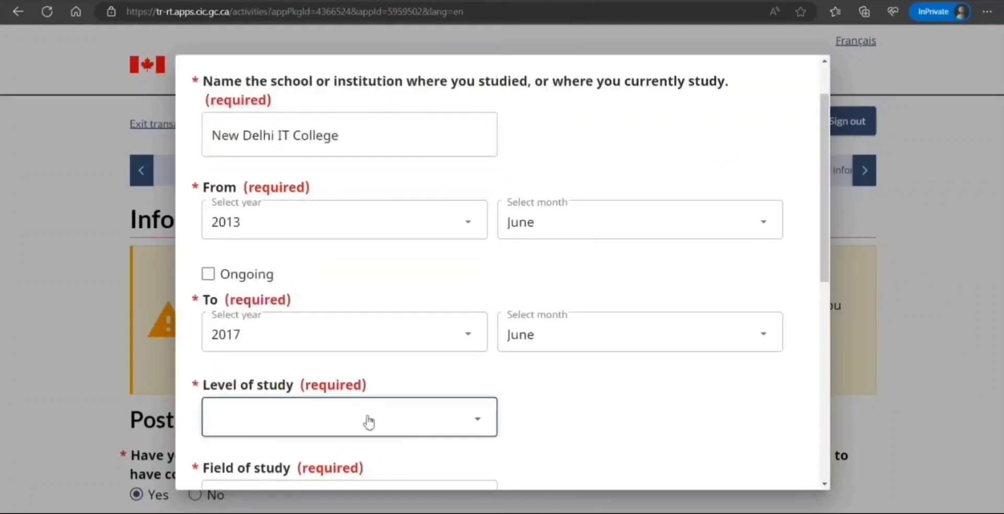
click(353, 338)
scroll(583, 419, down, 4)
click(369, 236)
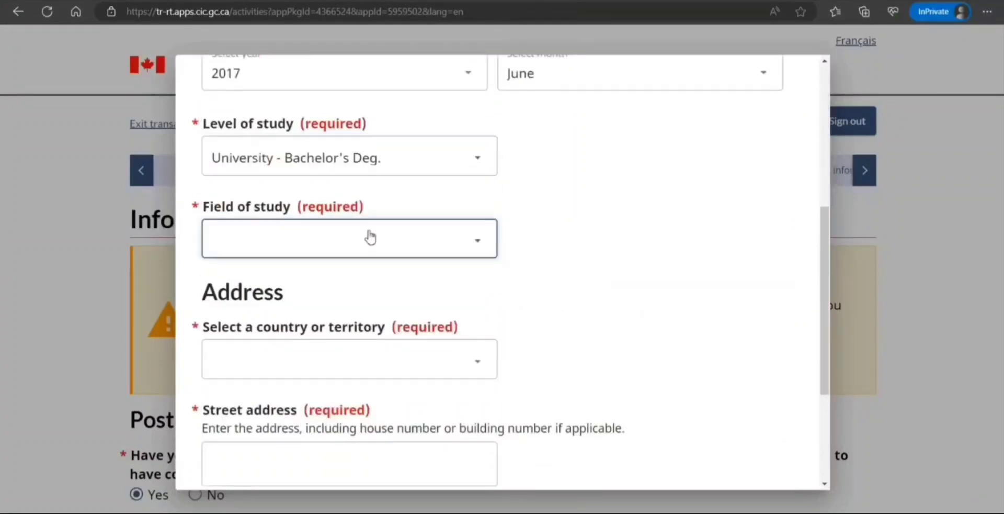
click(331, 413)
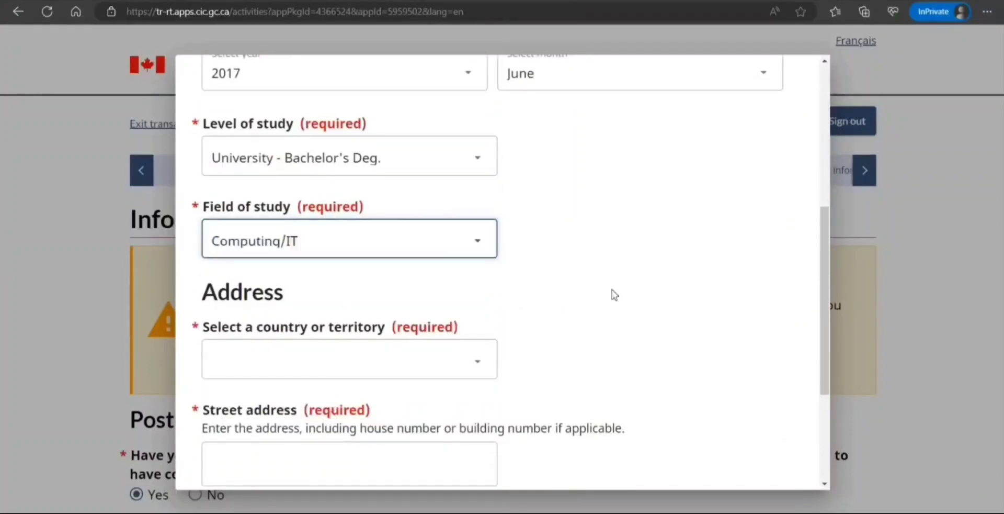
Give the school's address as India, with its street address and city New Delhi, then save.
scroll(591, 287, down, 2)
click(430, 224)
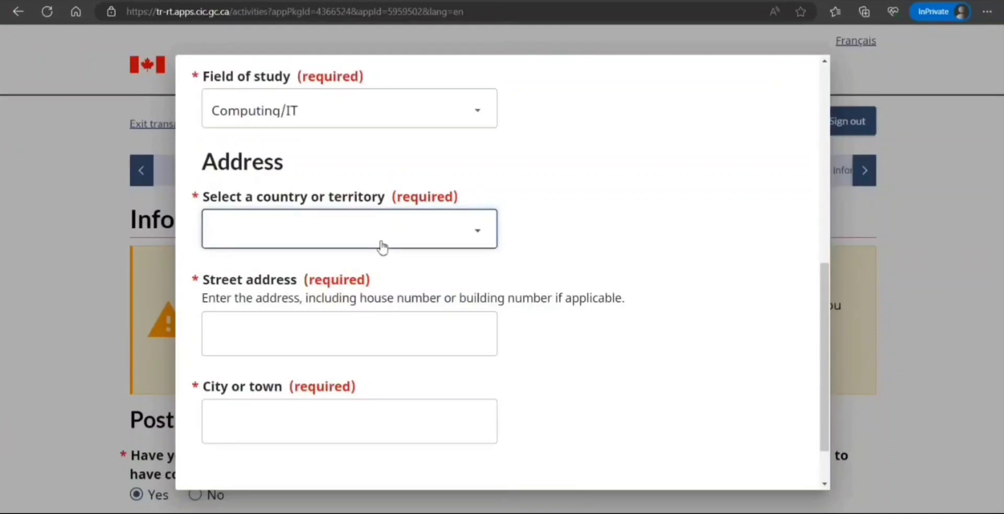
text(in)
click(310, 338)
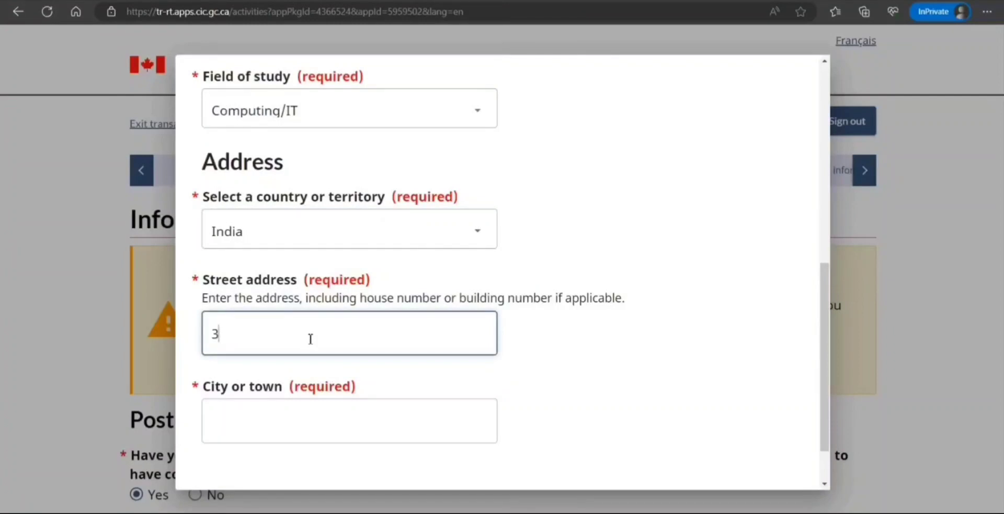
text(3667 hjhjhjhhjhj)
key(Tab)
text(New)
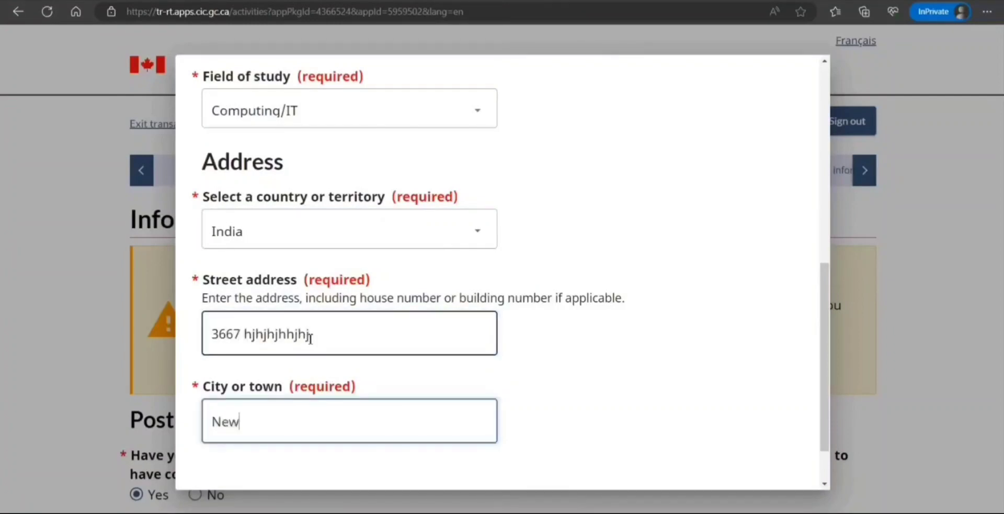
text( Delhi)
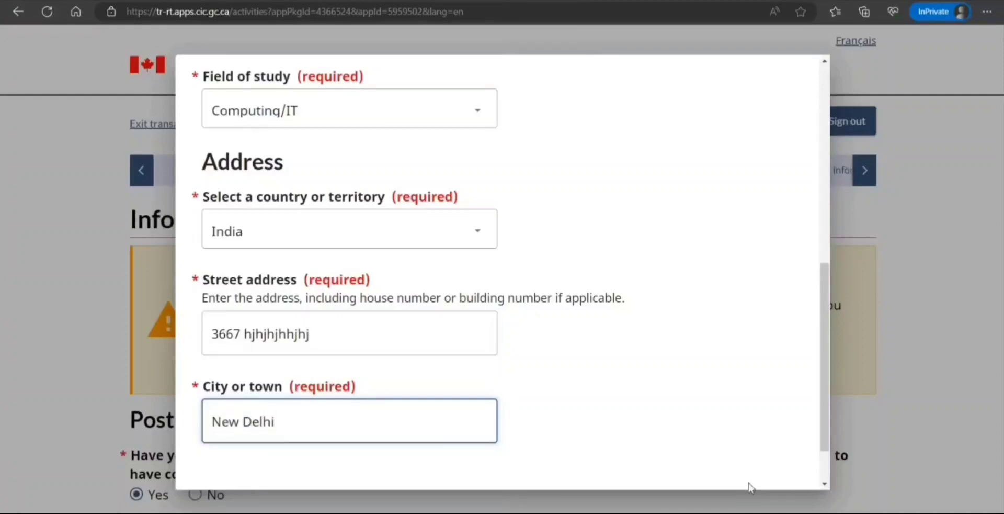
scroll(675, 449, down, 1)
click(224, 459)
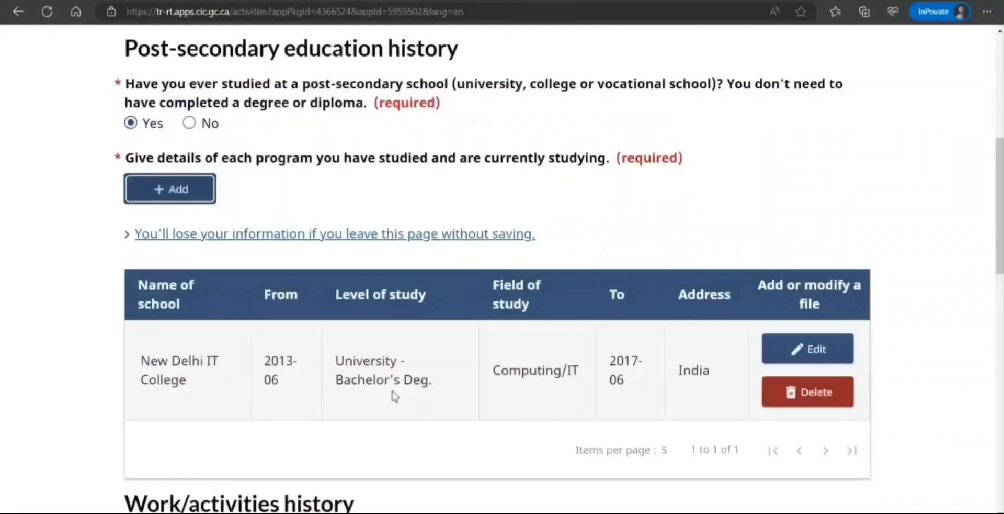
Answer No to the military or police service question.
scroll(392, 424, down, 3)
scroll(397, 432, down, 2)
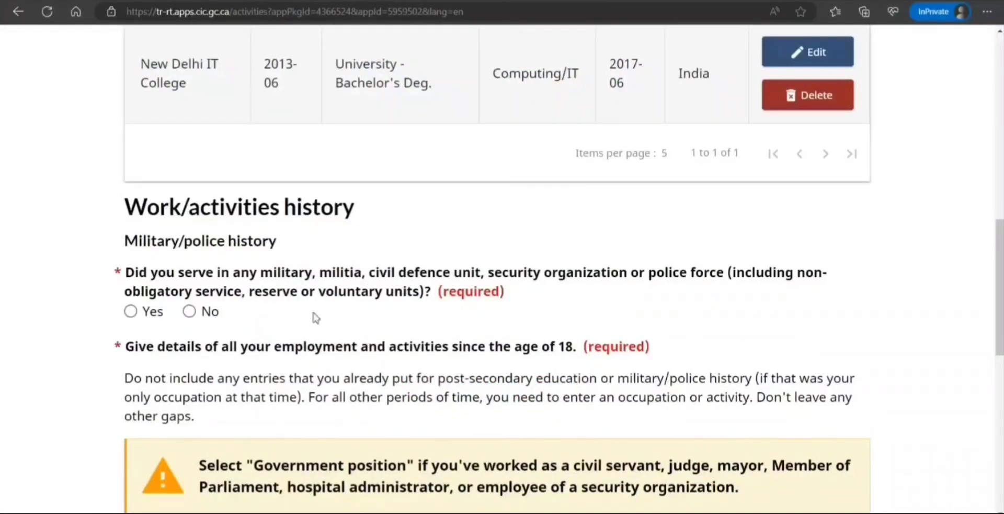
click(191, 310)
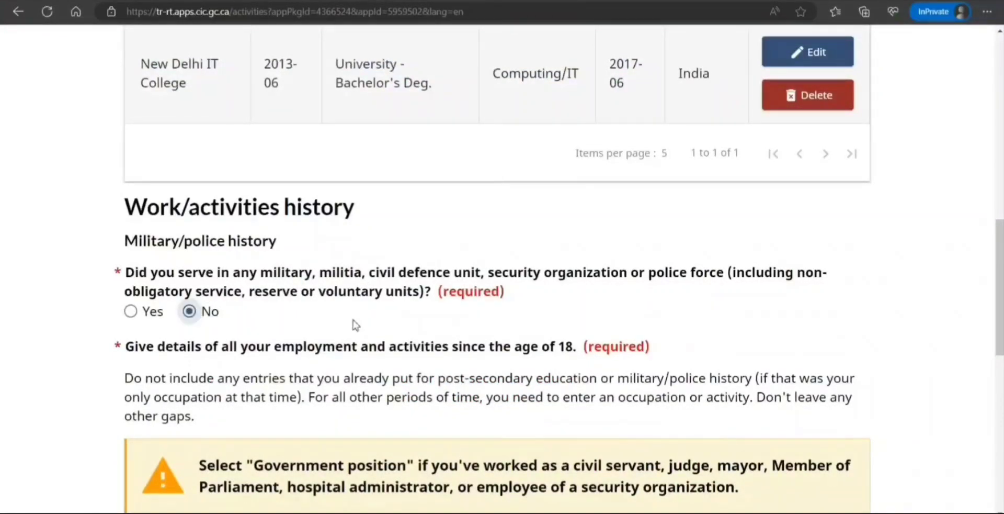
scroll(353, 318, down, 1)
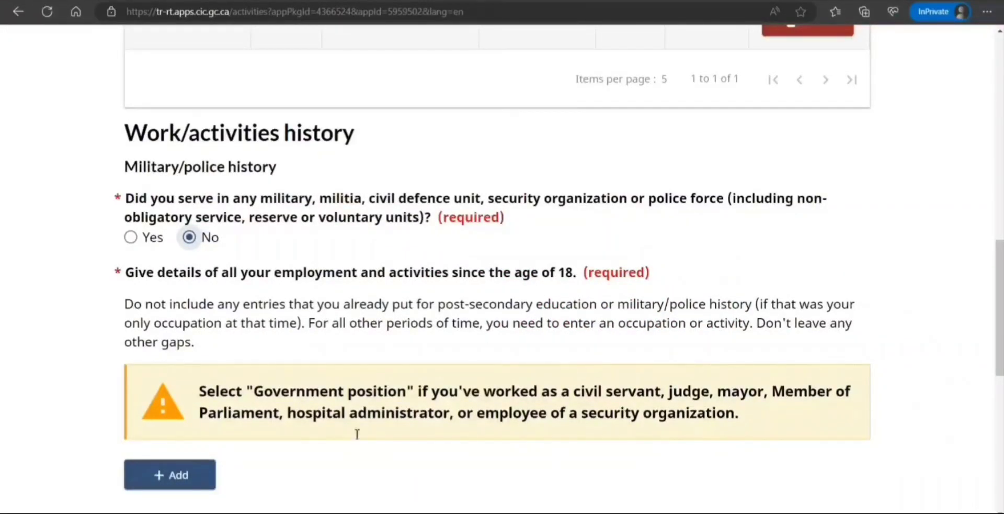
Bring up a blank Add work details form for the employment history.
click(188, 484)
scroll(189, 475, down, 1)
scroll(188, 476, up, 1)
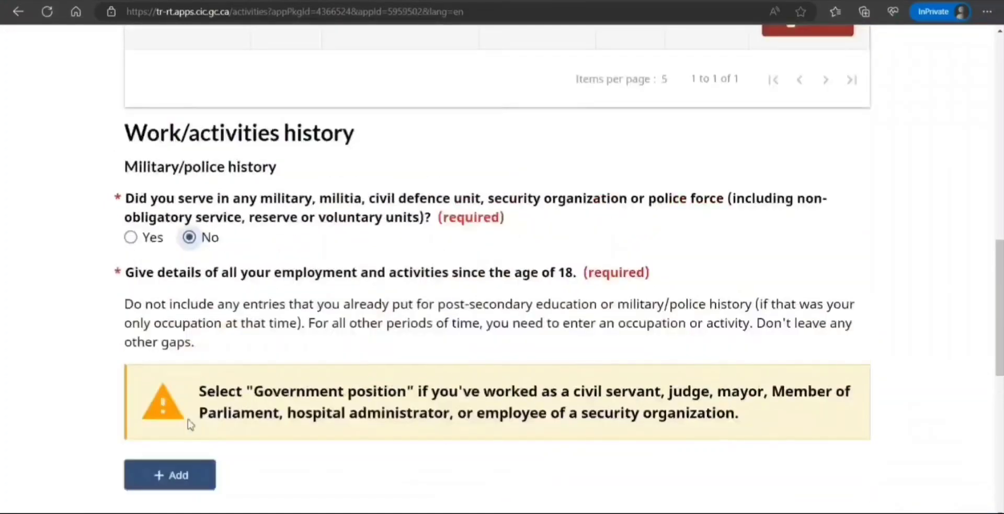
click(190, 477)
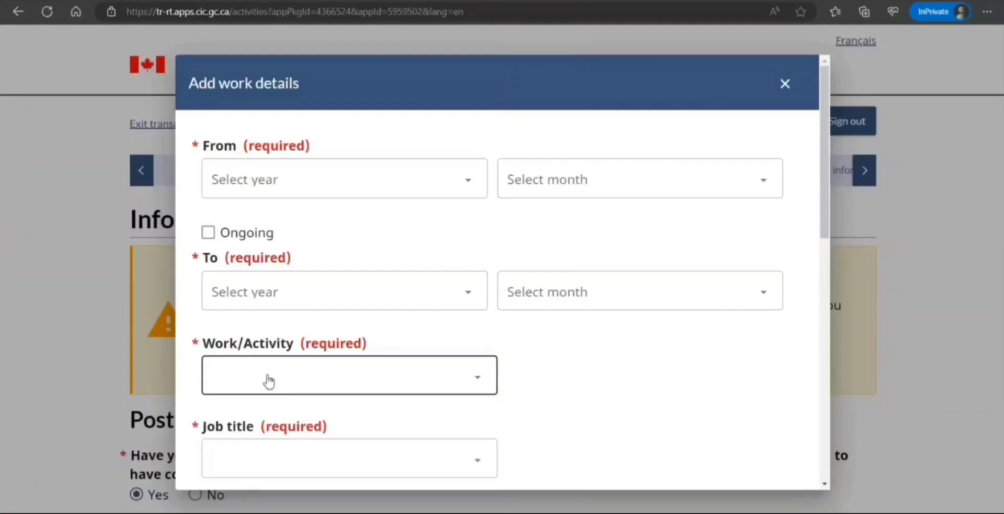
click(786, 88)
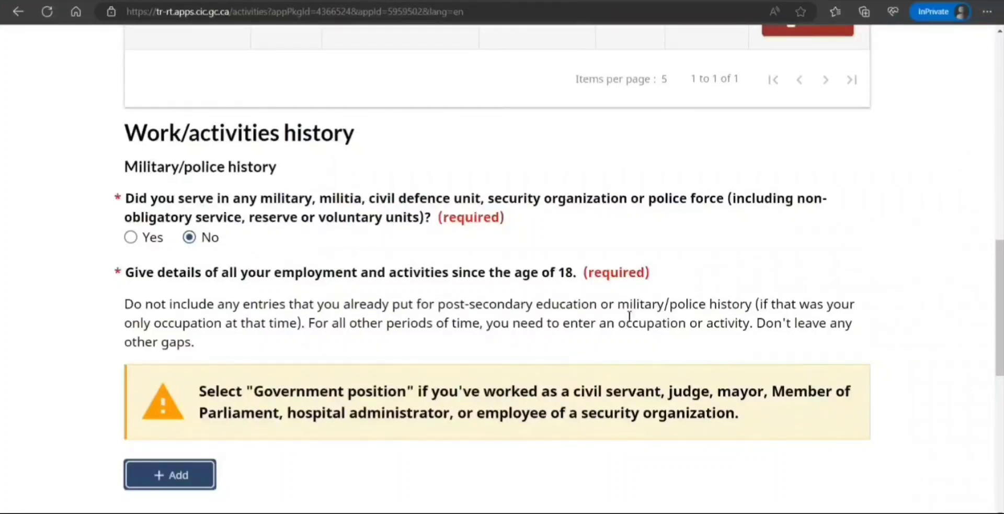
click(163, 487)
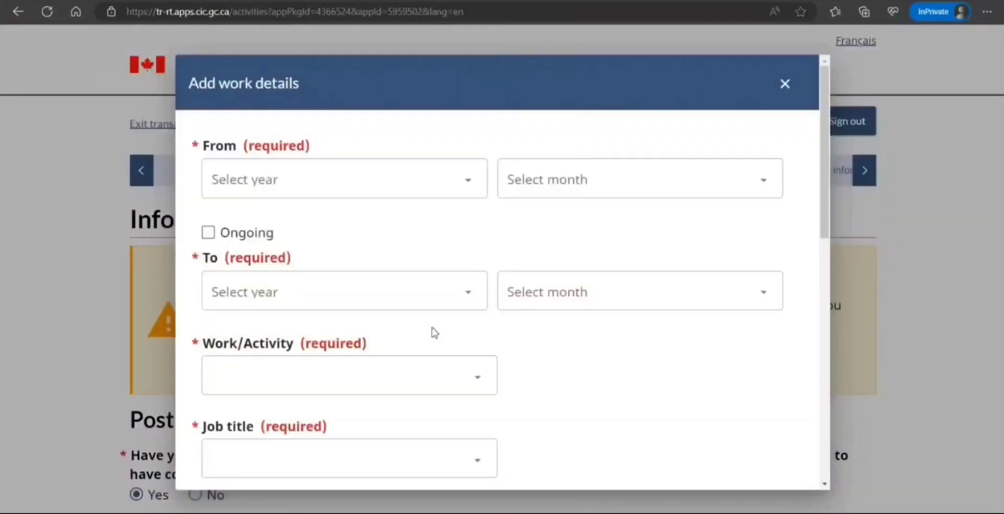
Date the work entry July 2017 to February 2023 with activity Sales and service occupations.
click(448, 180)
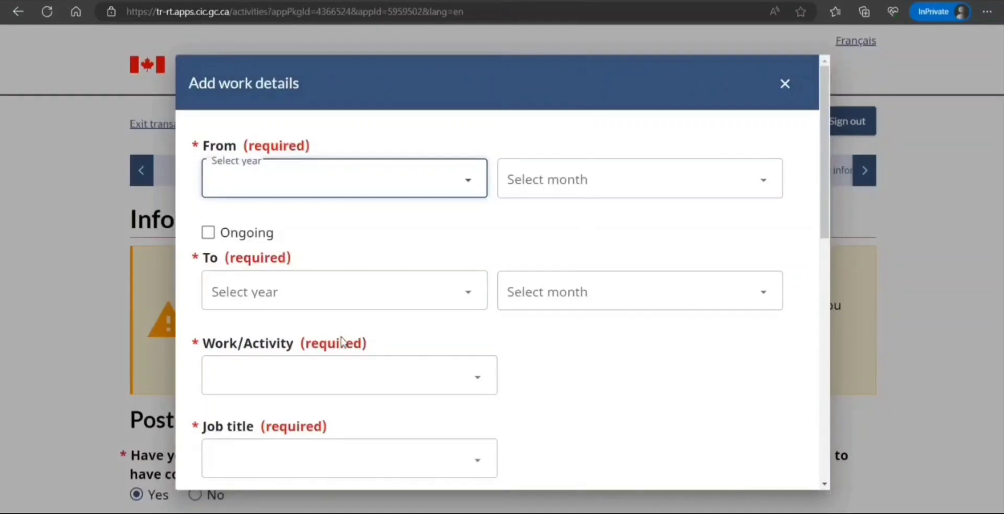
text(2017)
click(597, 175)
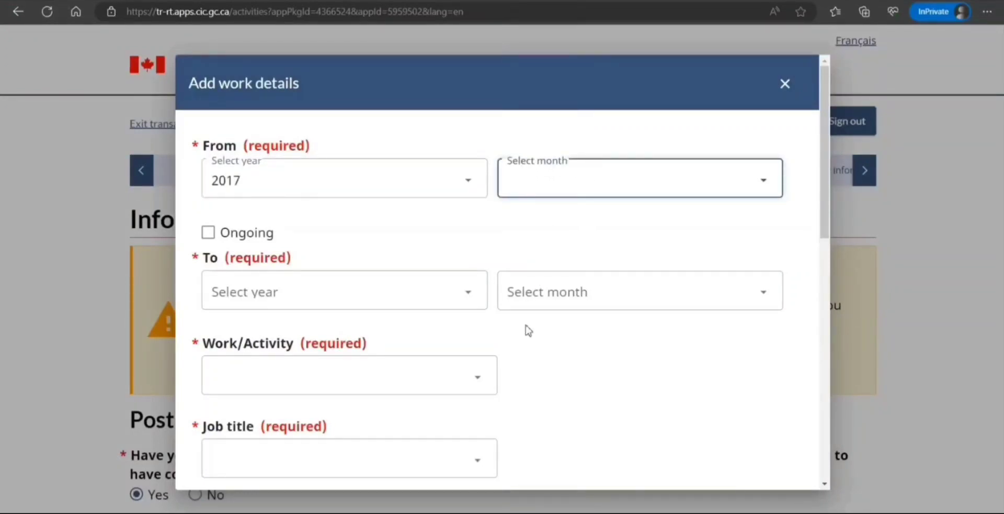
text(July)
click(428, 292)
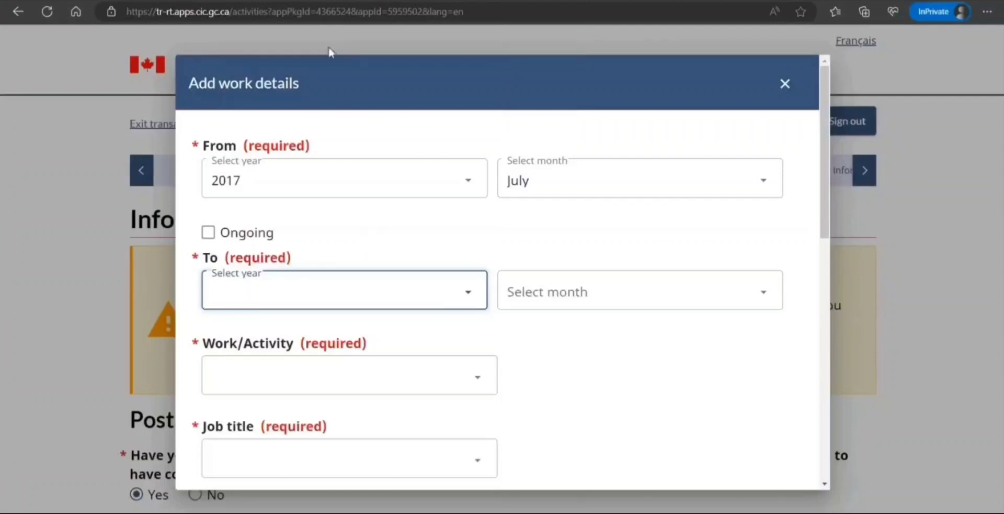
text(2023)
click(542, 292)
click(540, 365)
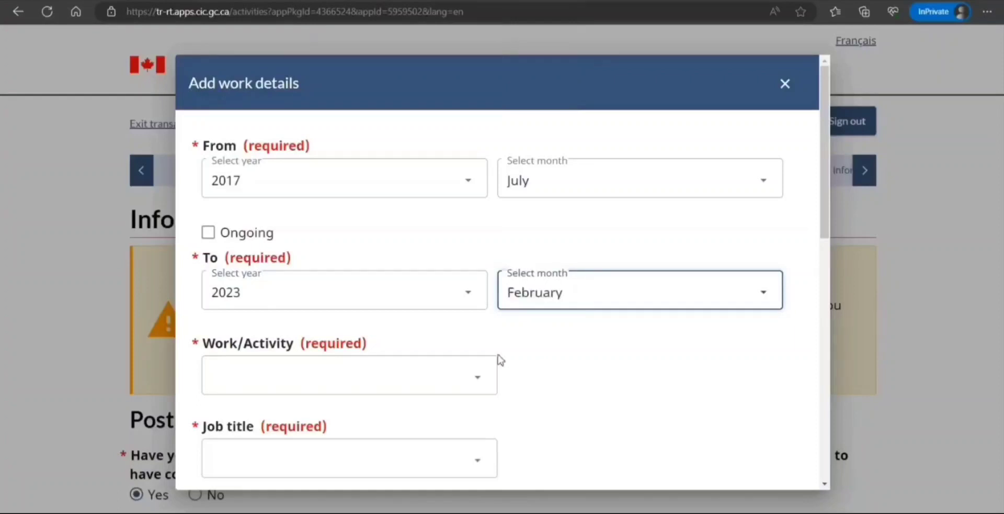
click(473, 377)
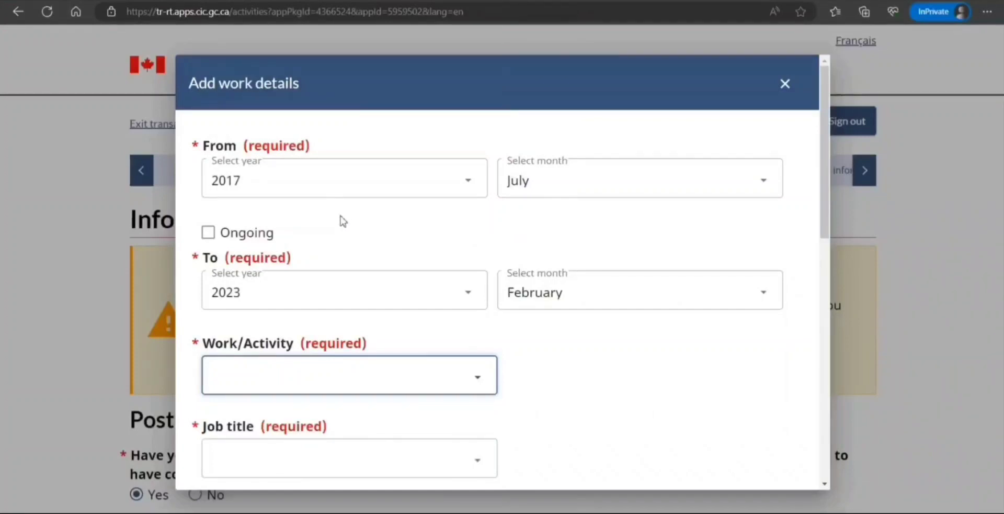
click(321, 303)
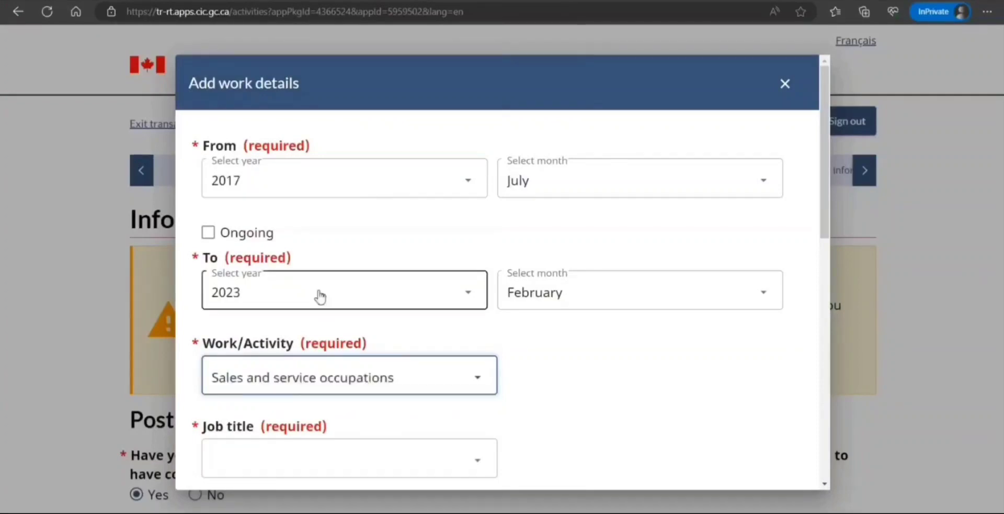
Choose the computer and information systems job title, enter employer New Delhi IT, and fill in the main duties.
scroll(320, 288, down, 1)
scroll(320, 287, down, 5)
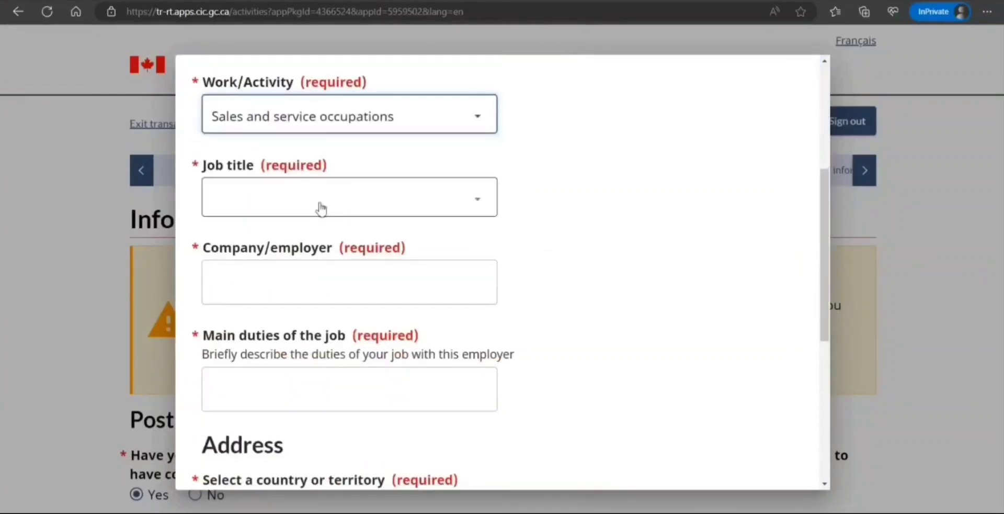
click(321, 206)
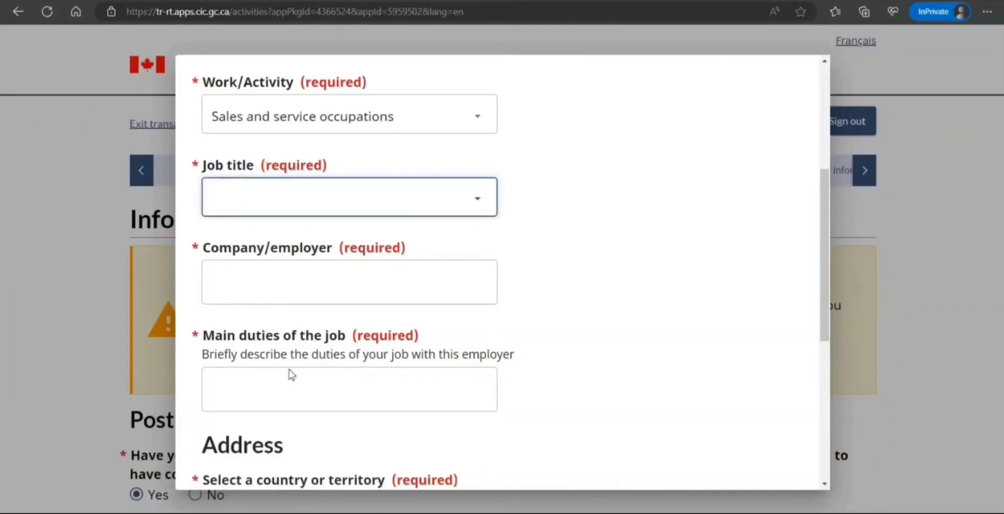
click(326, 482)
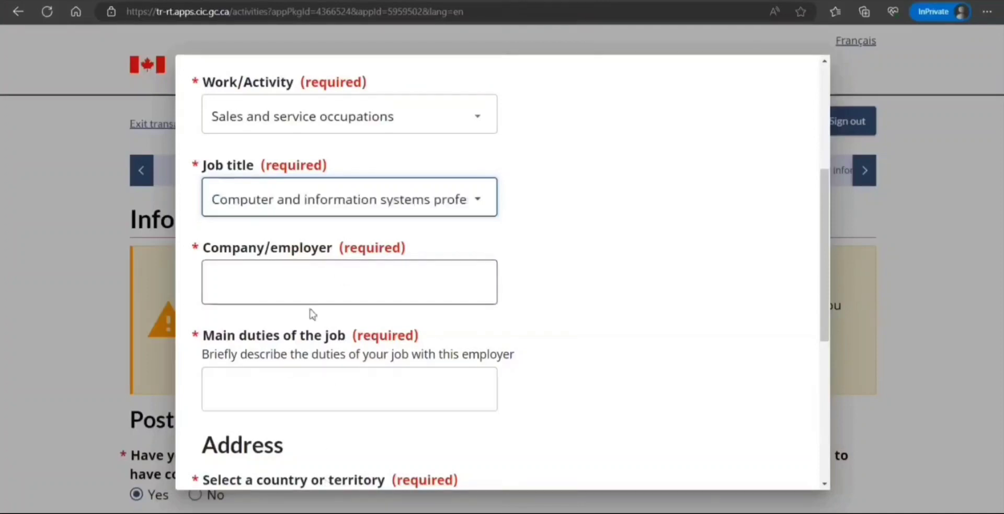
click(341, 277)
text(New Delhi IT)
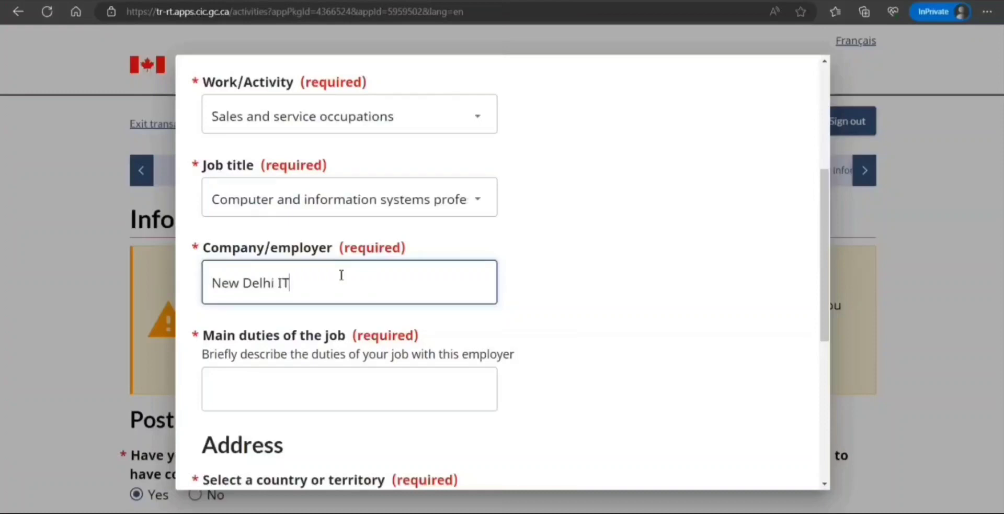
click(275, 390)
text(wxwdweq)
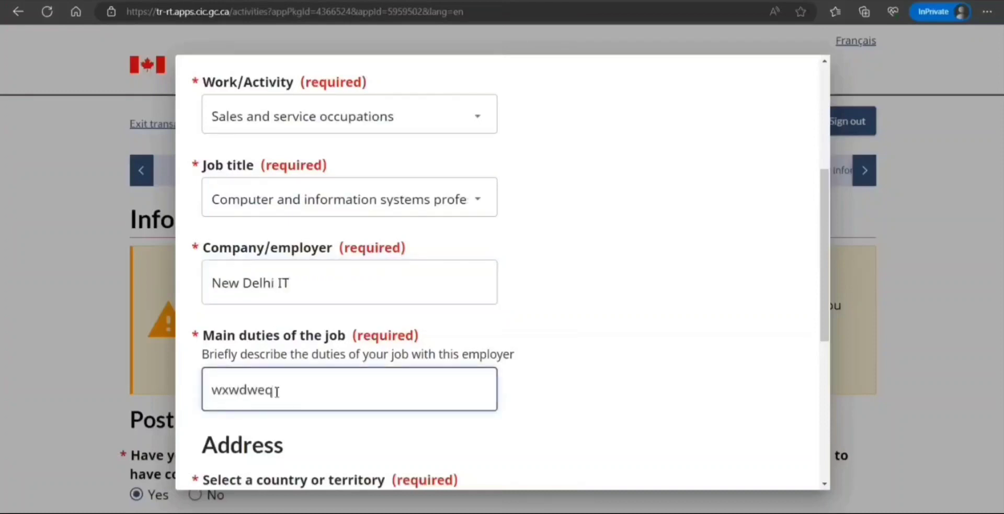
text(kmlmlmlmlmxwlkwxkwmxkkm)
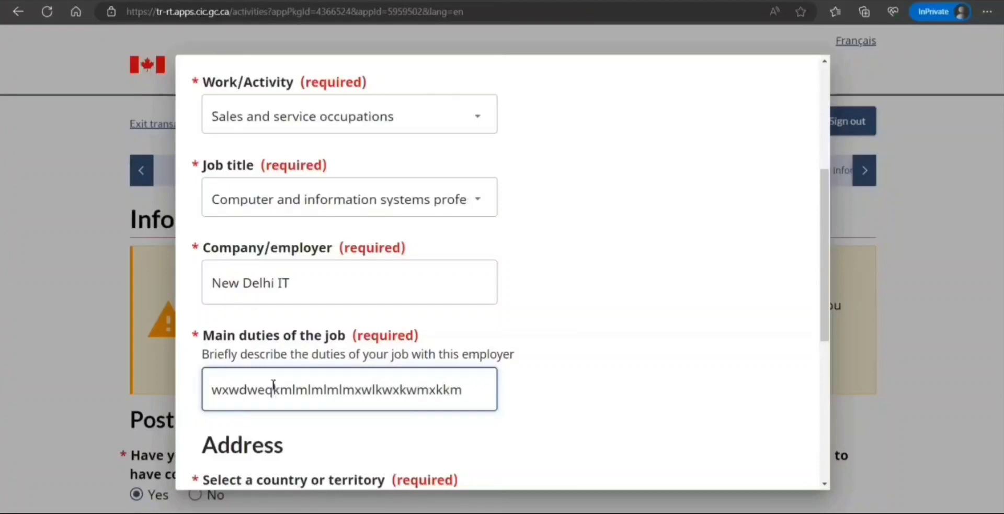
Set the workplace address to India with a street address and city New Delhi, then save.
scroll(273, 387, down, 5)
click(398, 257)
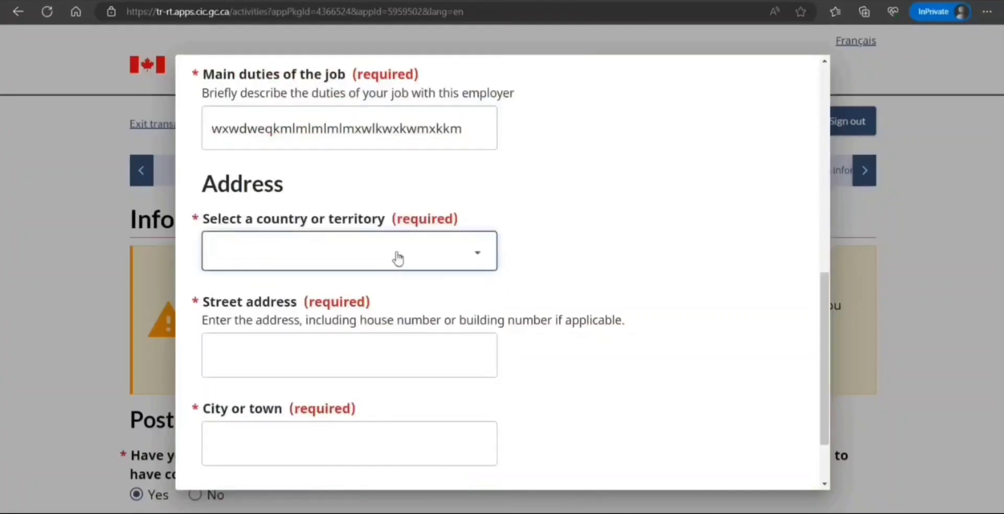
text(in)
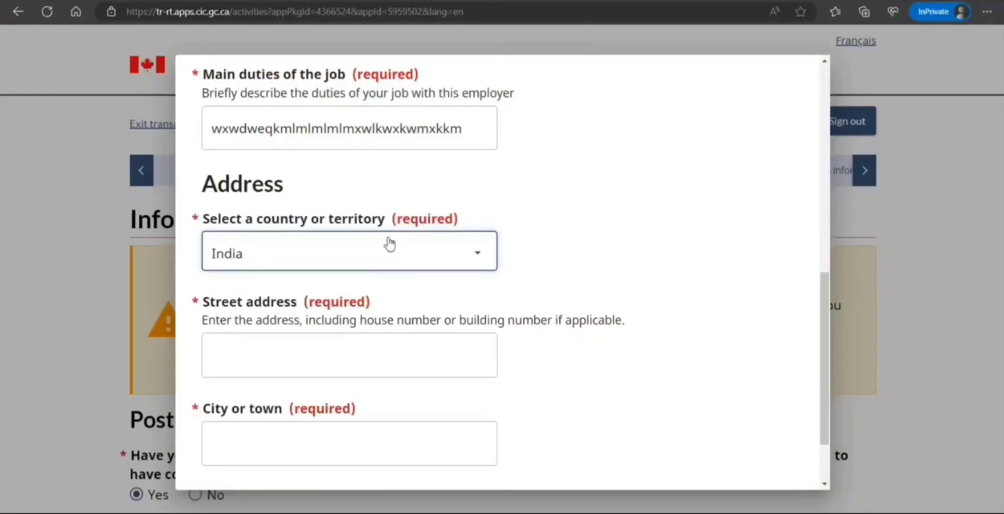
click(312, 360)
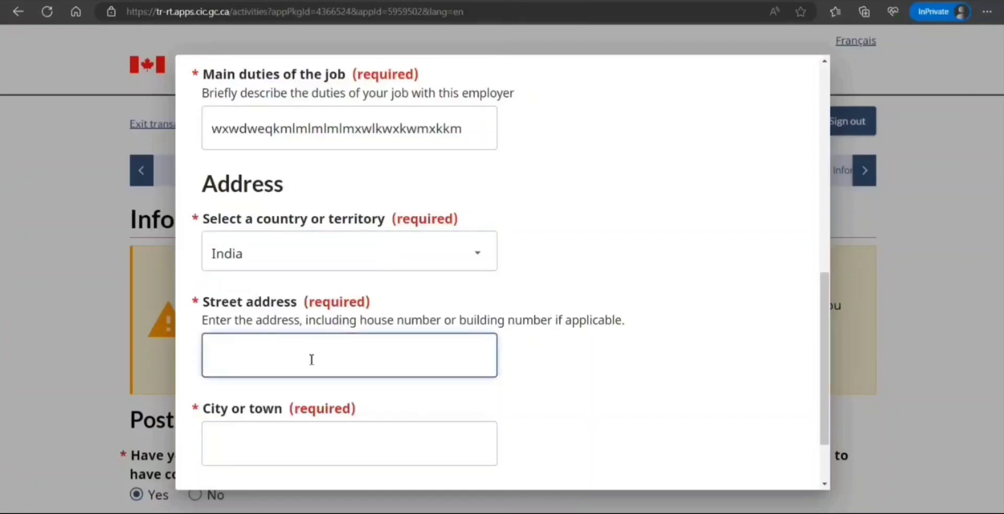
text(hjjhjhh kjhjhjh)
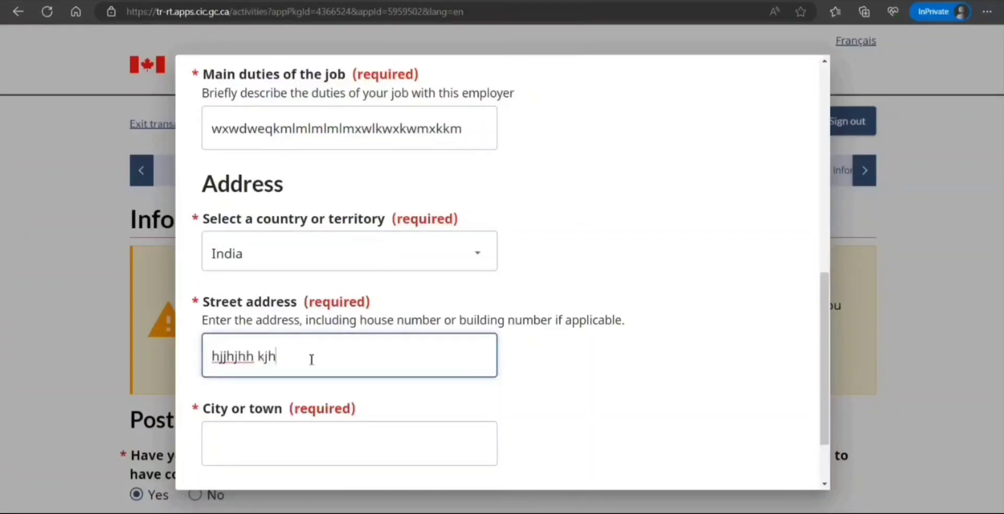
key(Tab)
text(New Del)
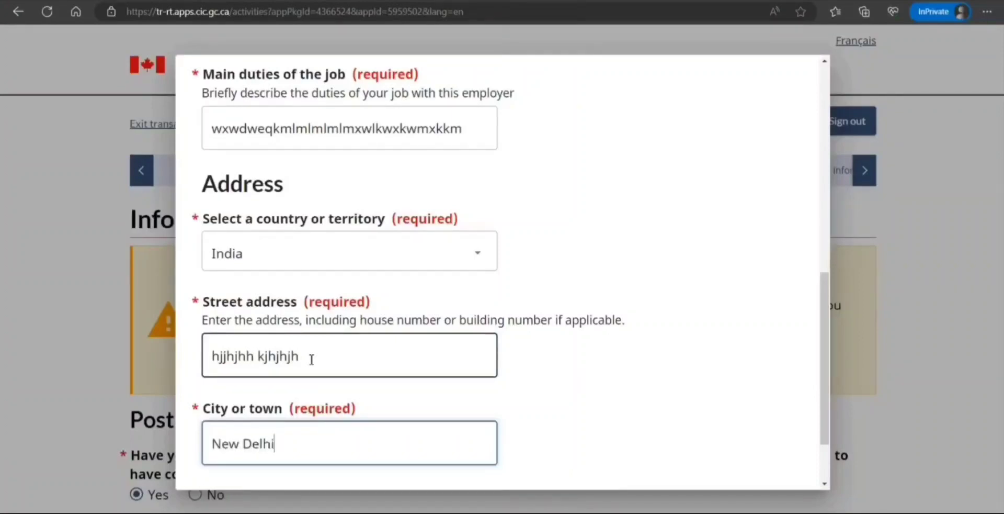
scroll(311, 359, up, 1)
scroll(312, 360, down, 3)
click(222, 460)
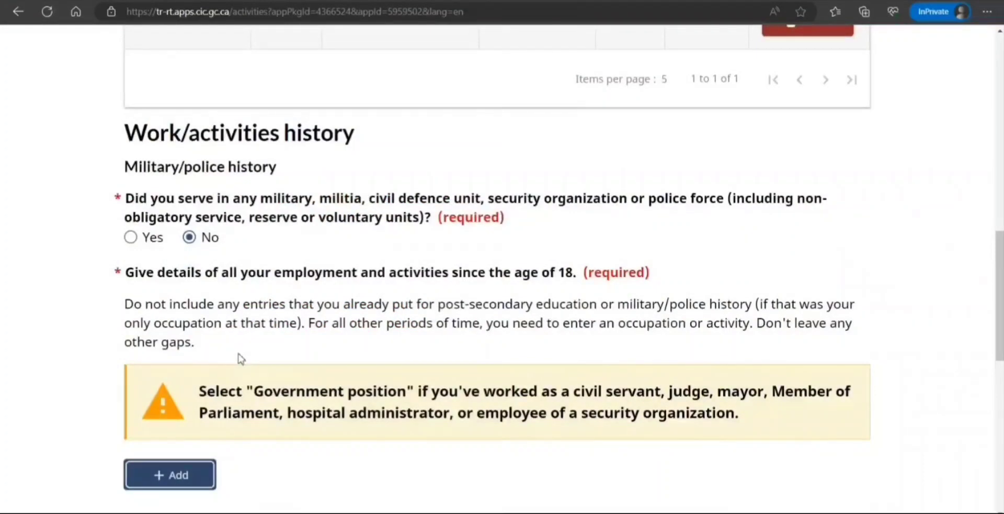
Add a new work entry marked ongoing, starting March 2023.
scroll(240, 359, down, 5)
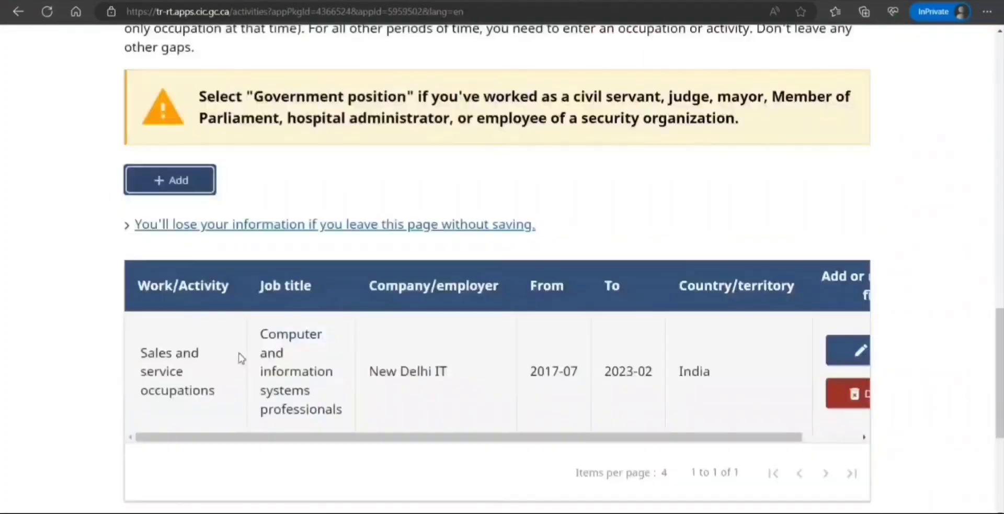
click(180, 180)
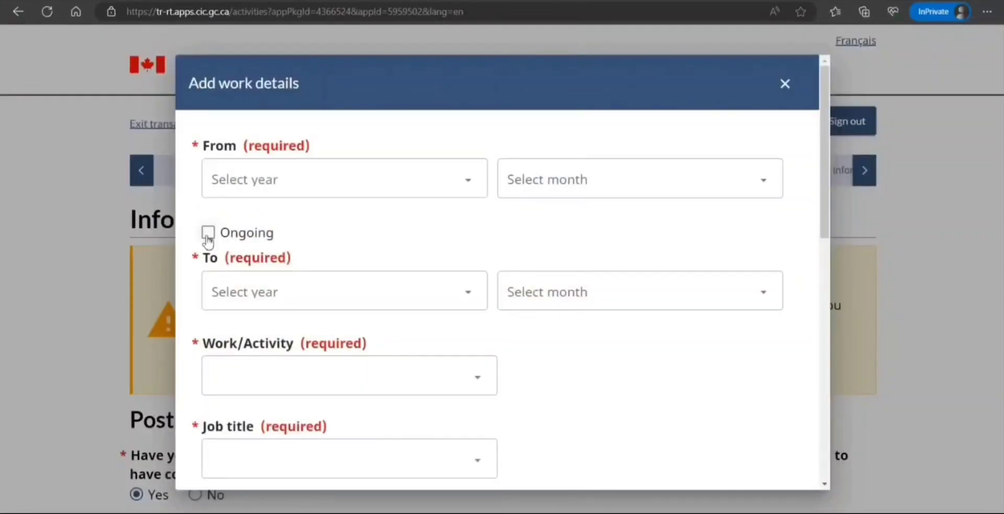
click(209, 233)
click(418, 191)
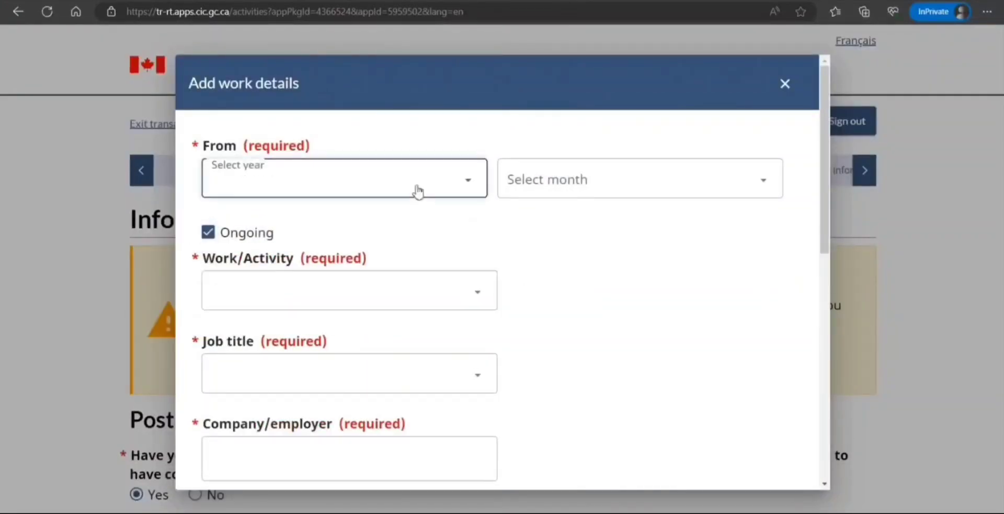
click(359, 229)
click(587, 191)
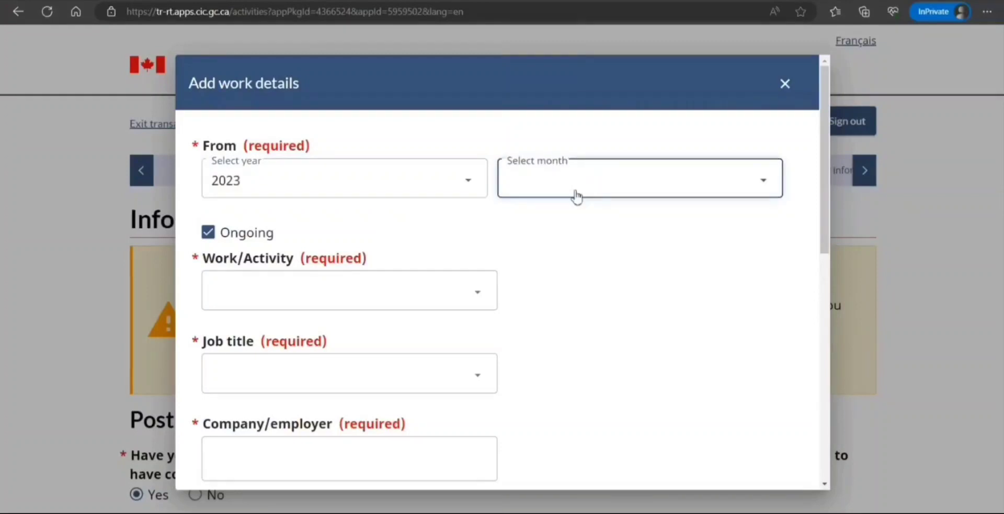
click(546, 274)
Set Sales and service occupations, Computer and information systems professionals, employer Indiano IT, and main duties.
click(370, 294)
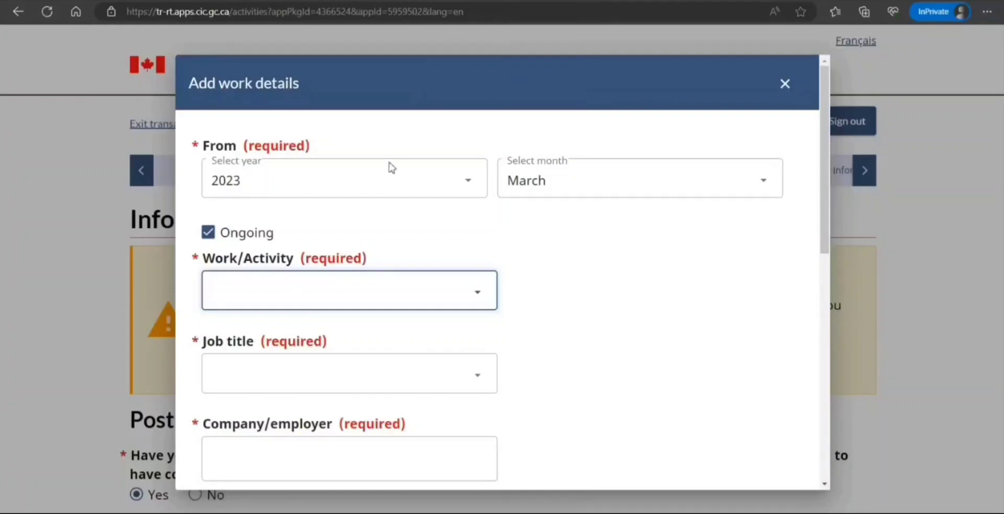
click(384, 216)
click(344, 366)
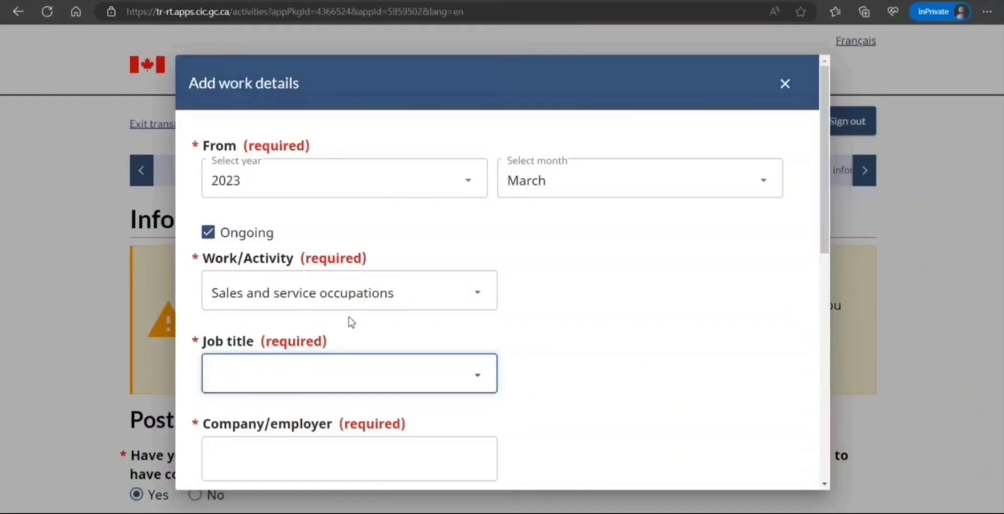
click(356, 253)
click(320, 454)
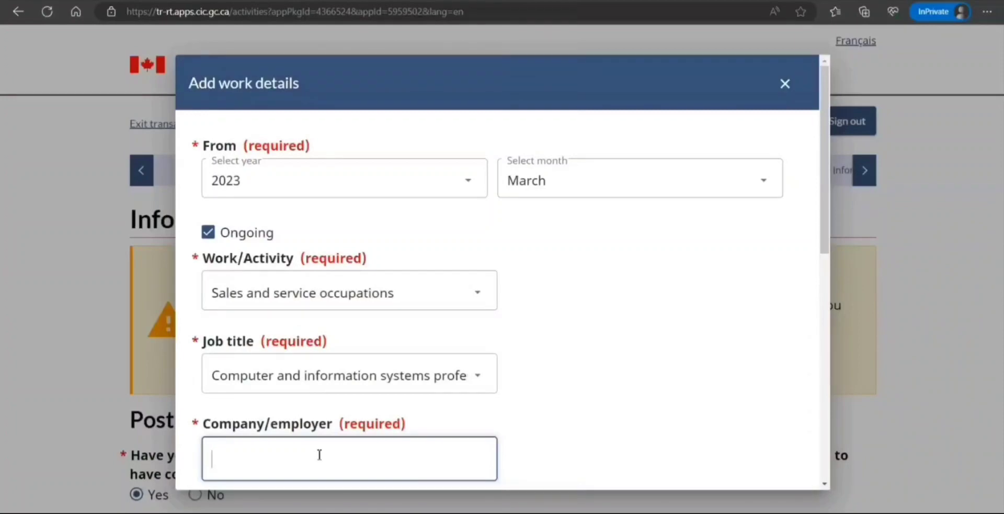
text(Indiano IT)
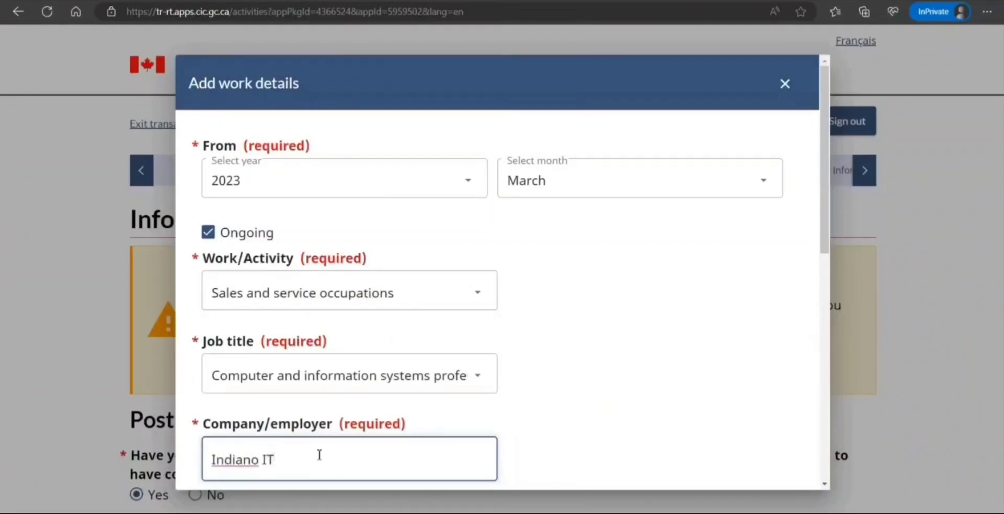
scroll(501, 402, down, 5)
click(339, 311)
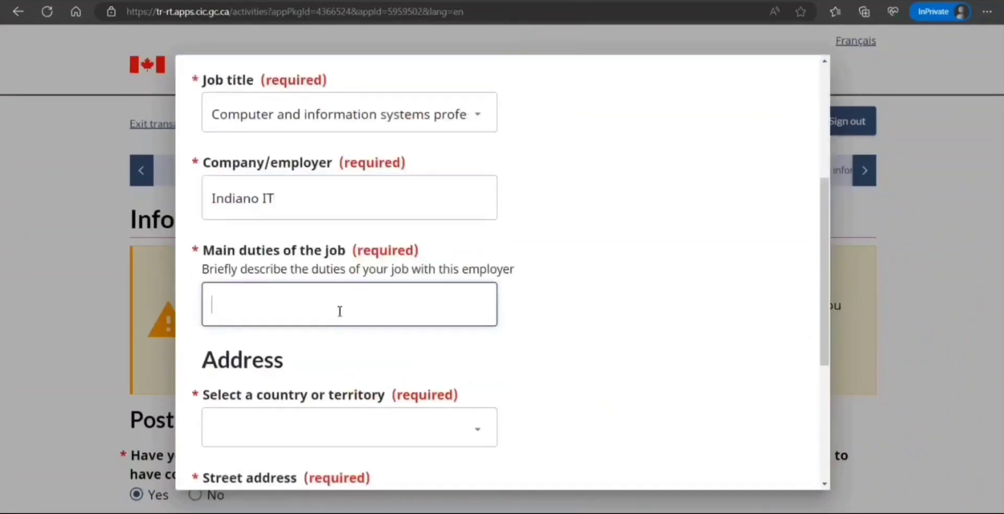
text(wqsq)
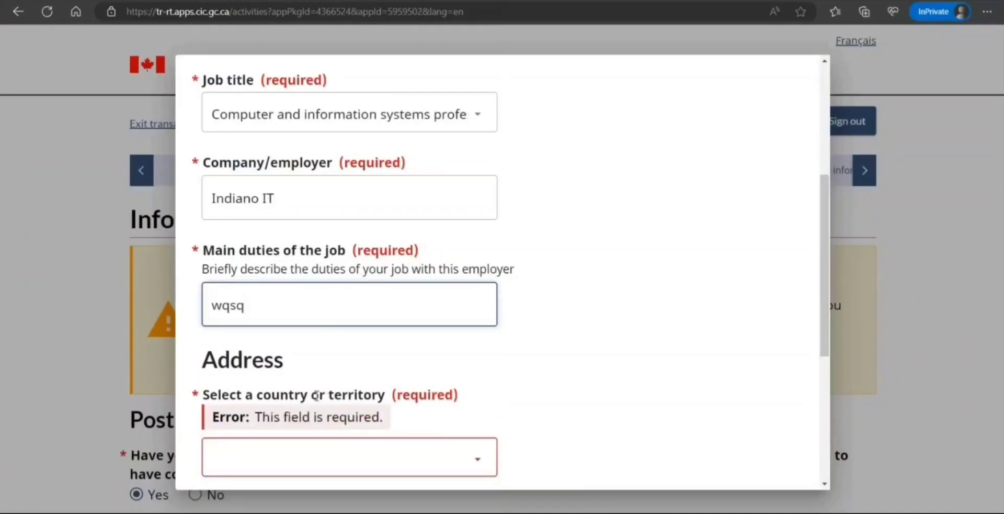
Set the employer country to United States of America and manually enter street number 33445 and street name.
scroll(316, 394, down, 3)
click(340, 343)
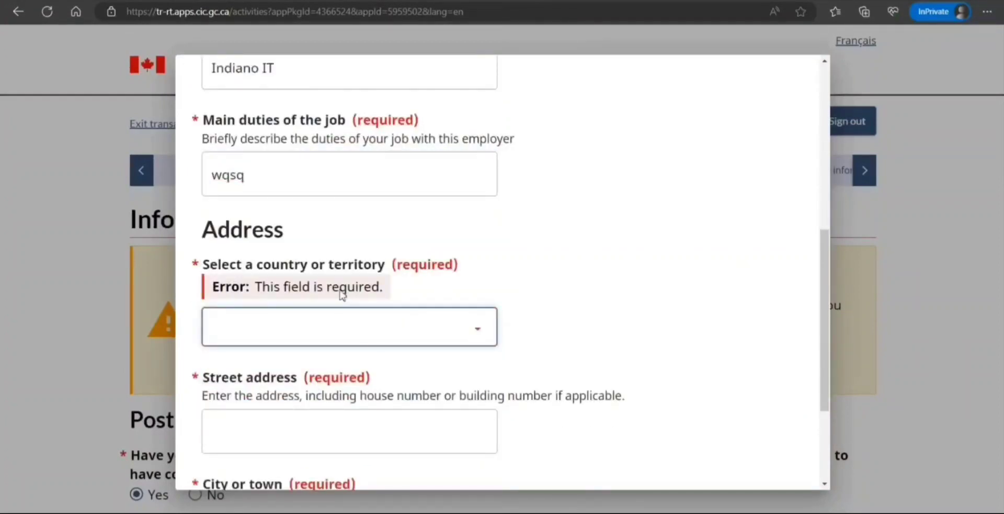
text(un)
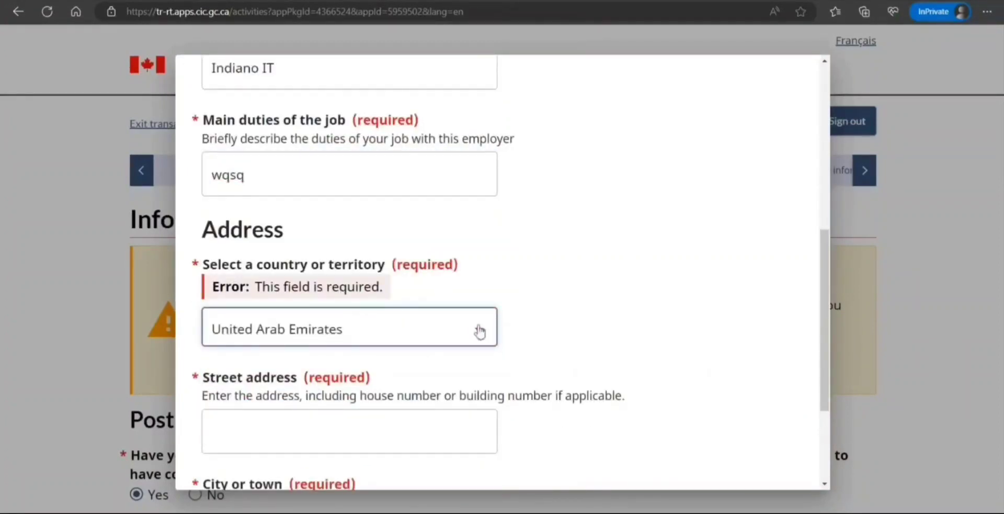
key(Down)
key(Down)
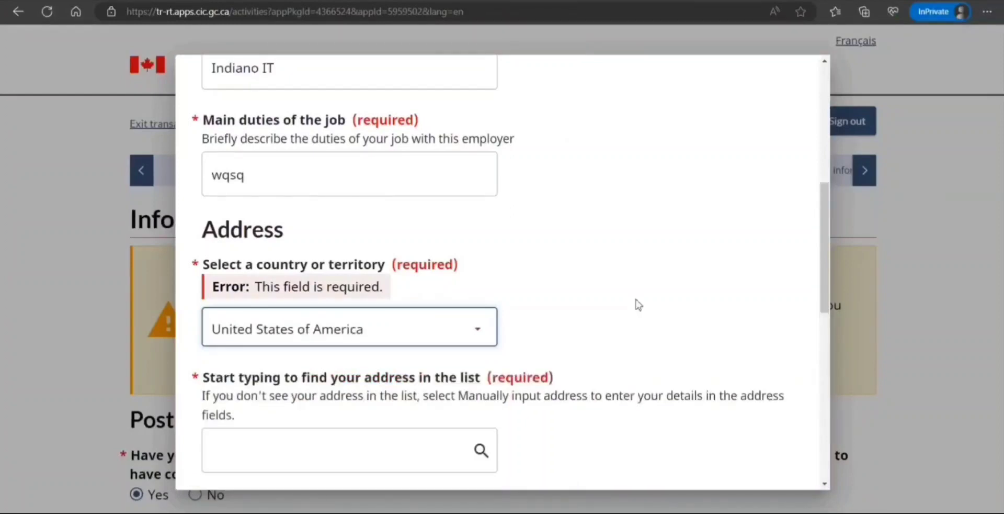
scroll(638, 304, down, 3)
click(214, 309)
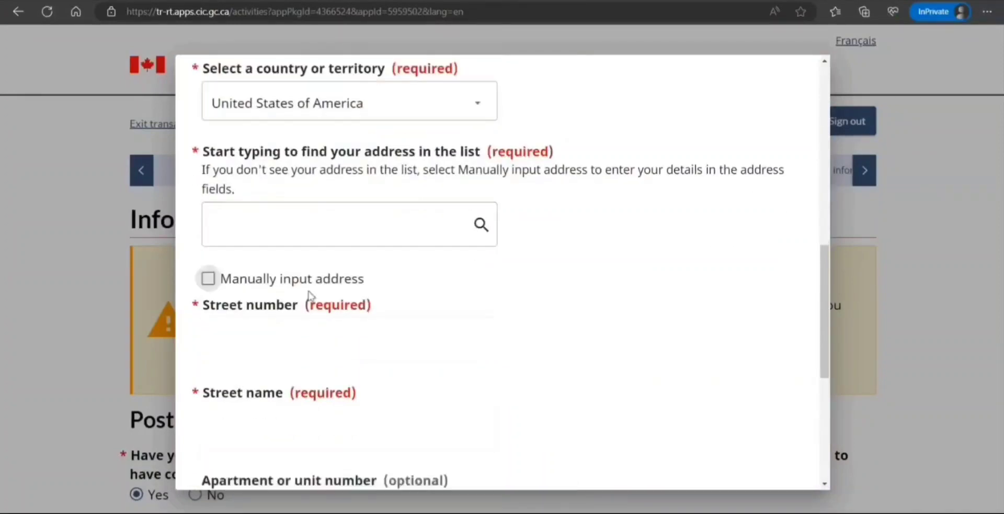
click(208, 281)
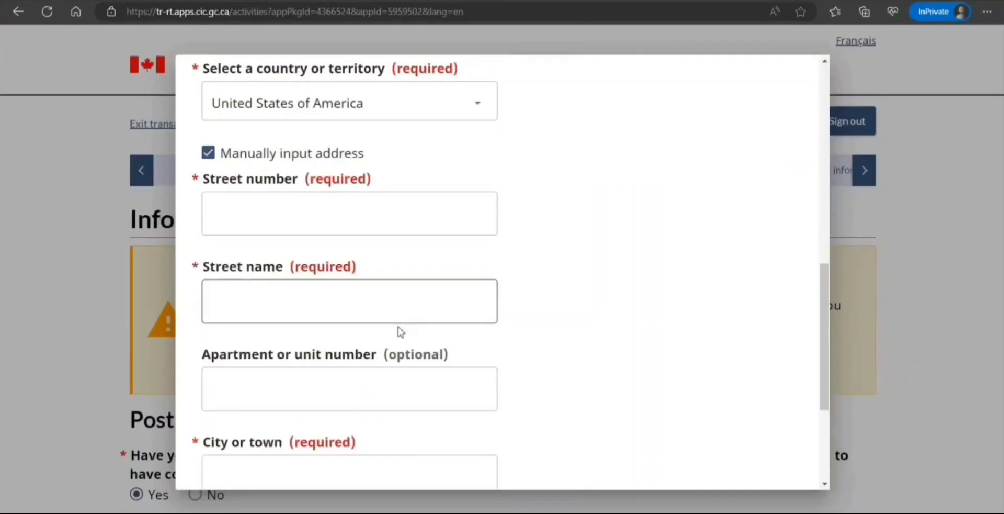
click(325, 204)
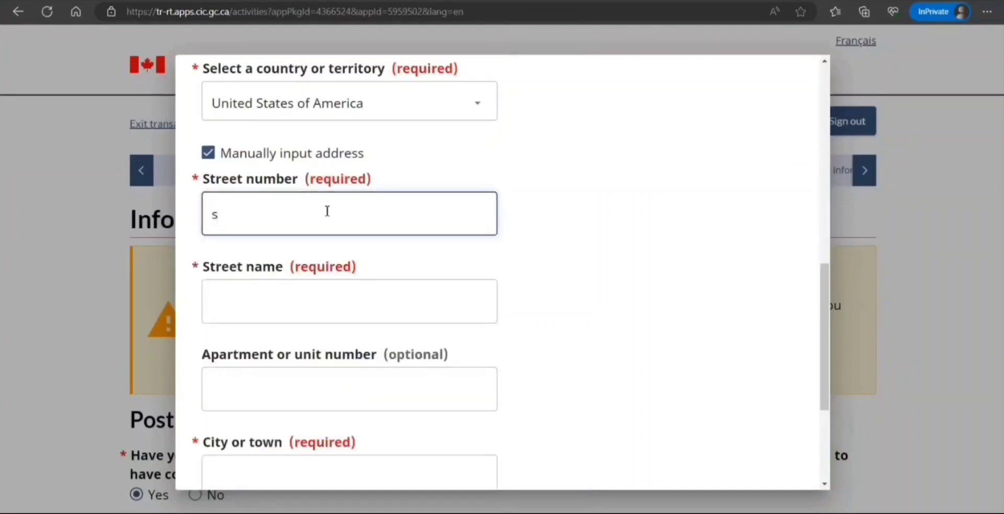
text(33445)
click(267, 303)
text(sxsxds)
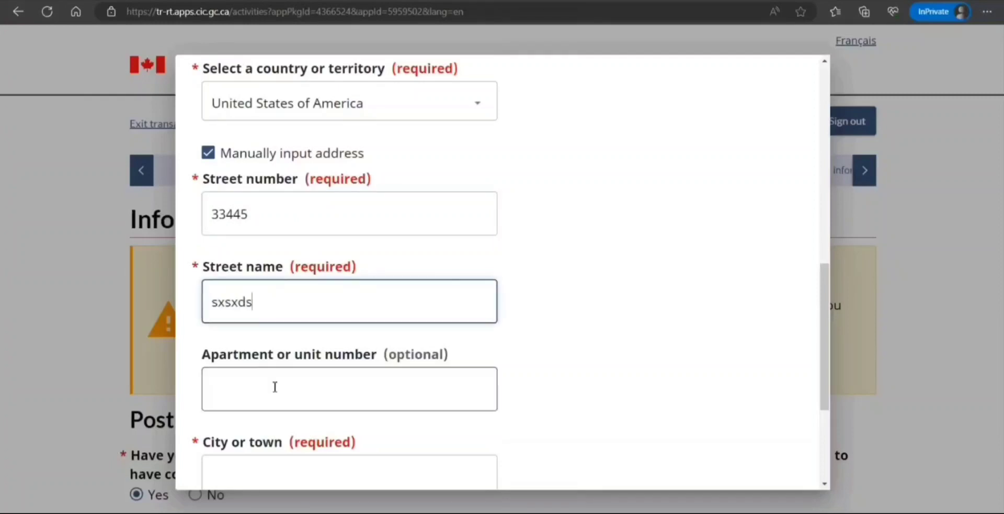
Enter city Indiana, choose state Kentucky, and save the work entry.
scroll(265, 349, down, 3)
click(283, 281)
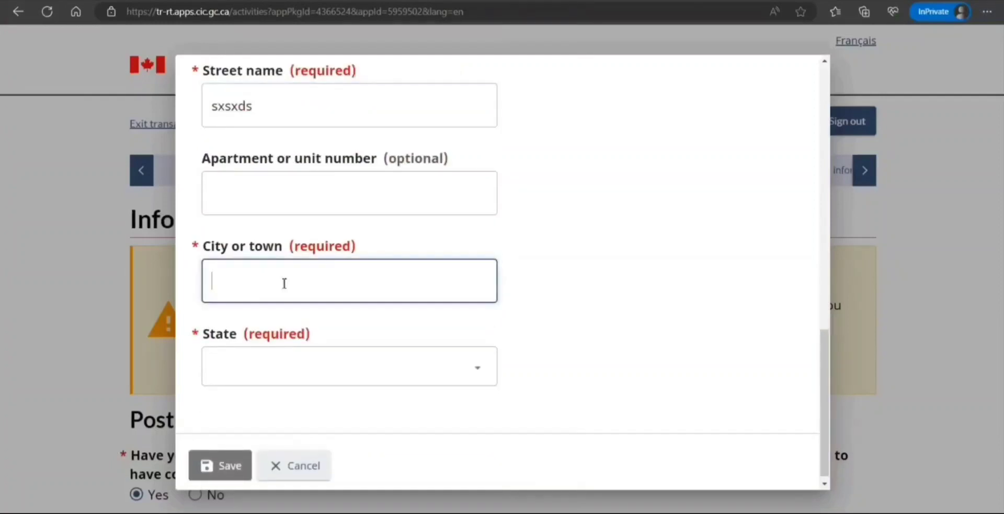
text(Indisn)
key(BackSpace)
key(BackSpace)
text(a)
scroll(283, 291, down, 1)
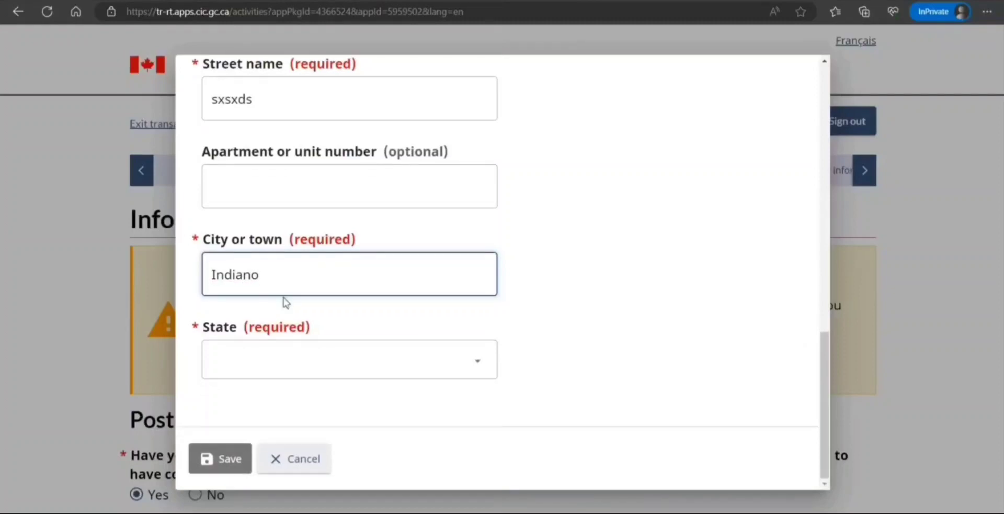
click(287, 356)
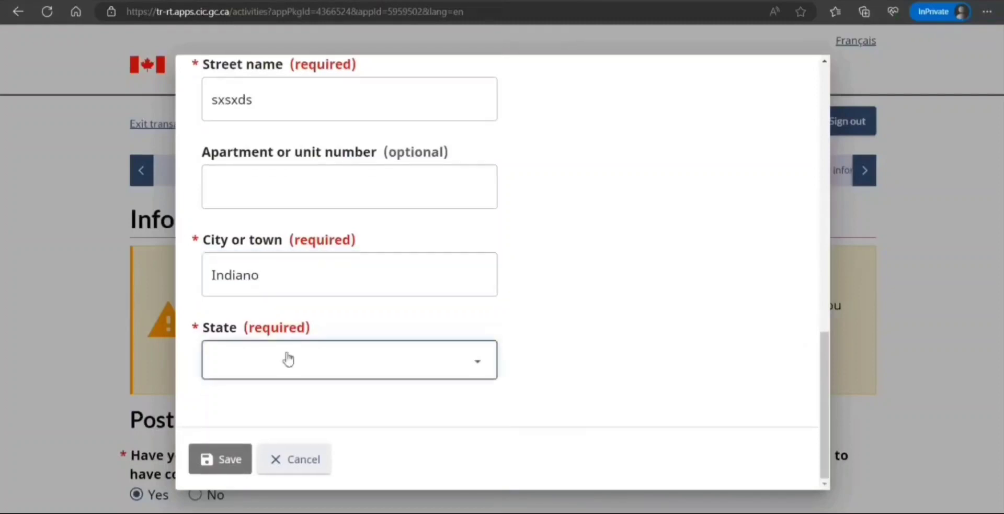
click(286, 313)
scroll(279, 393, up, 1)
scroll(239, 447, down, 1)
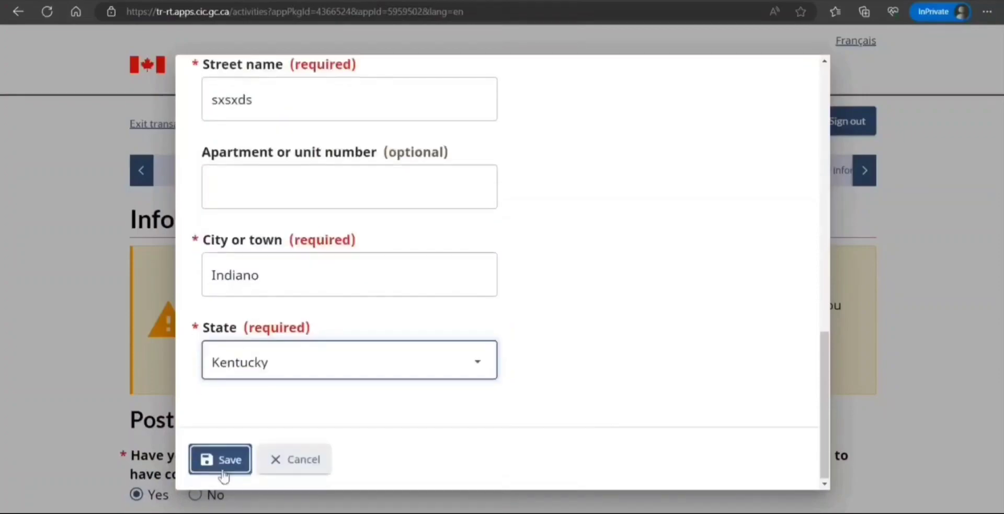
click(222, 474)
scroll(238, 359, down, 4)
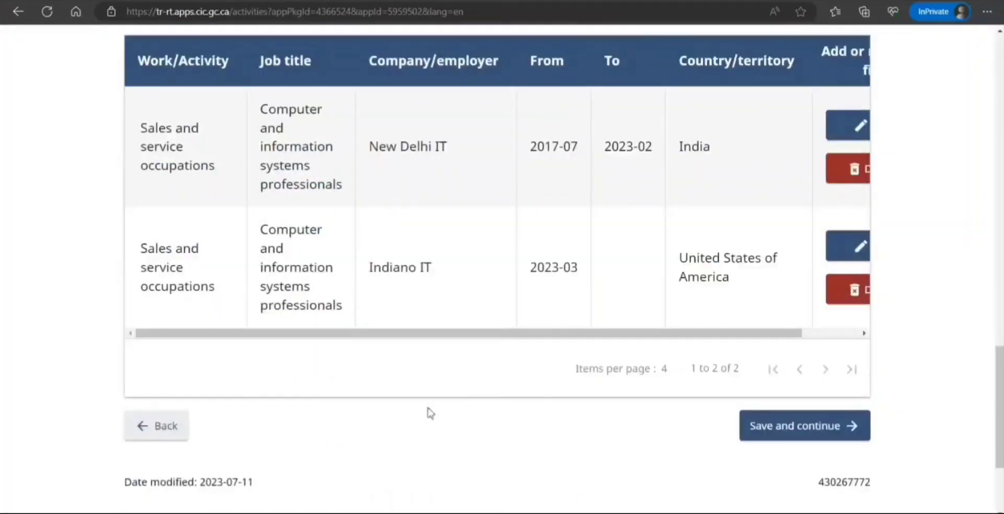
Save the activities page and answer No to travelling abroad in the past 5 years.
click(806, 436)
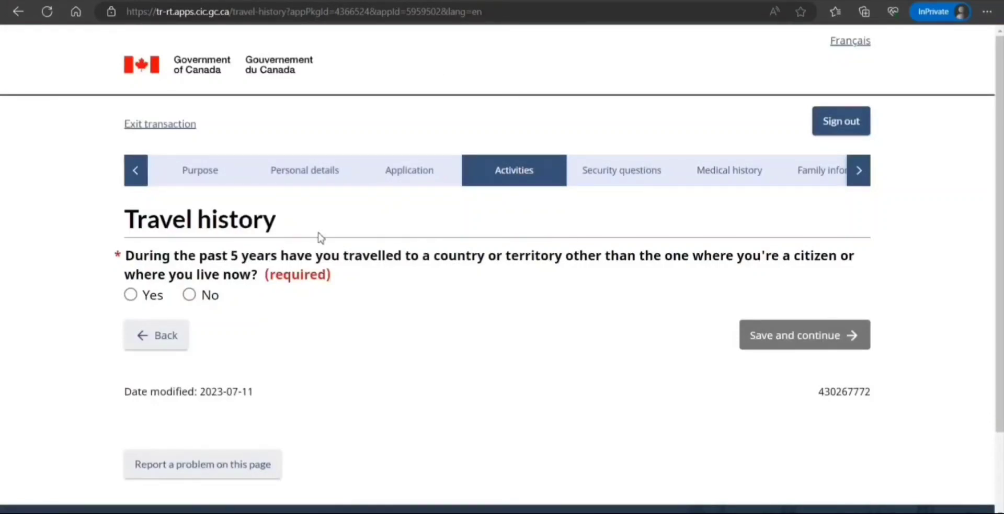
click(189, 295)
click(745, 342)
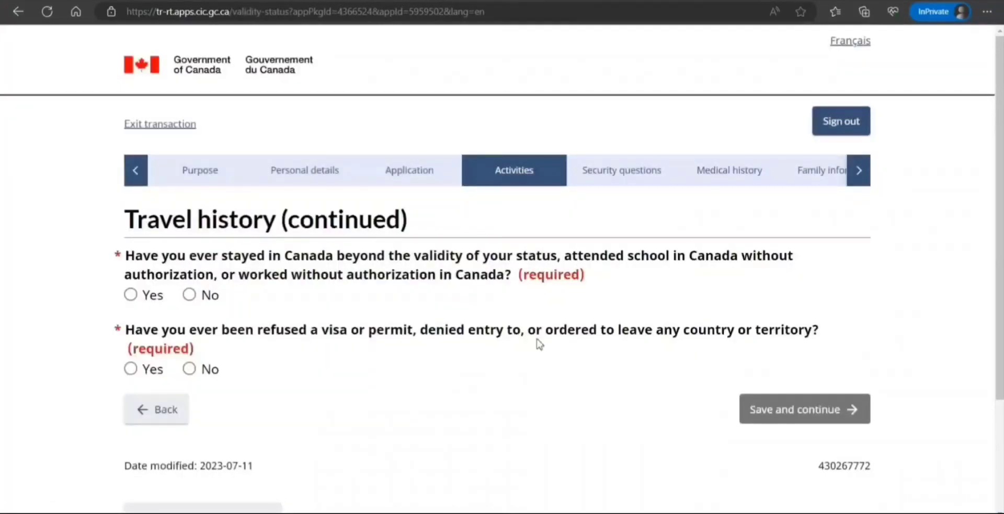
Answer No to overstaying in Canada and to any past visa refusal, then continue.
click(189, 294)
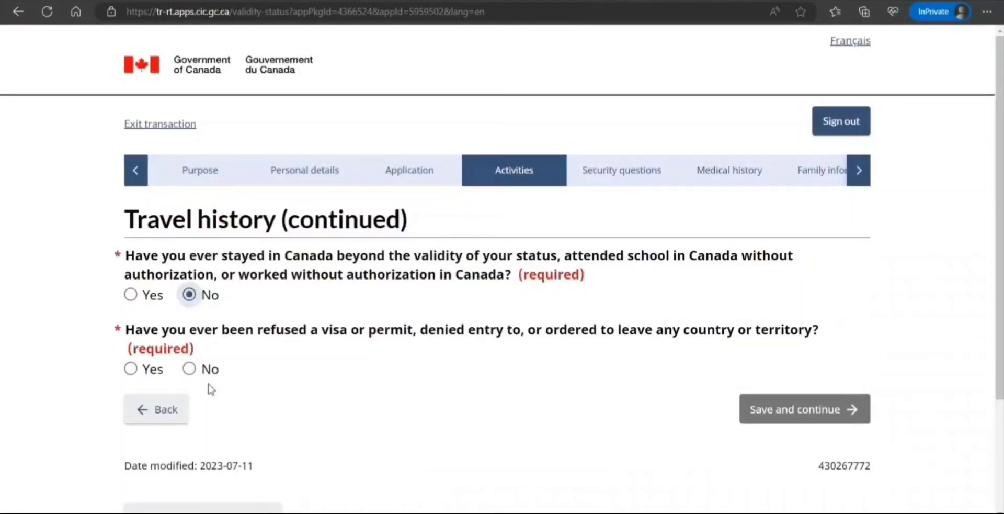
click(189, 368)
click(798, 412)
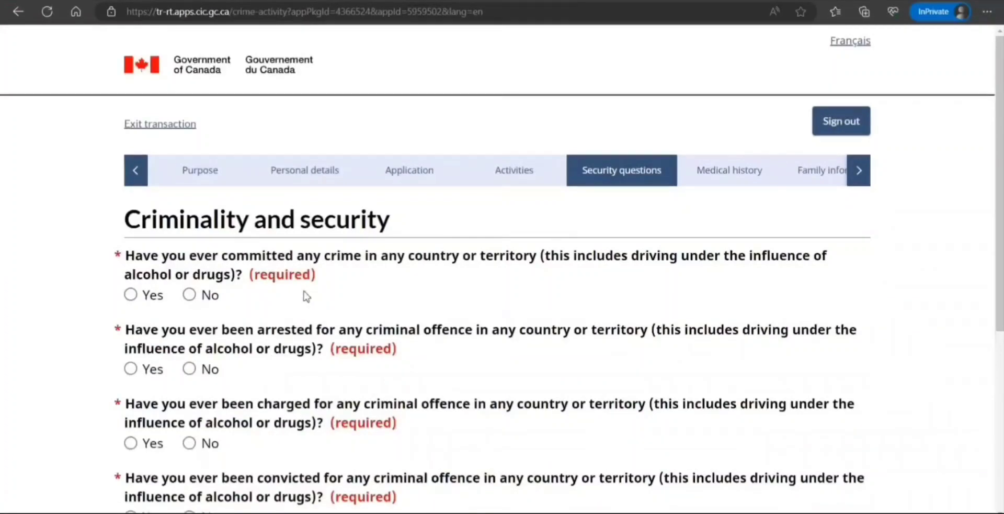
Answer No to the crime, arrest, charge and conviction questions and save.
click(191, 294)
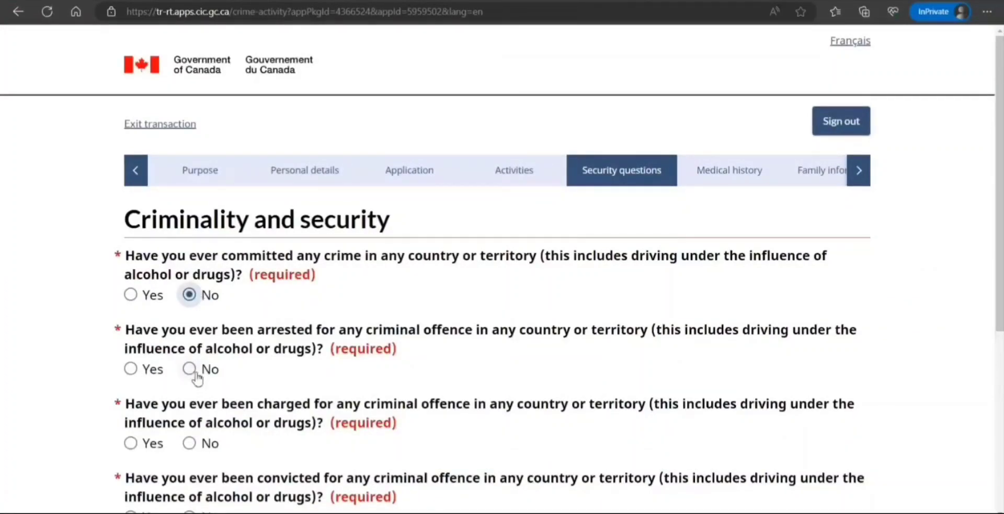
click(191, 369)
click(190, 444)
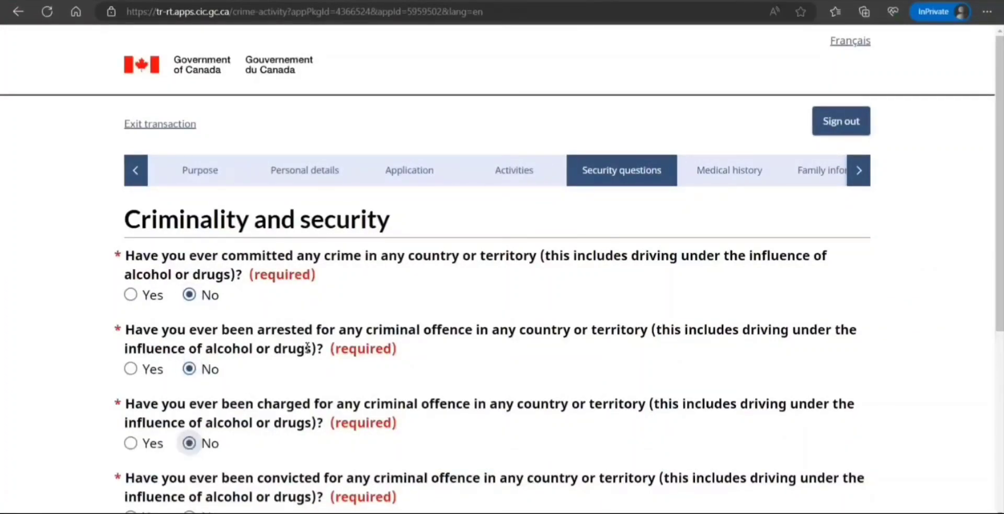
scroll(308, 346, down, 3)
click(191, 369)
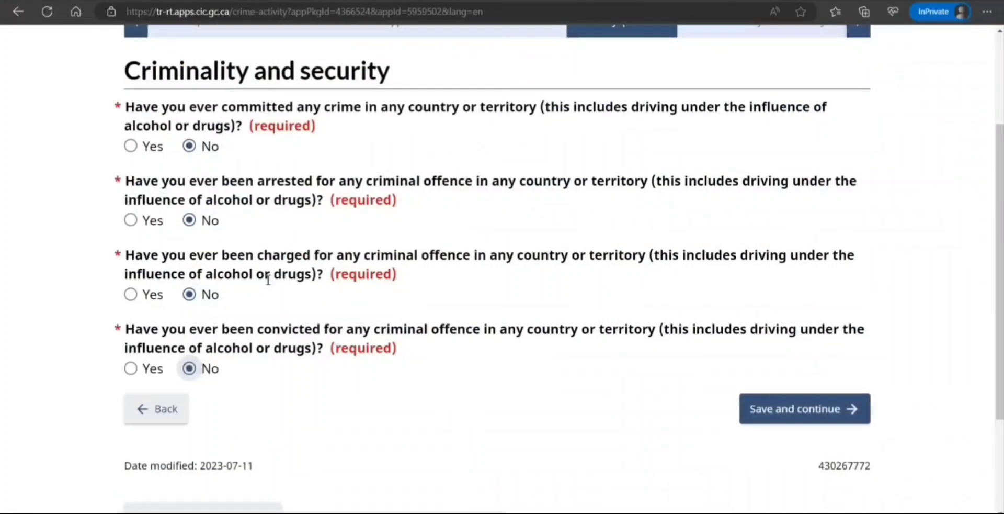
click(761, 421)
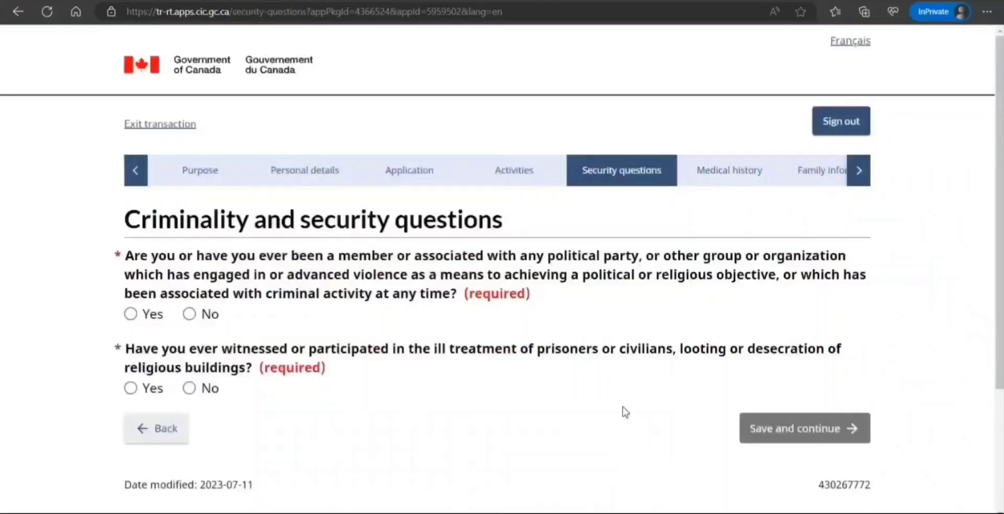
Answer No to political group membership and ill-treatment of prisoners, then continue.
click(189, 314)
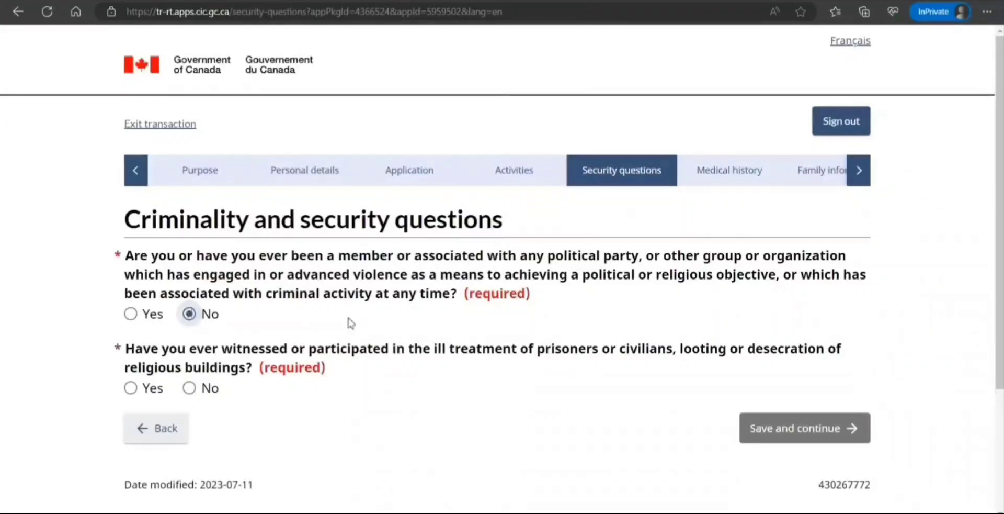
click(189, 387)
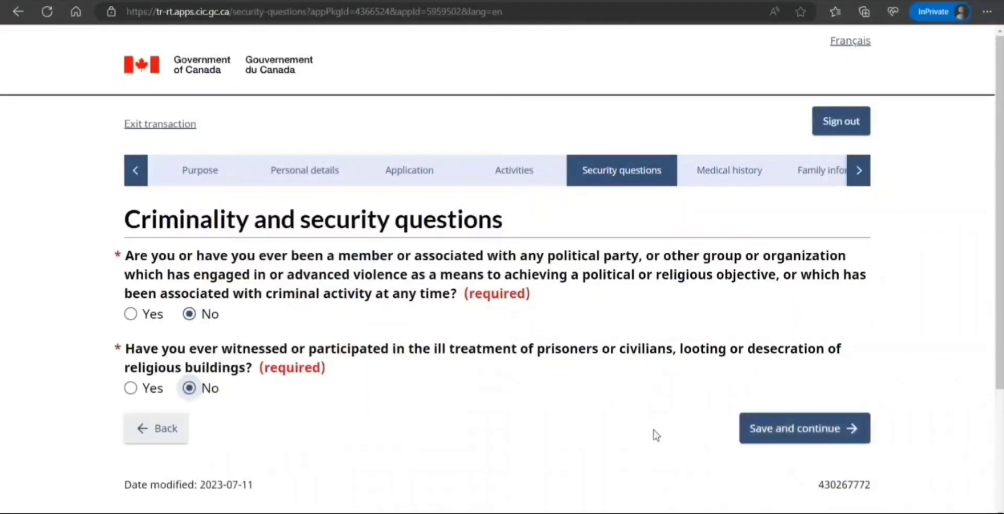
click(803, 441)
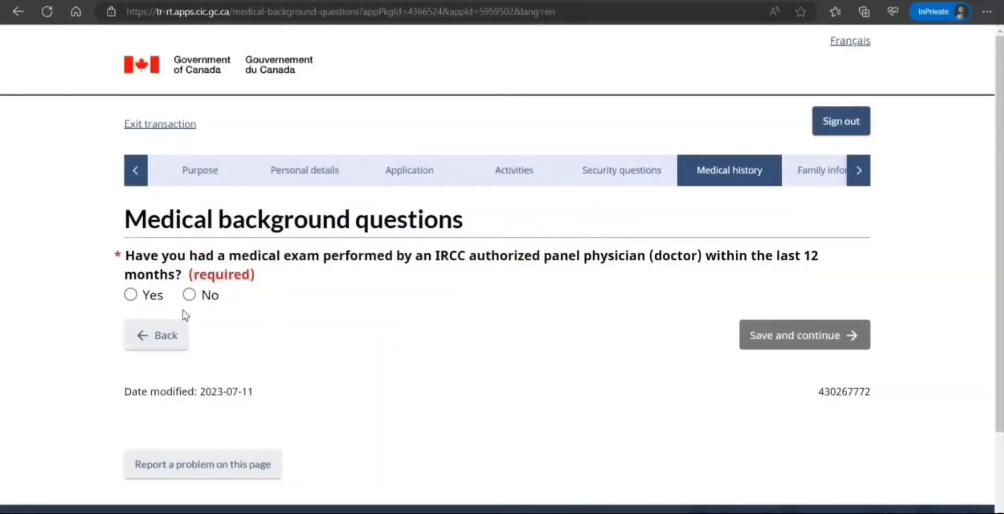
Answer No to the recent medical exam and both tuberculosis questions, saving each page.
click(189, 294)
click(769, 343)
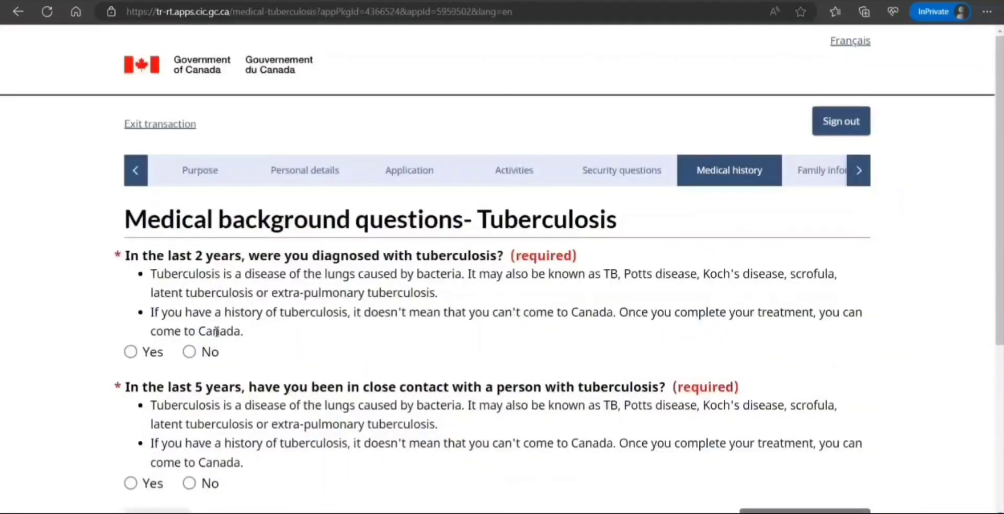
click(190, 351)
click(190, 483)
scroll(417, 370, down, 5)
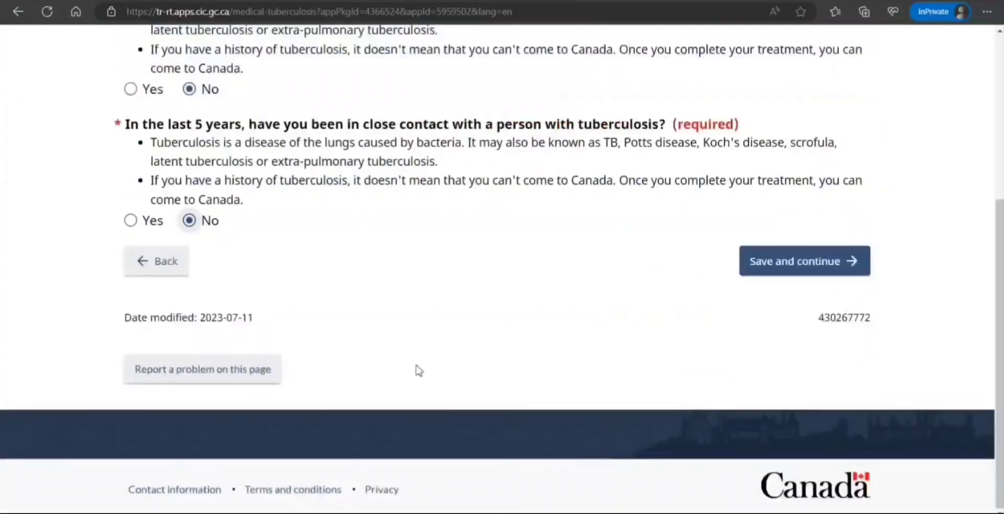
click(784, 261)
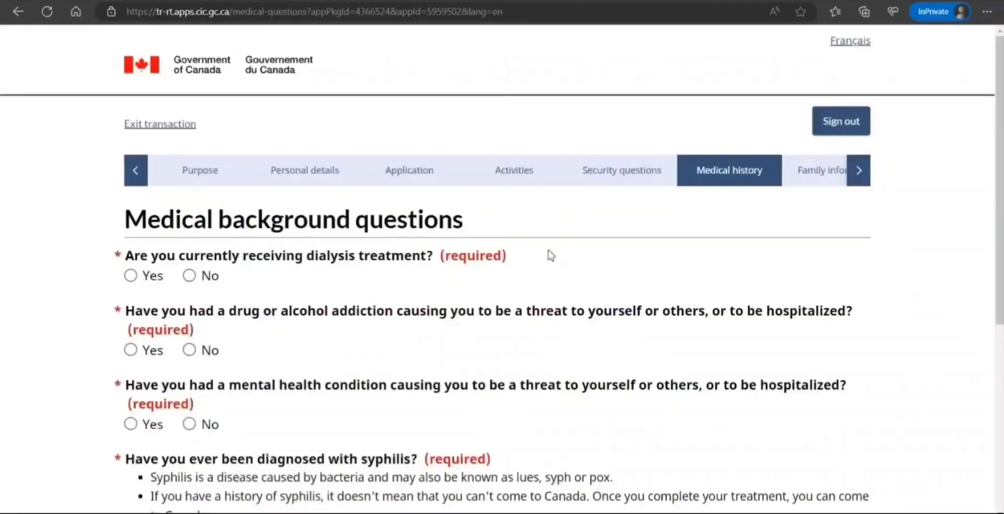
Answer No to the dialysis, addiction, mental health and syphilis questions, then continue.
scroll(473, 255, down, 1)
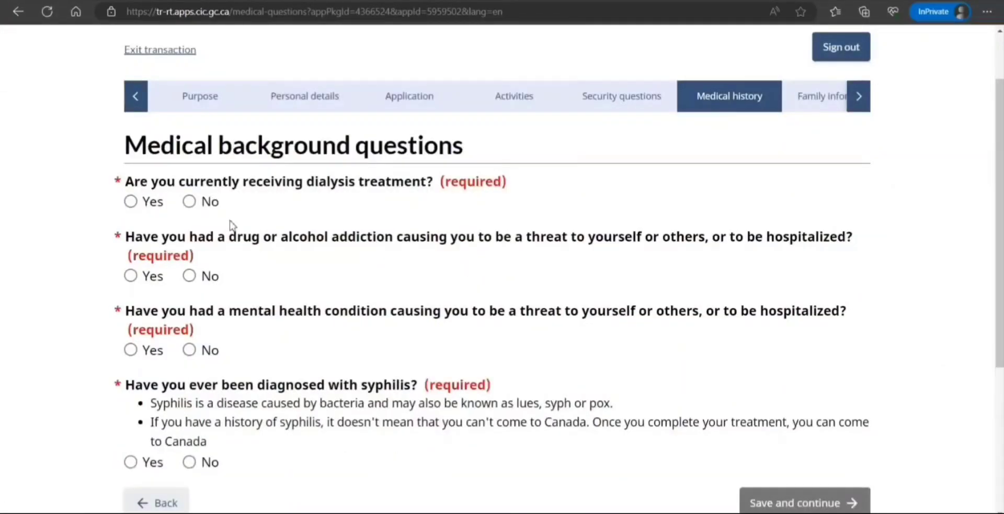
click(190, 203)
click(190, 277)
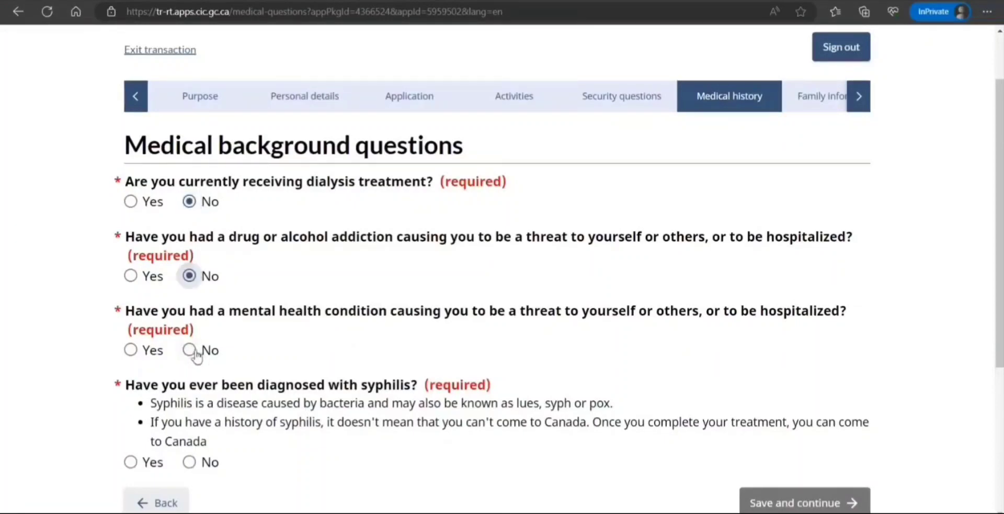
click(189, 351)
click(189, 462)
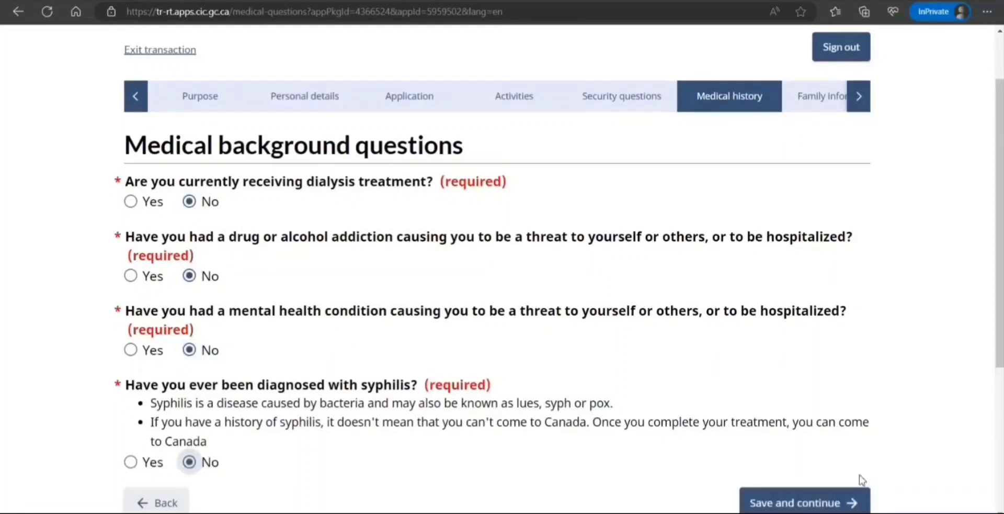
click(850, 500)
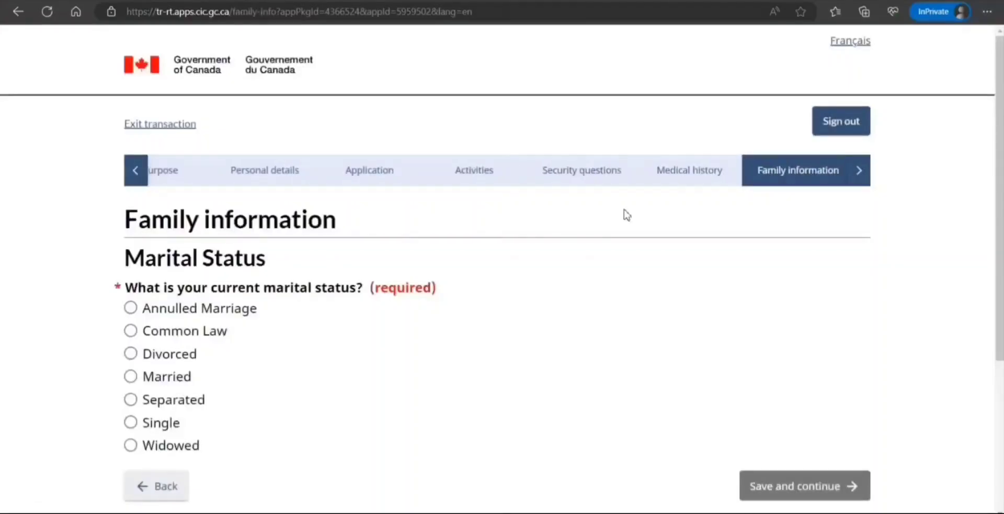
Set marital status to Single and save.
click(868, 172)
click(866, 172)
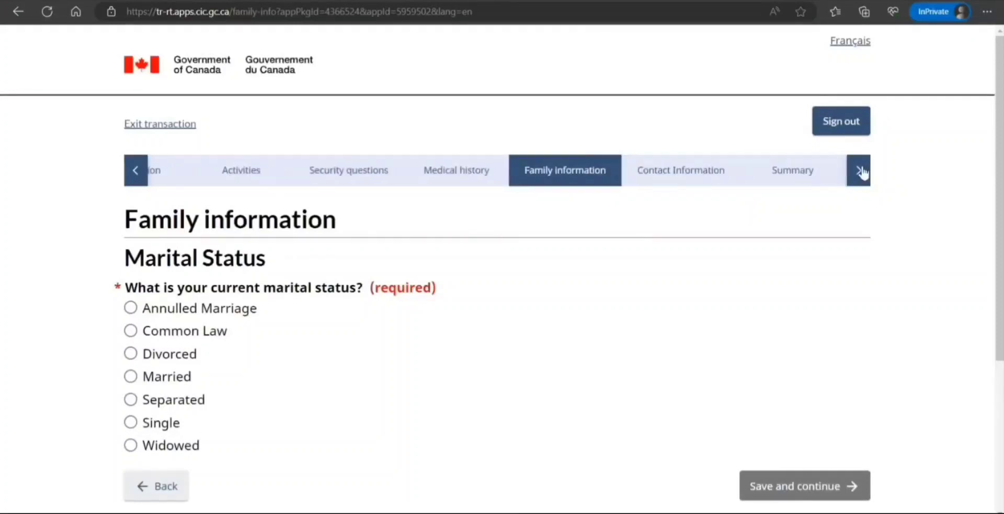
click(865, 172)
click(863, 172)
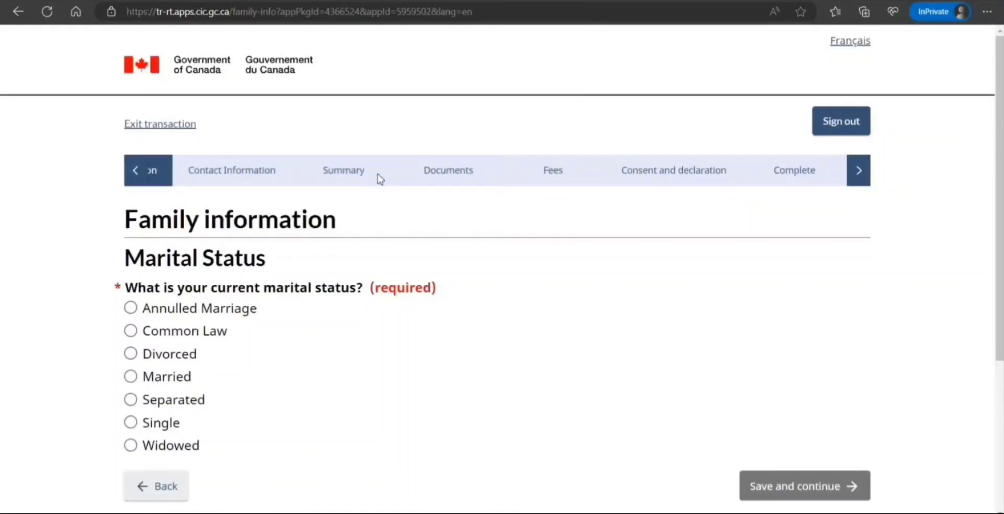
click(136, 175)
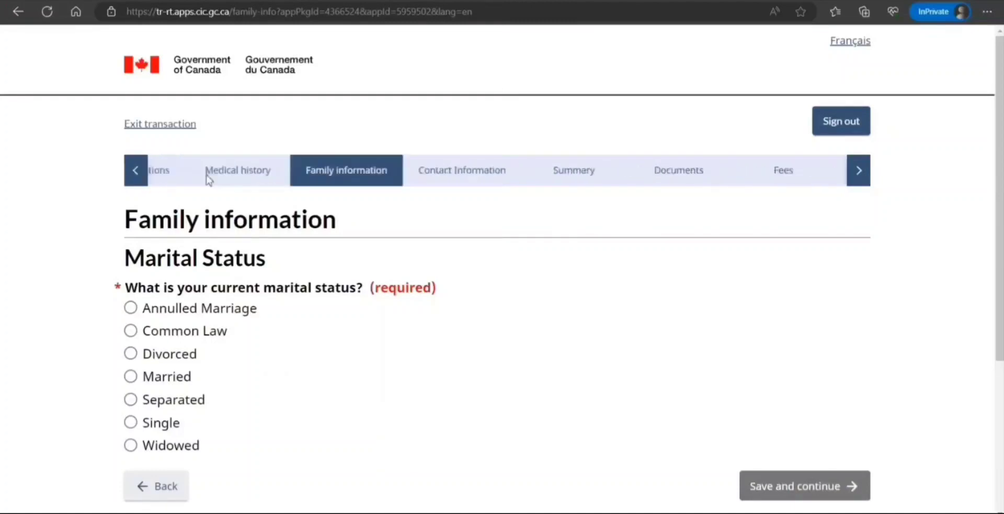
click(130, 421)
scroll(576, 402, down, 4)
click(769, 277)
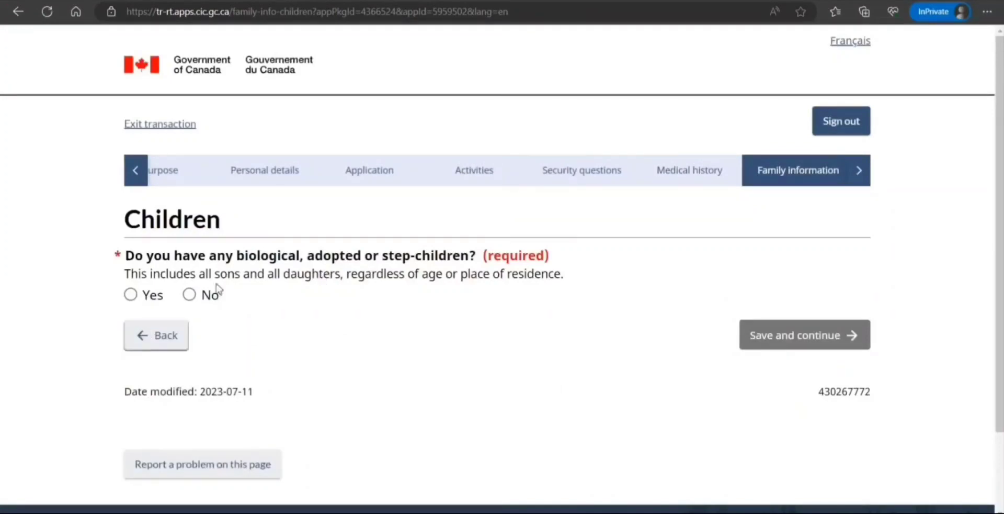
Declare no children, acknowledge the notice, and continue to the parents page.
click(192, 295)
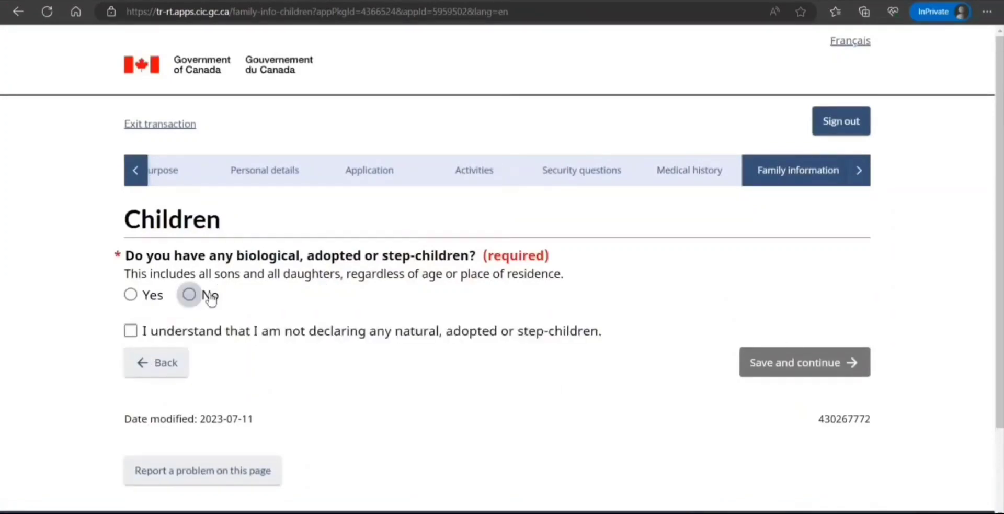
click(156, 335)
click(757, 369)
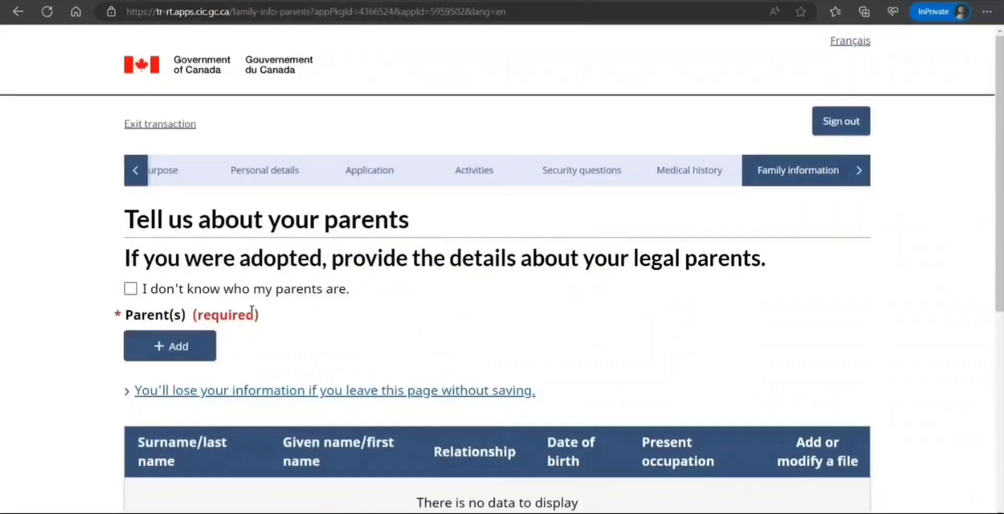
Leave 'I don't know who my parents are' unticked and start a new entry under Parent(s).
click(130, 289)
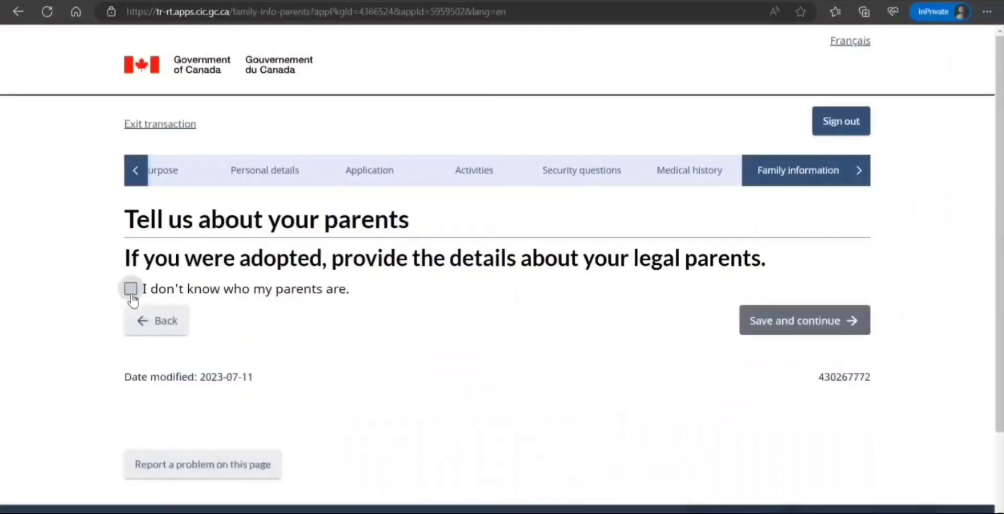
click(131, 291)
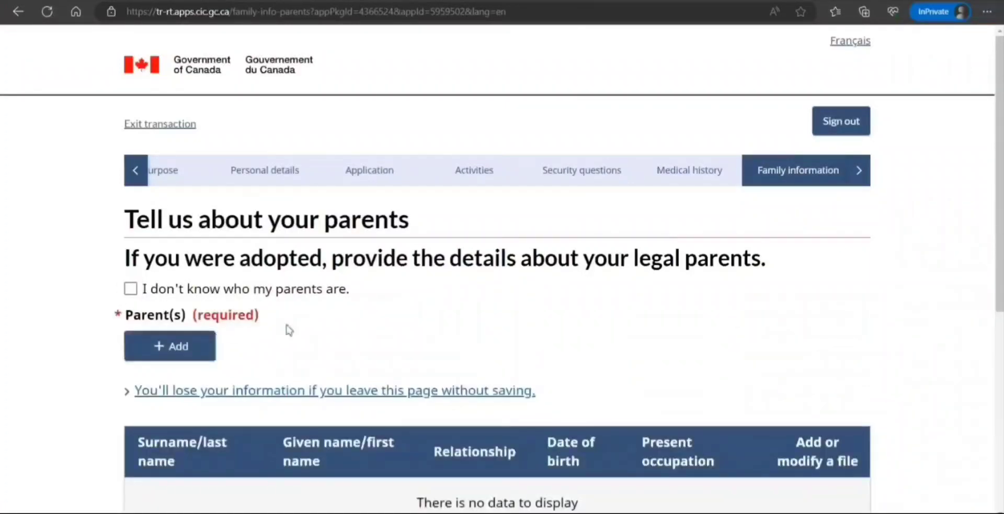
scroll(287, 328, down, 3)
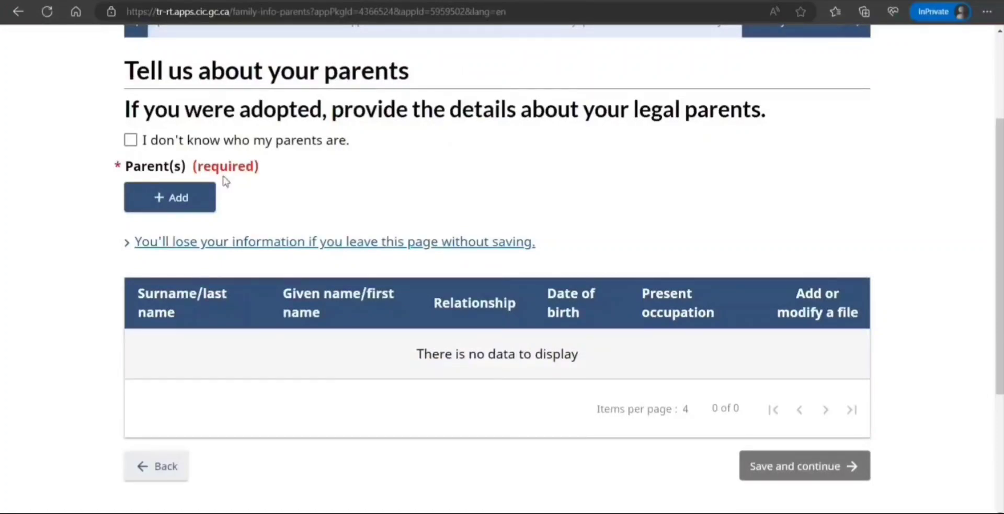
click(172, 203)
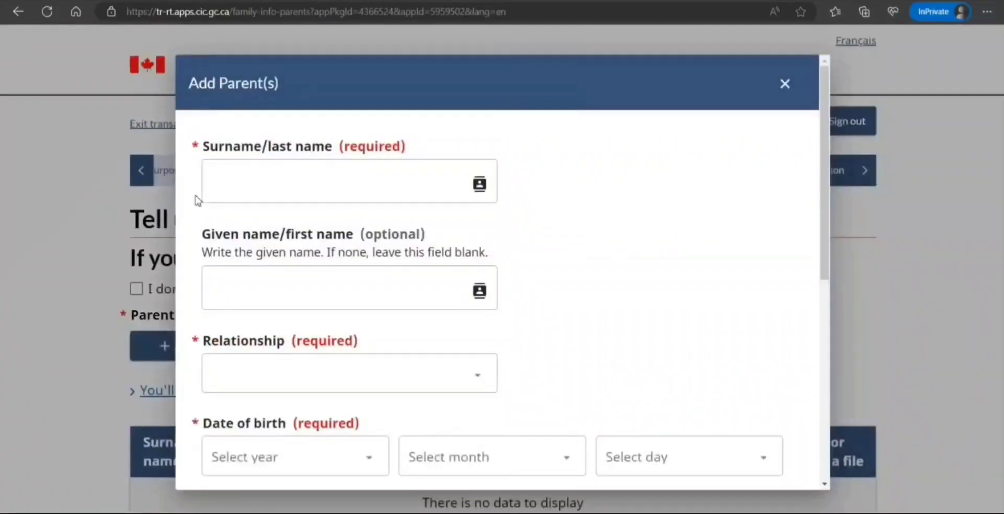
Enter the parent's surname and given name, set relationship to Father, and mark them deceased.
click(332, 186)
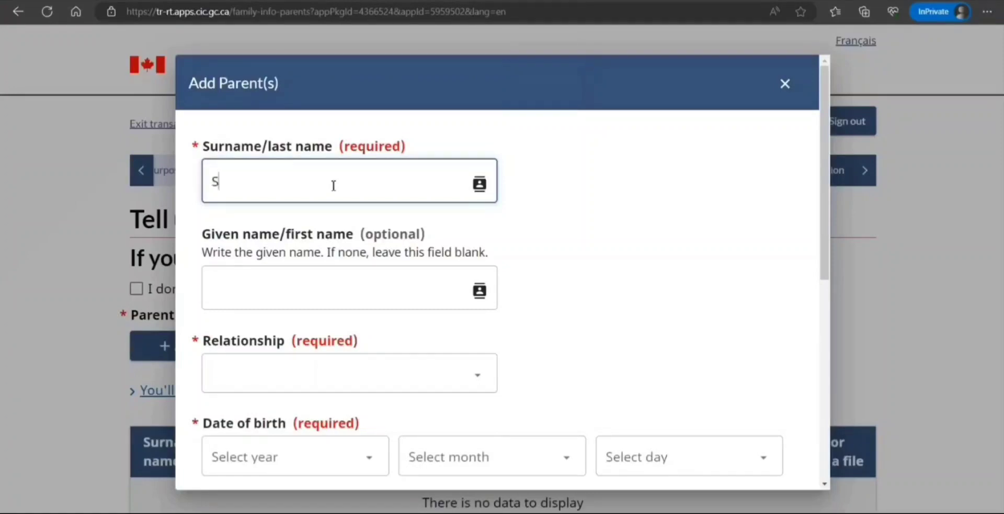
key(Tab)
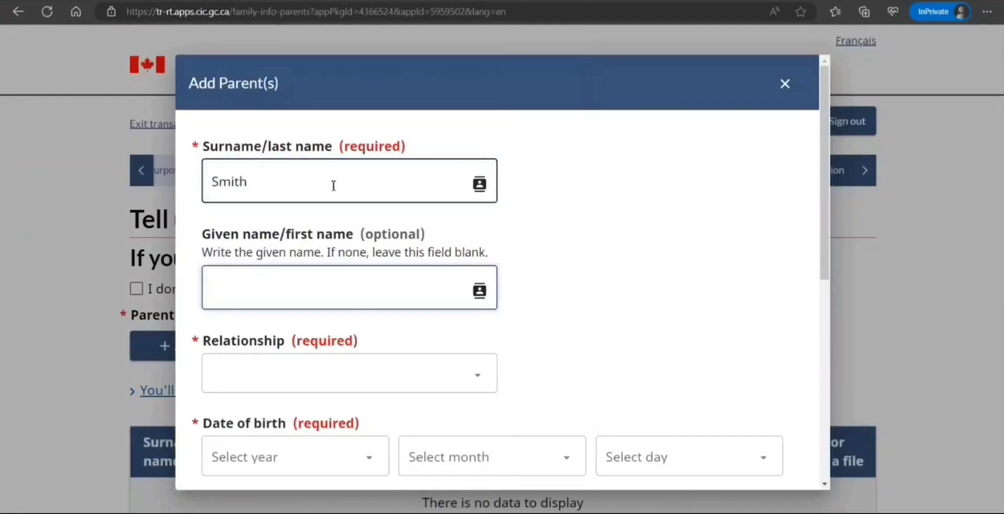
text(Peter)
click(315, 371)
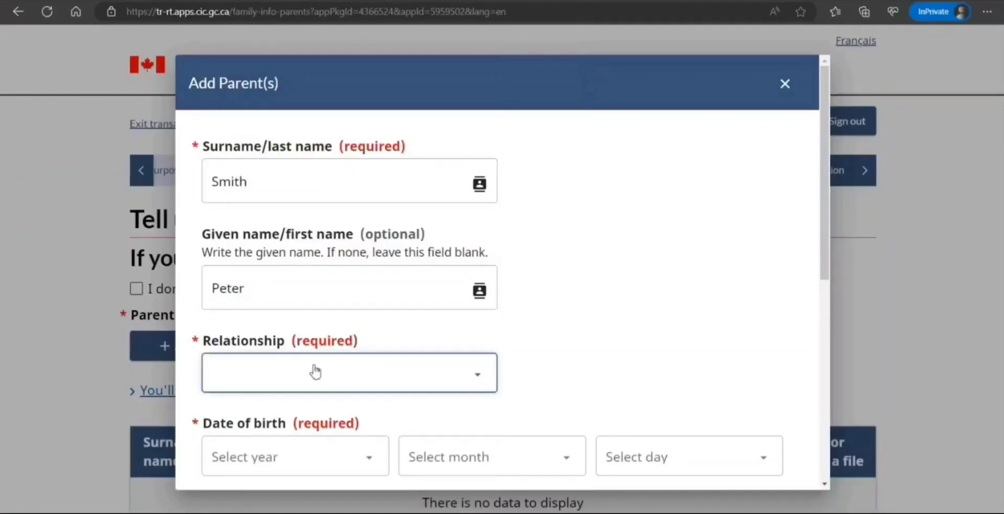
click(245, 413)
scroll(516, 337, down, 5)
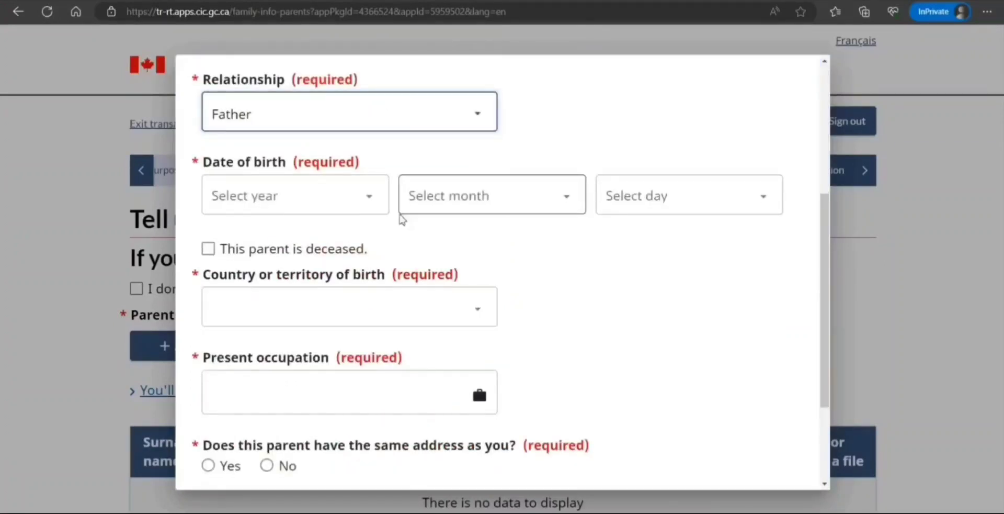
click(209, 252)
click(358, 209)
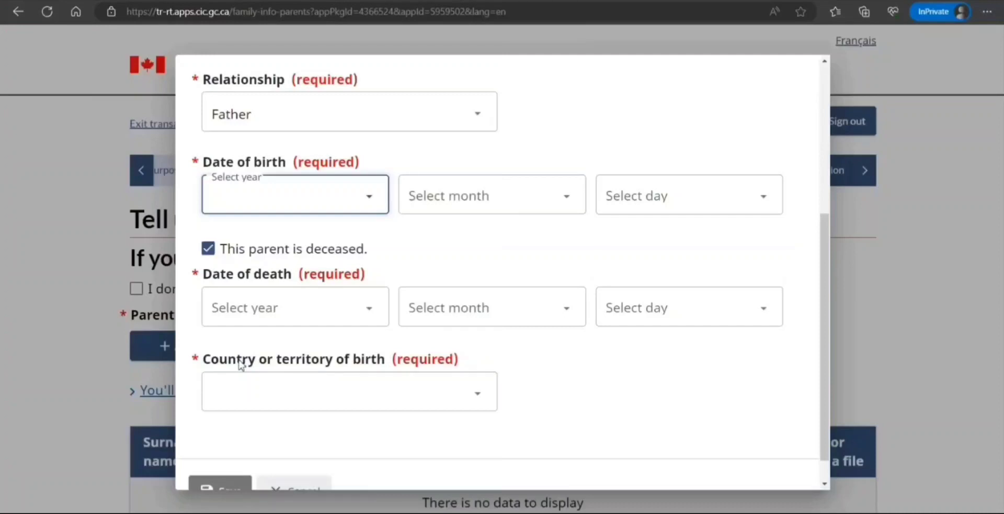
Set the father's birth year to 1962 and his day of death to 15.
click(233, 402)
click(436, 314)
click(490, 223)
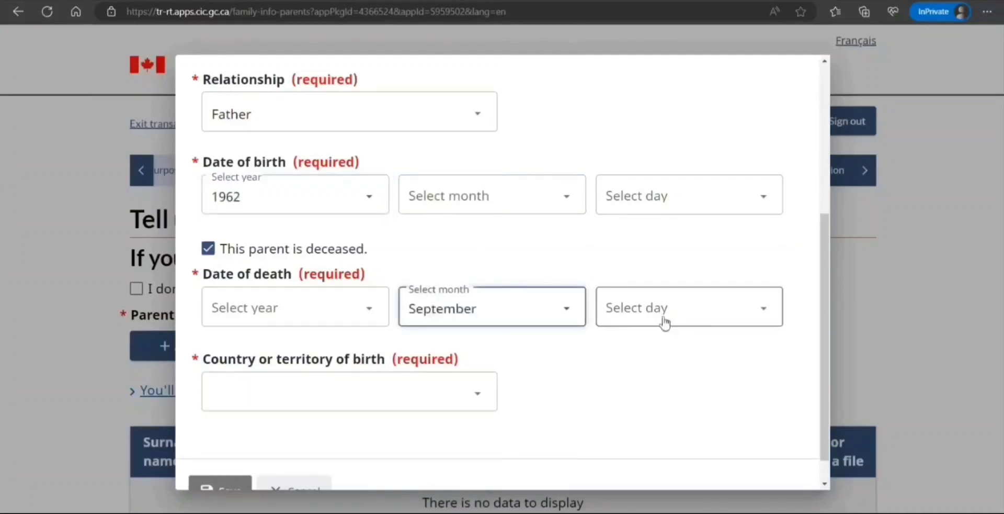
click(663, 315)
click(654, 282)
click(653, 338)
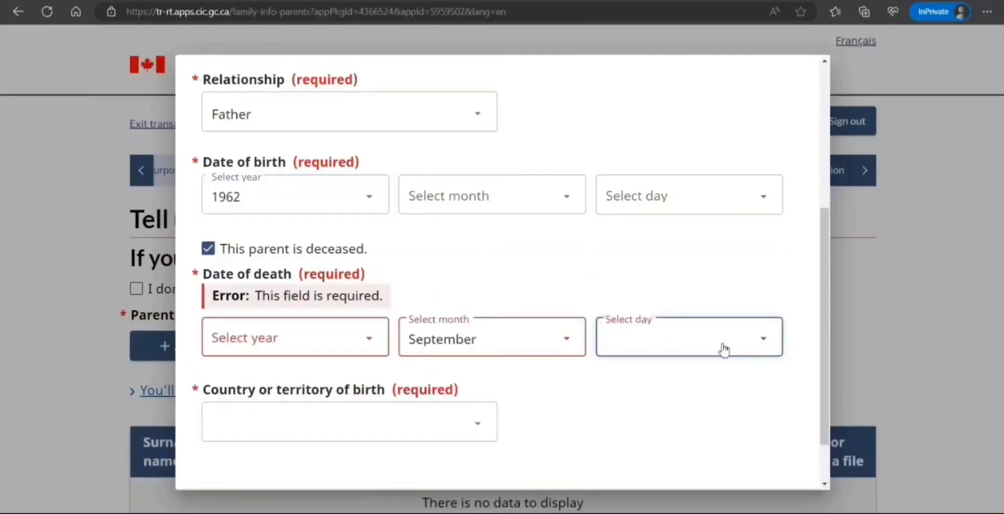
click(581, 368)
click(336, 337)
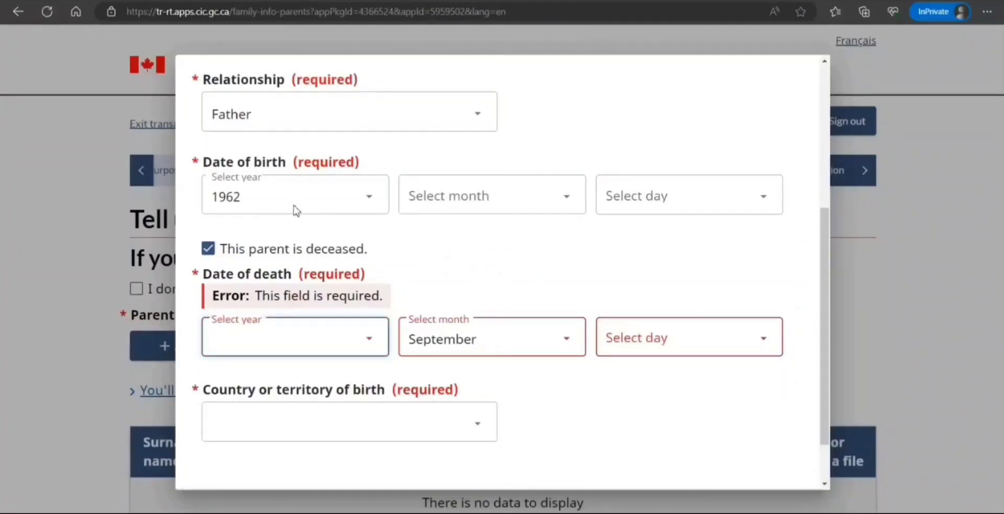
click(257, 256)
click(706, 349)
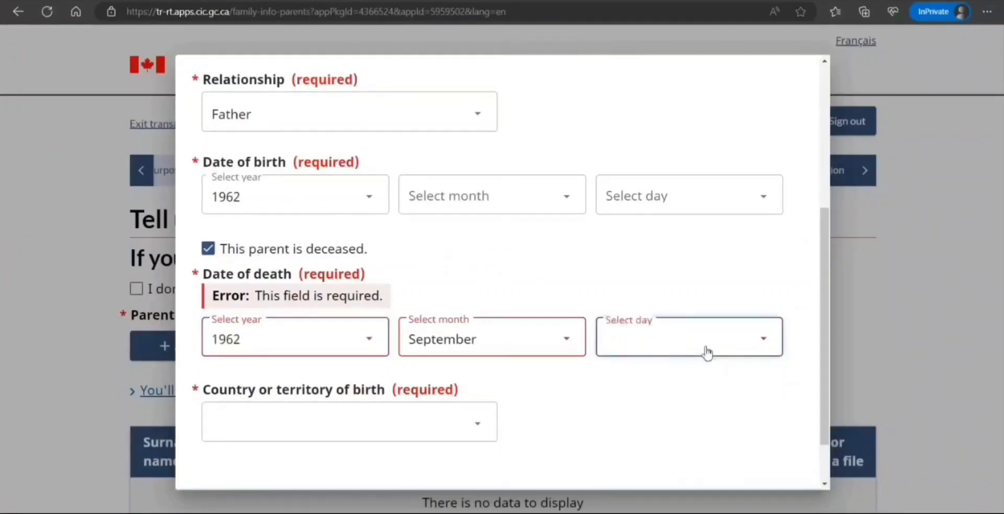
click(675, 264)
Enter India as the father's country of birth.
click(424, 395)
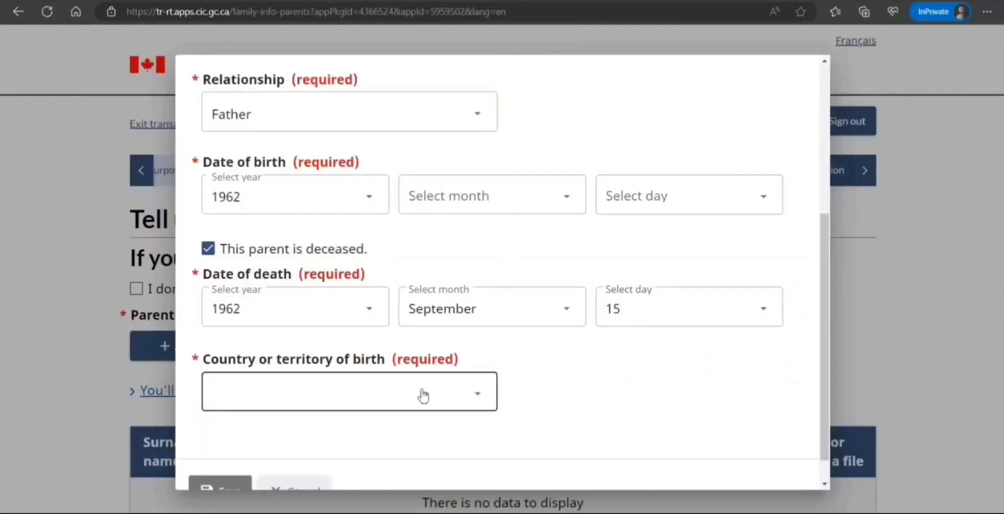
text(India)
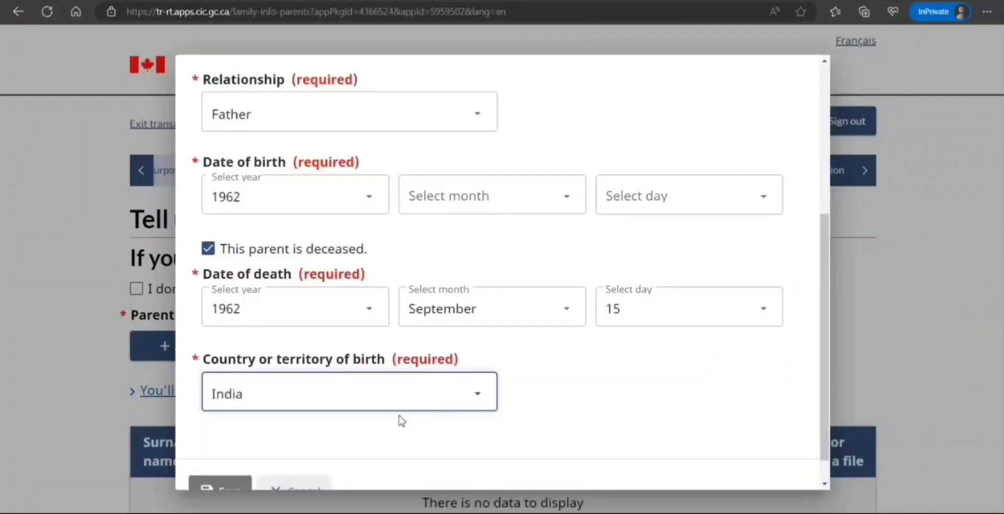
click(385, 446)
scroll(350, 433, down, 1)
scroll(350, 433, up, 5)
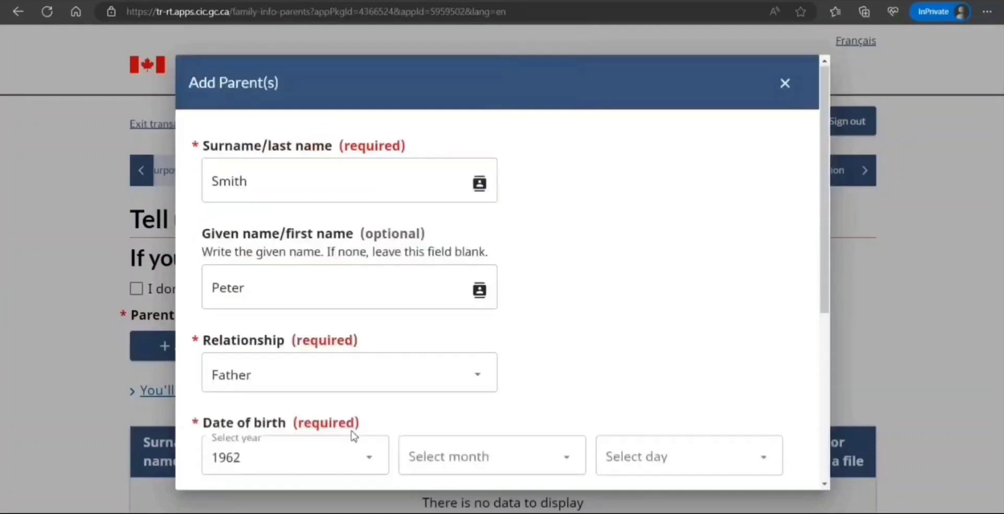
scroll(257, 441, down, 5)
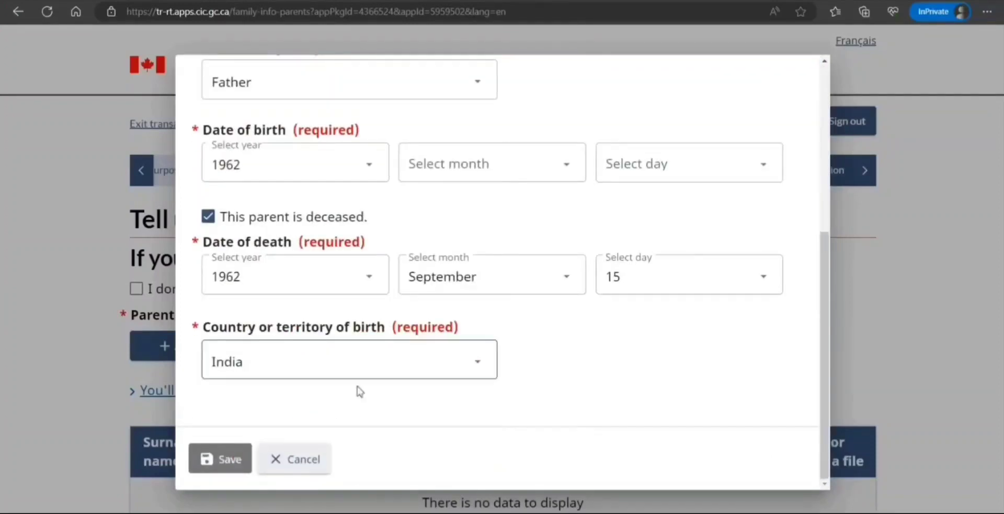
scroll(335, 272, up, 2)
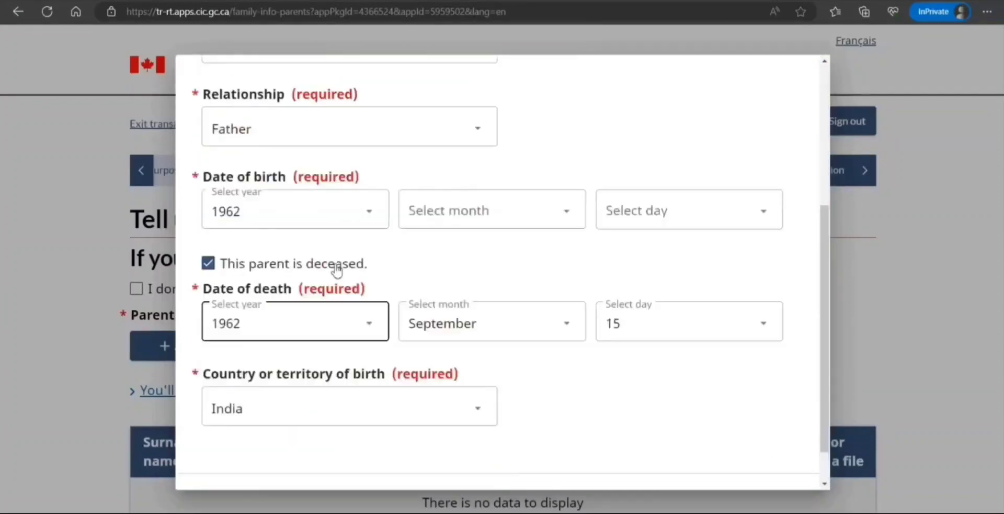
Set birth to 4 January, correct death to November 2016, and save the father's entry.
click(500, 232)
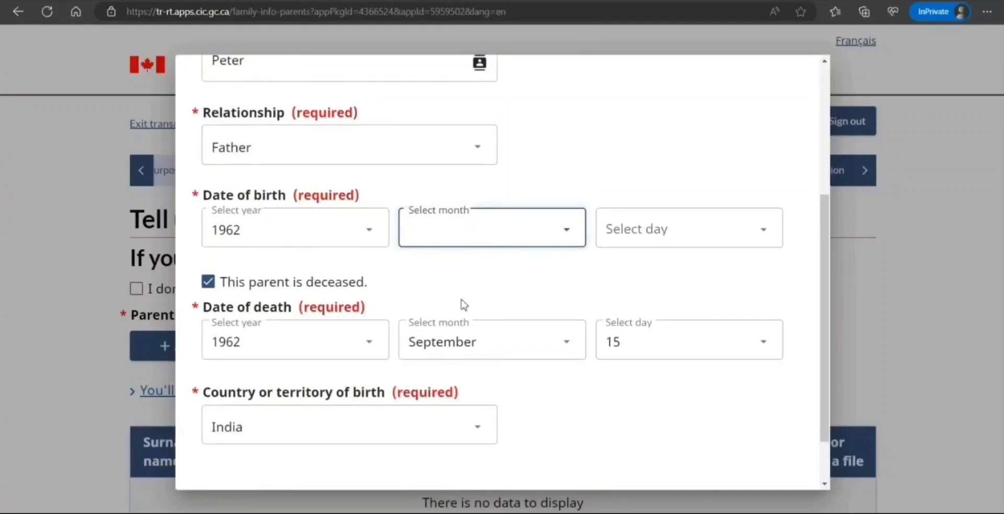
key(Down)
click(660, 232)
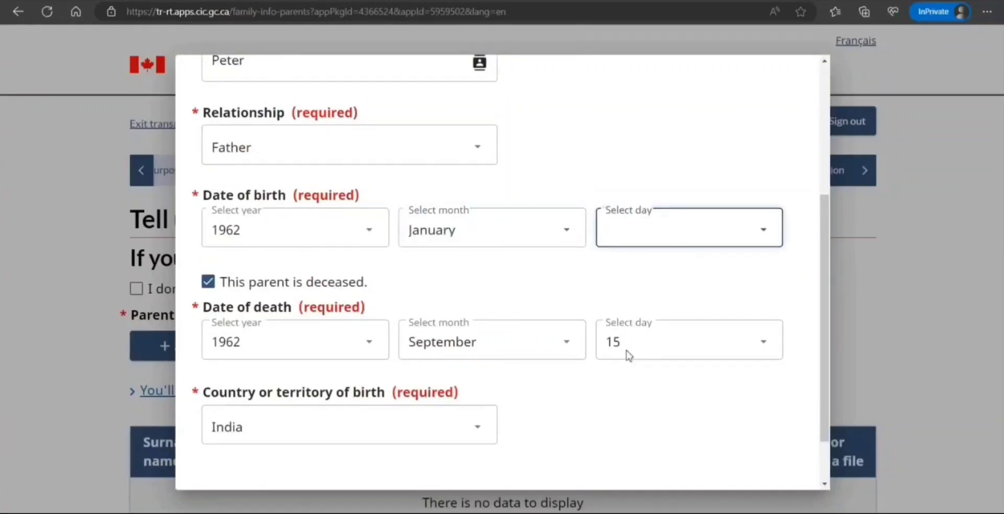
key(4)
click(343, 350)
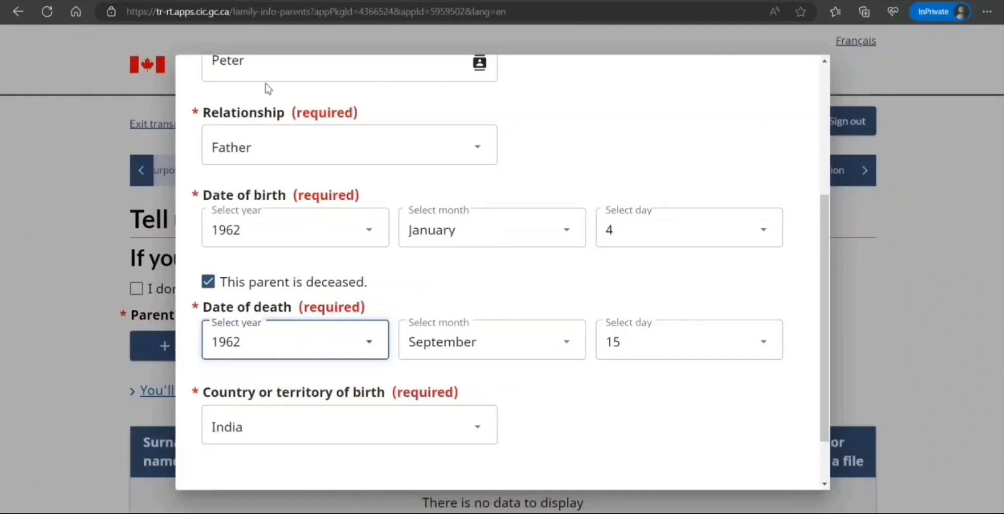
text(2016)
key(Tab)
key(n)
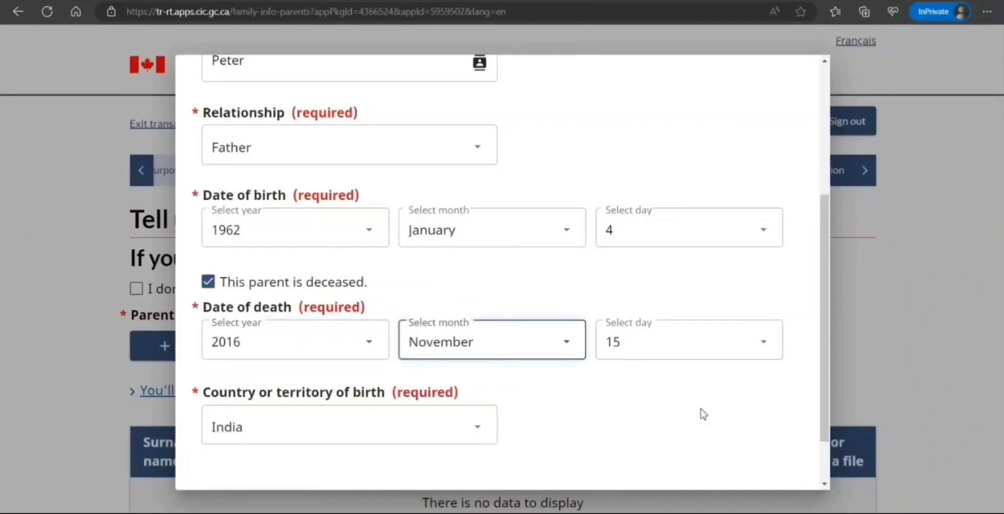
click(702, 412)
scroll(540, 392, down, 2)
click(228, 461)
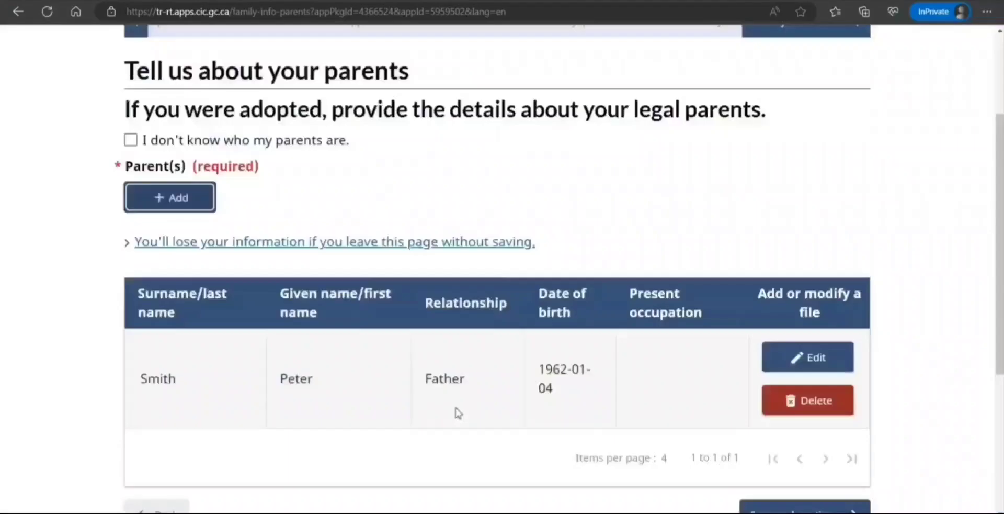
Start a new parent entry and enter the mother's surname and given name.
click(170, 204)
click(319, 184)
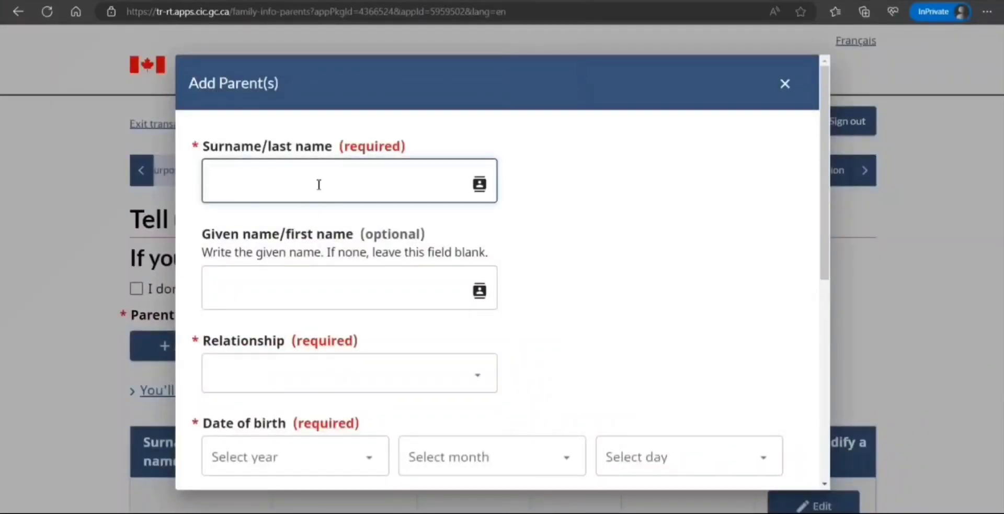
scroll(319, 185, down, 8)
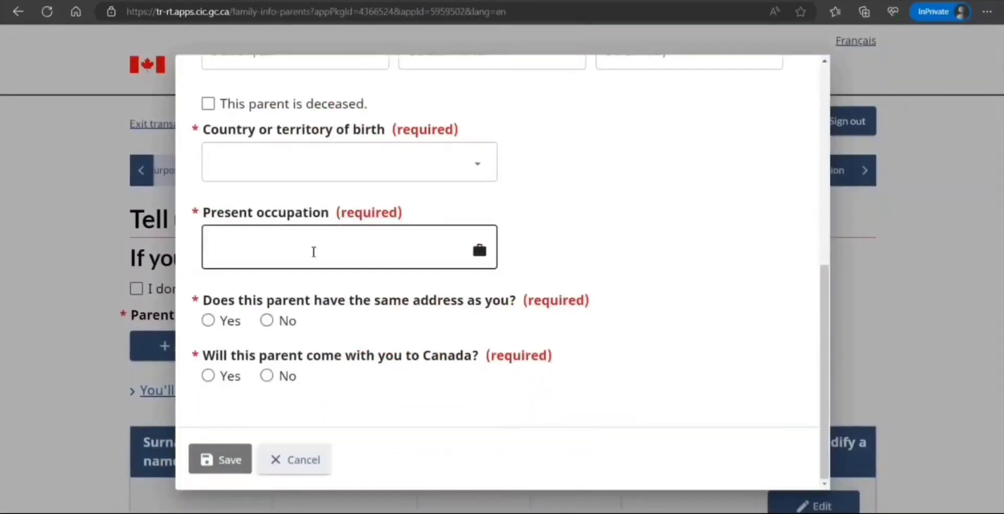
scroll(313, 251, up, 8)
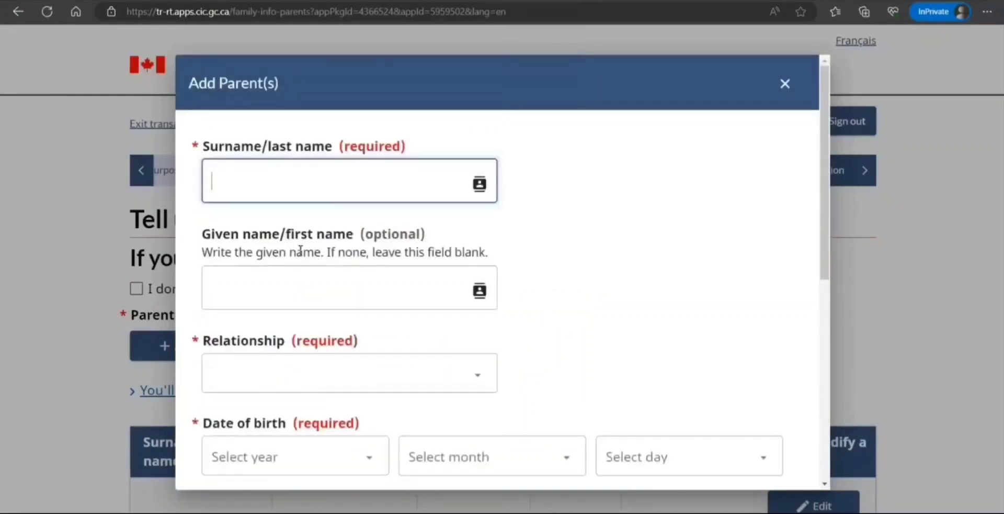
text(Smith)
key(Tab)
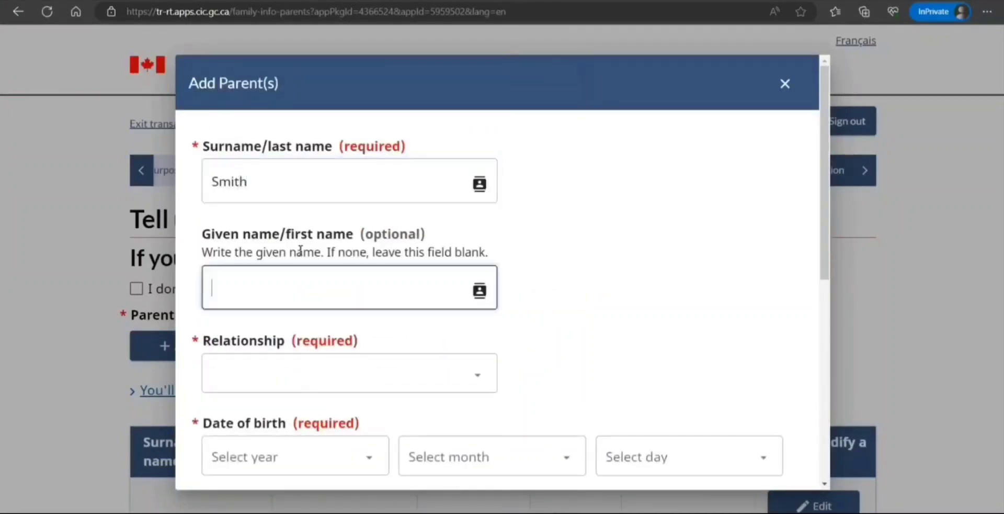
text(Eleb)
Set the new parent's relationship to Mother.
click(318, 377)
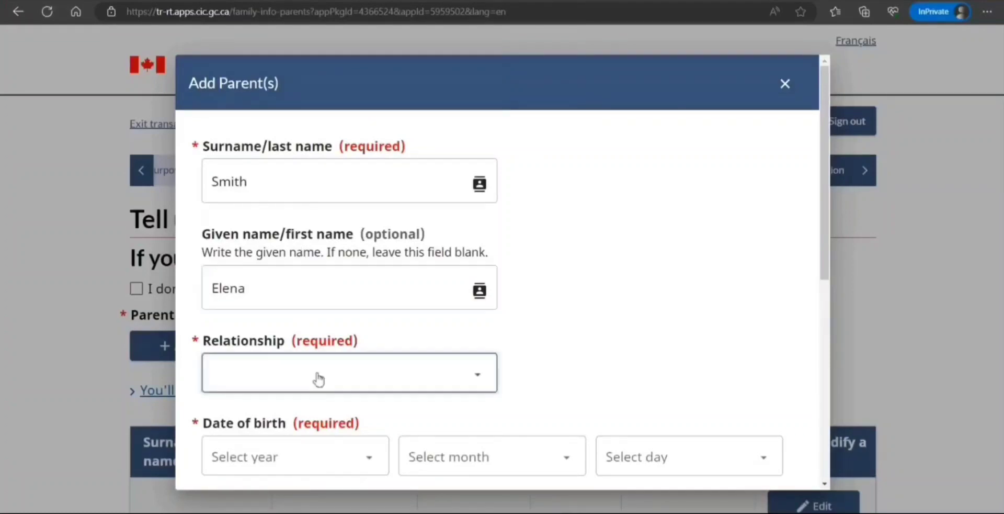
click(256, 458)
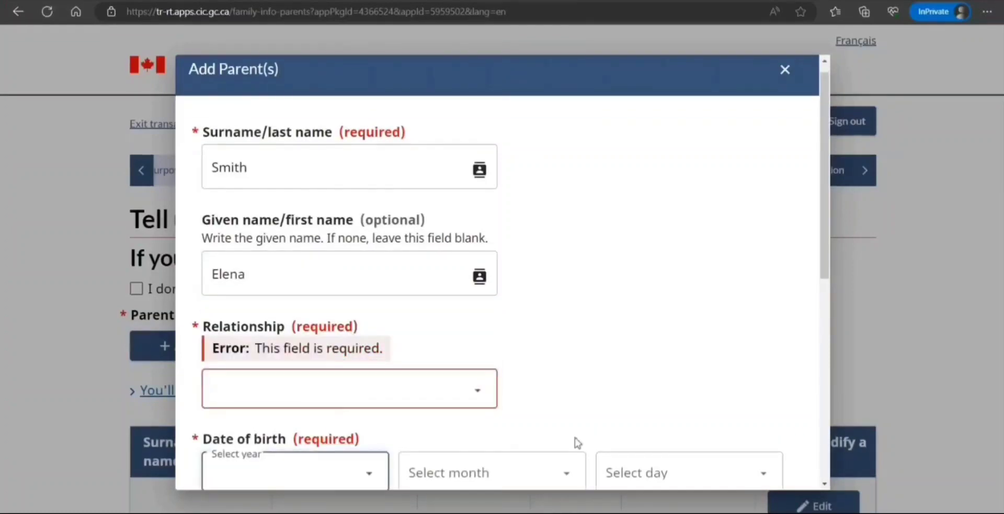
scroll(574, 442, down, 2)
click(335, 332)
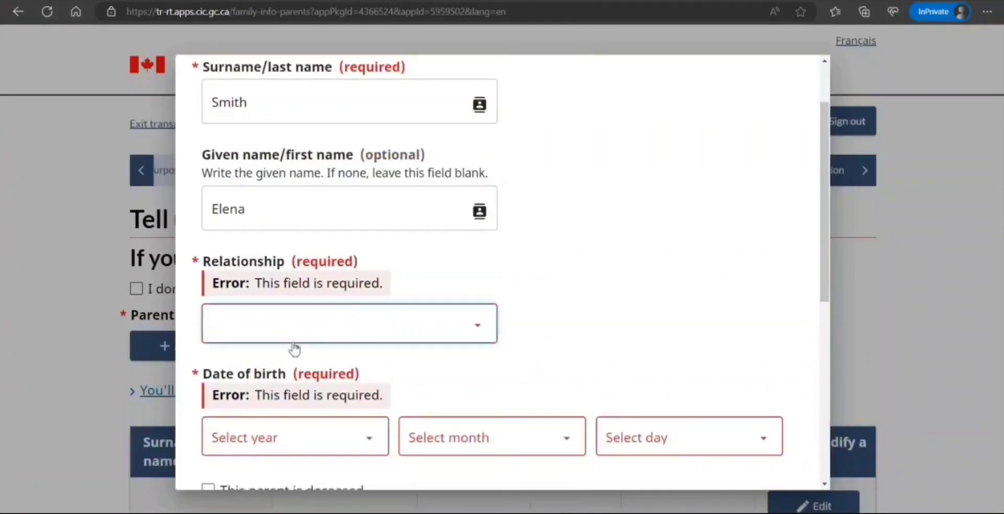
click(270, 398)
click(664, 321)
scroll(576, 296, up, 1)
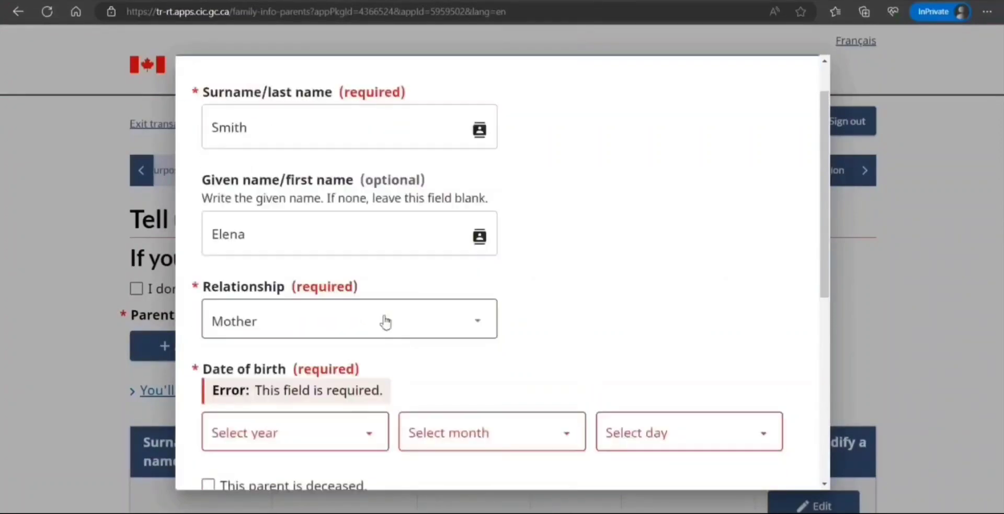
scroll(386, 321, down, 2)
click(360, 354)
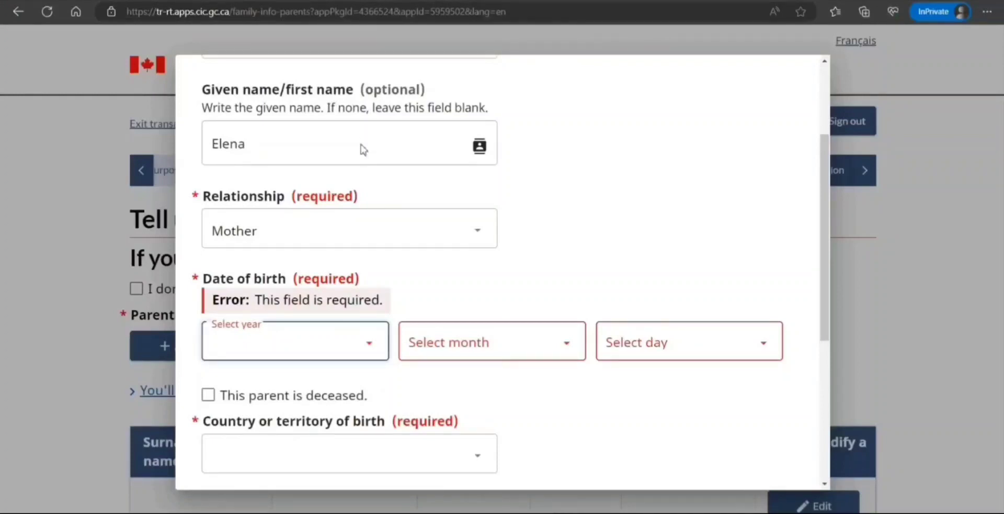
click(292, 144)
click(441, 325)
click(438, 284)
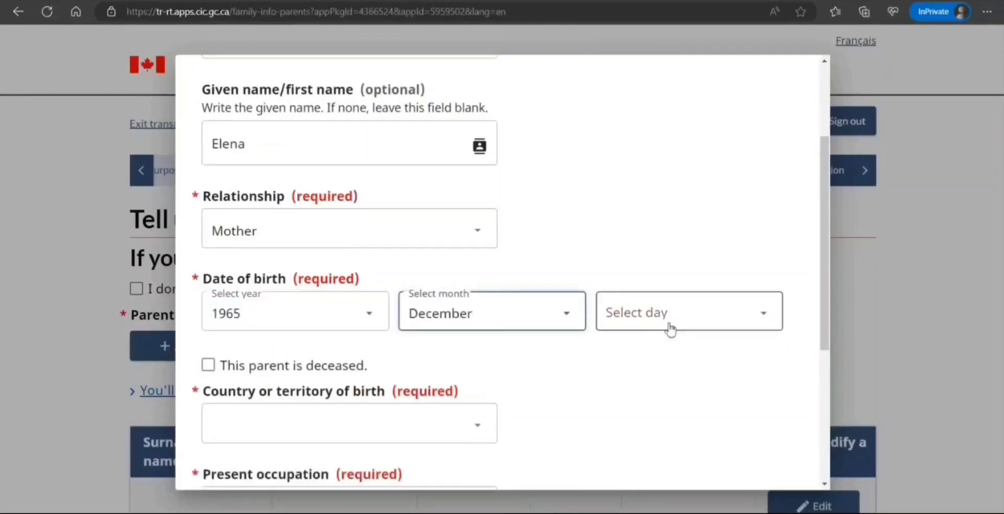
click(671, 330)
click(607, 281)
Set her country of birth to India and her present occupation to Homemaker.
scroll(477, 306, down, 3)
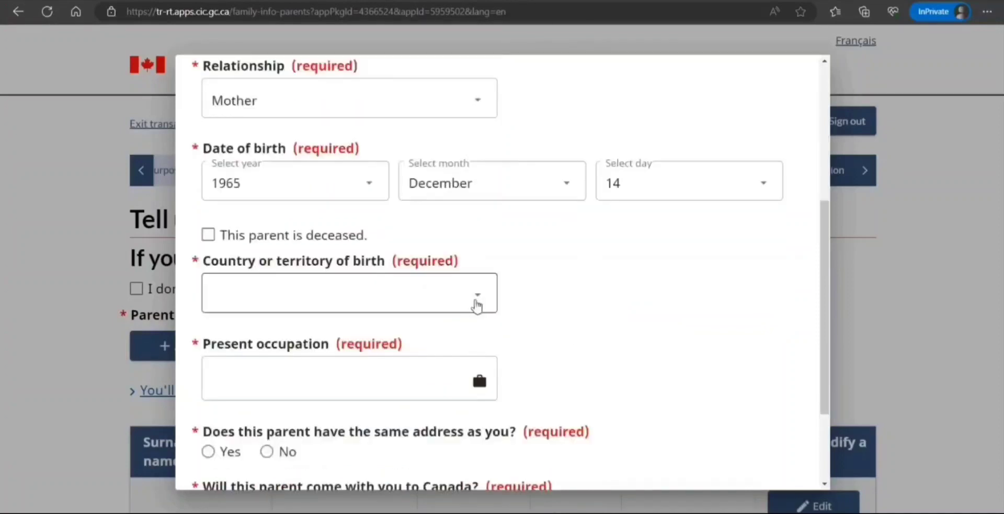
click(455, 302)
text(india)
key(Return)
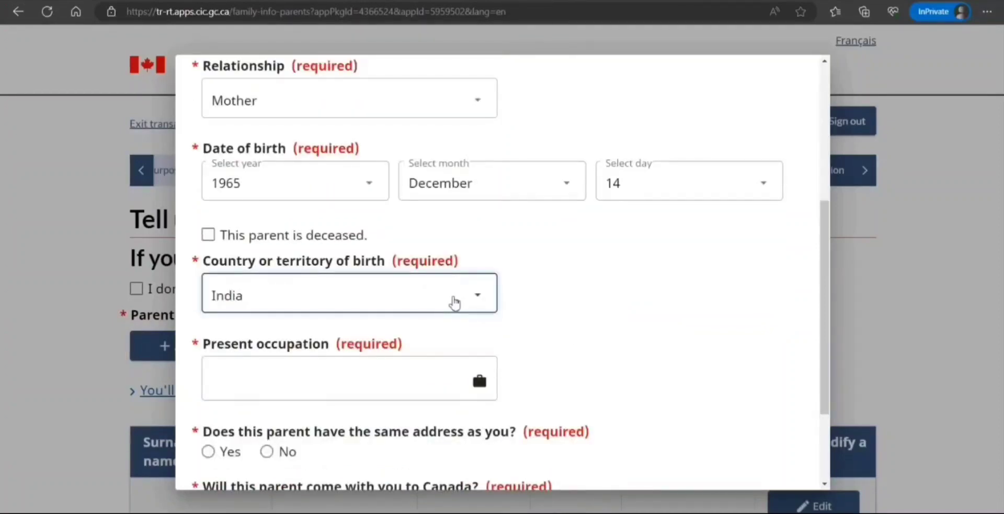
click(460, 383)
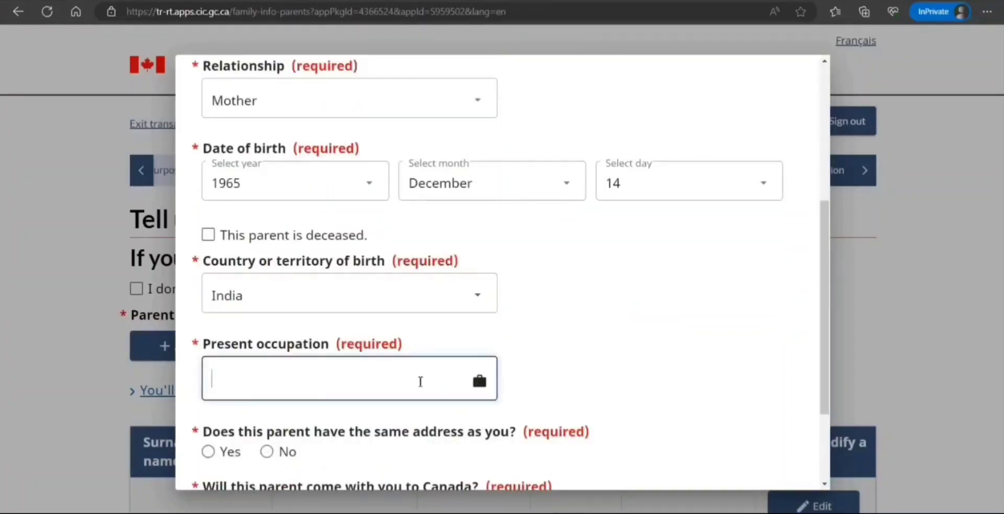
text(Homem)
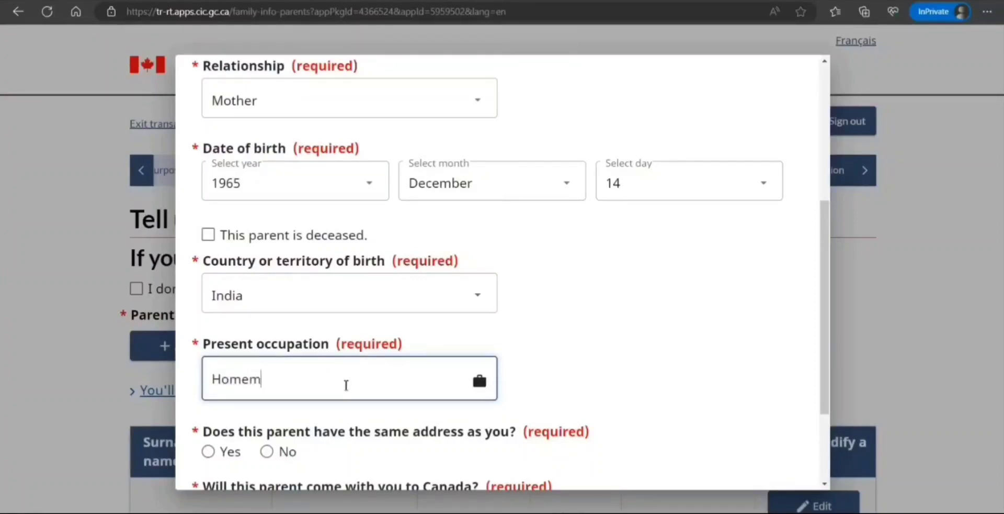
text(aker)
click(616, 332)
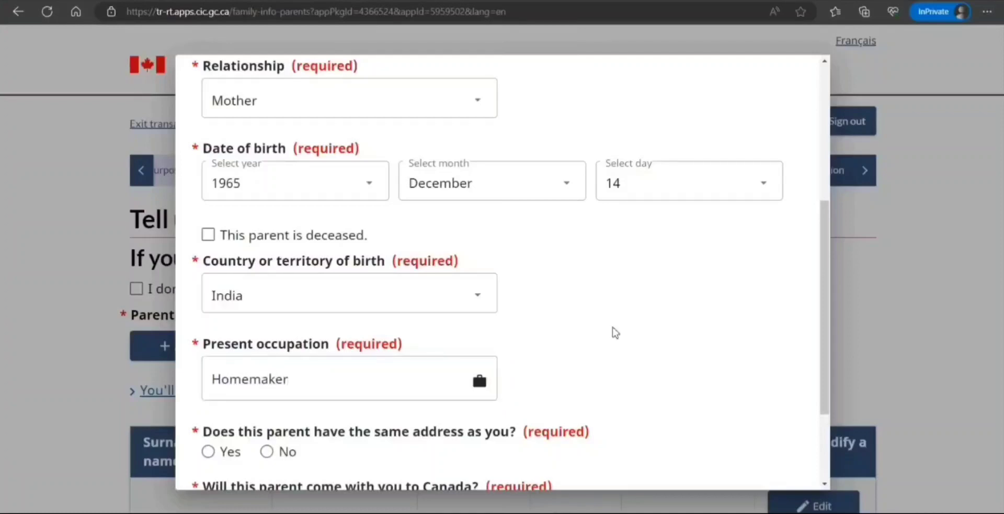
scroll(616, 333, down, 3)
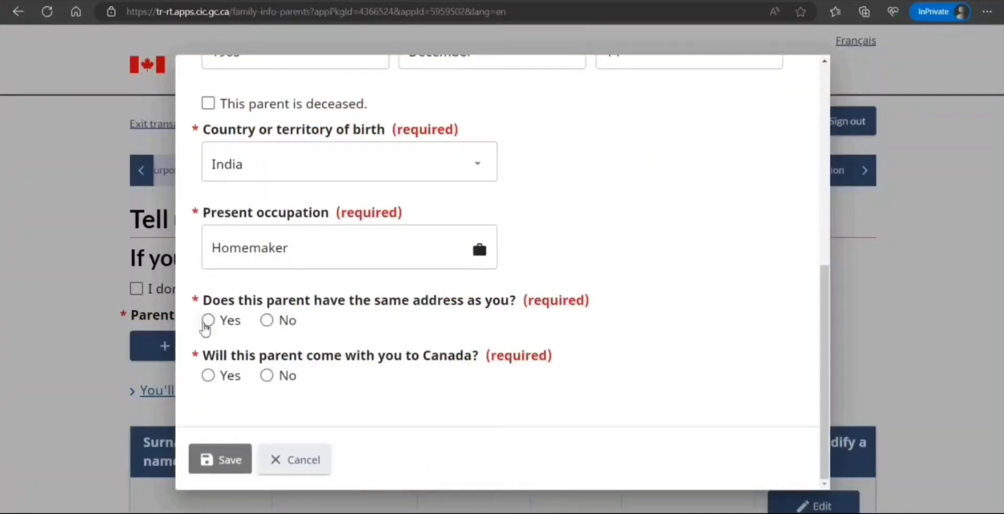
click(208, 320)
Indicate the mother lives at a different address, located in India.
click(266, 320)
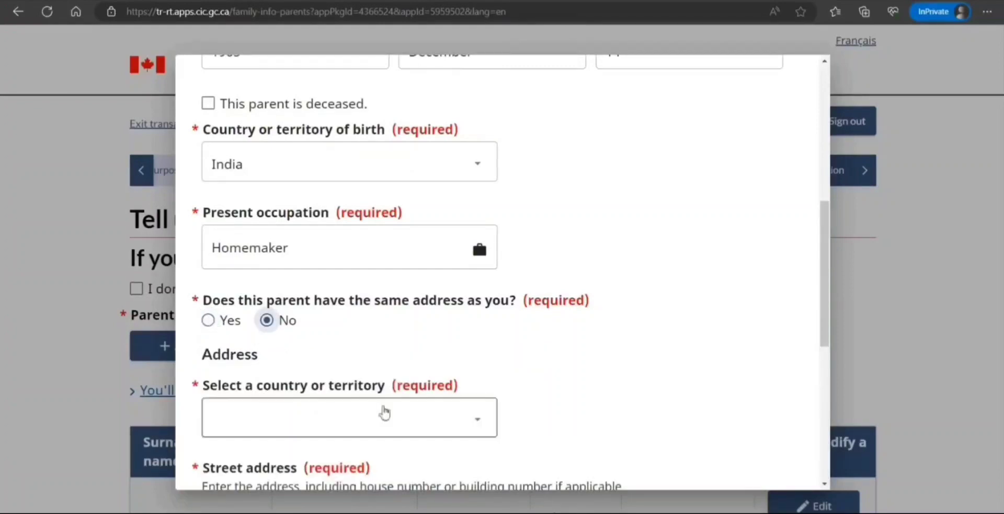
scroll(354, 391, down, 3)
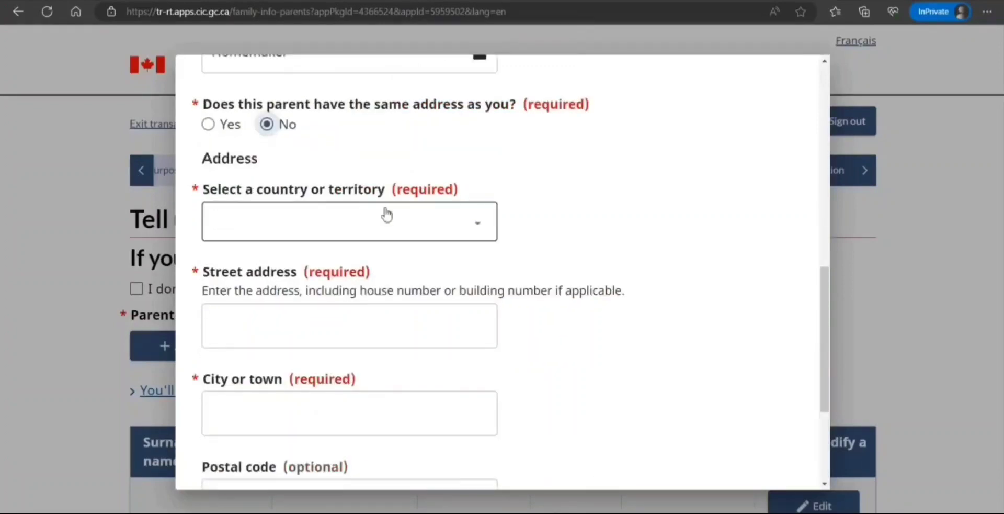
text(in)
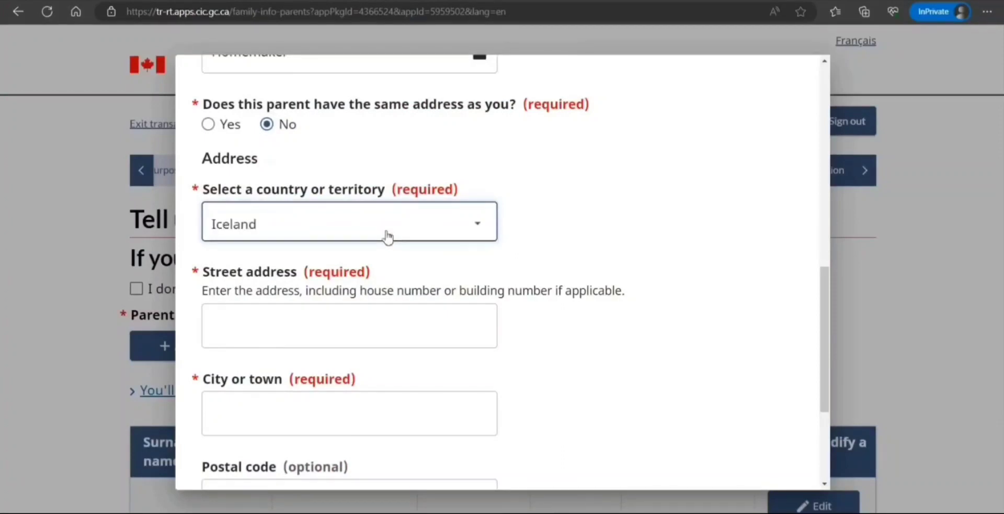
click(586, 230)
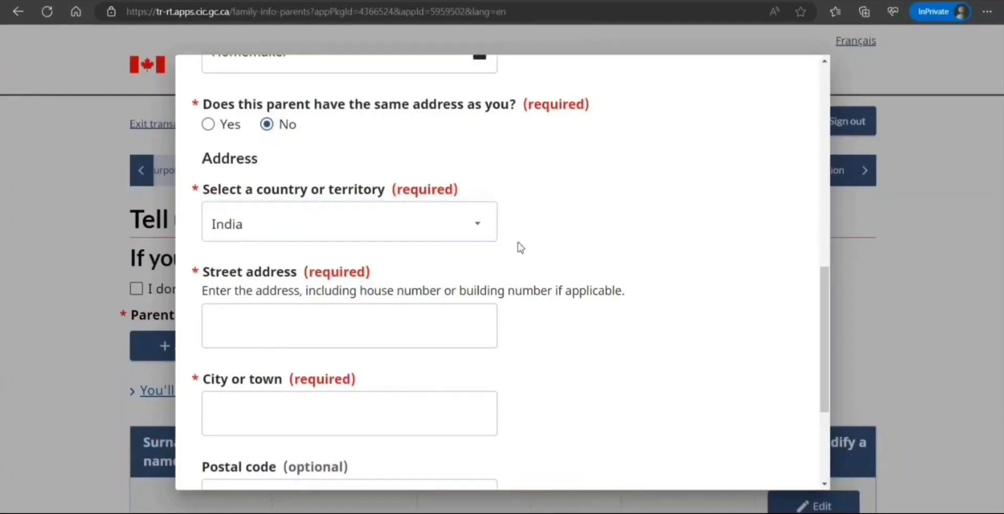
Enter her street address, city New Delhi and postal code; mark her not coming to Canada.
click(316, 335)
text(hjhjjh uiuiuiui)
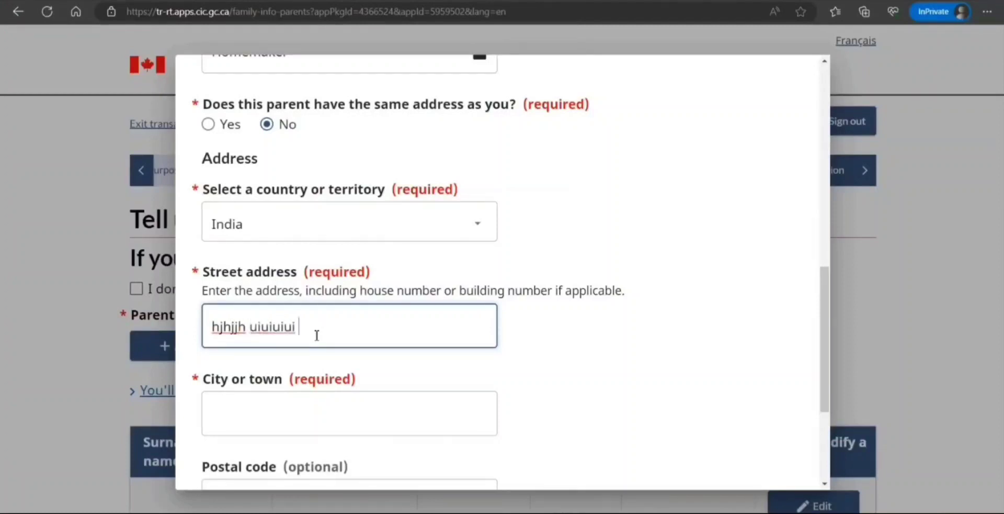
click(292, 406)
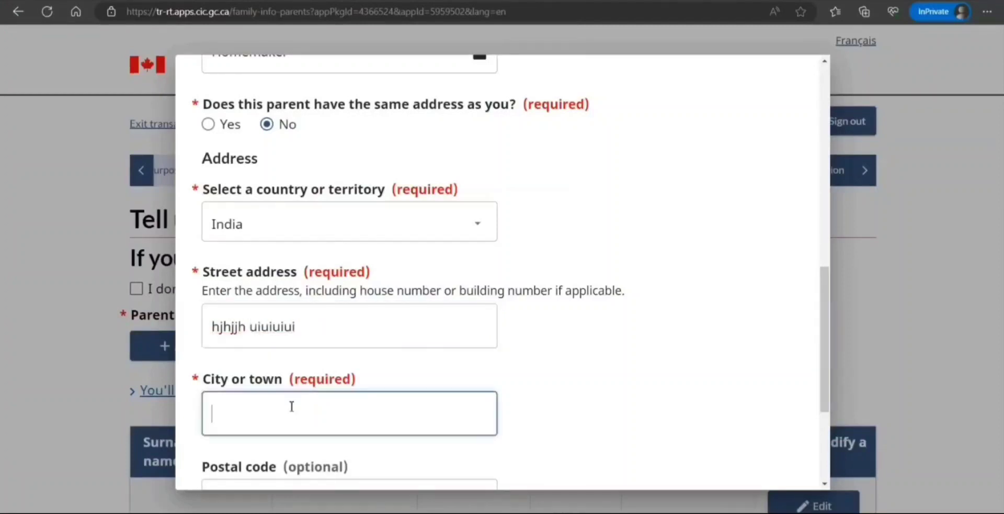
text(New Delhi)
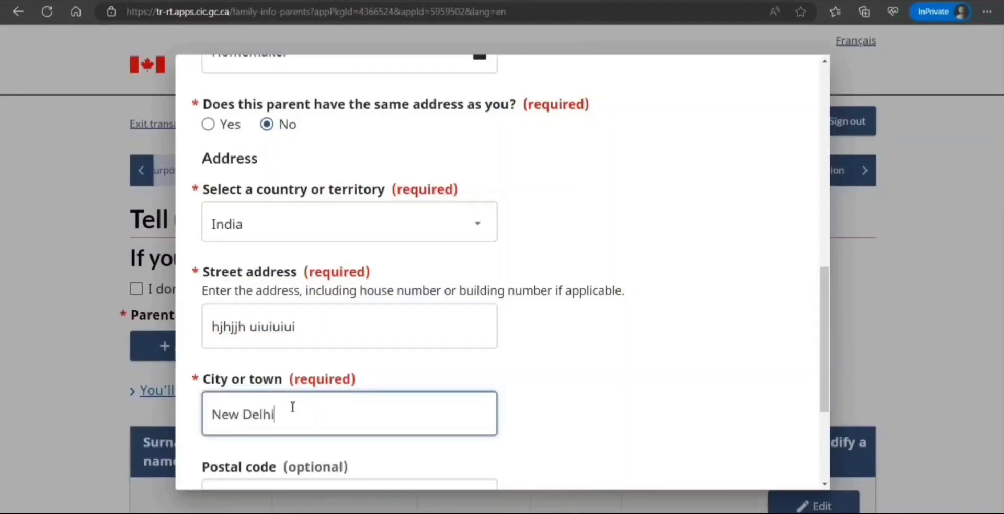
key(Tab)
text(89898989)
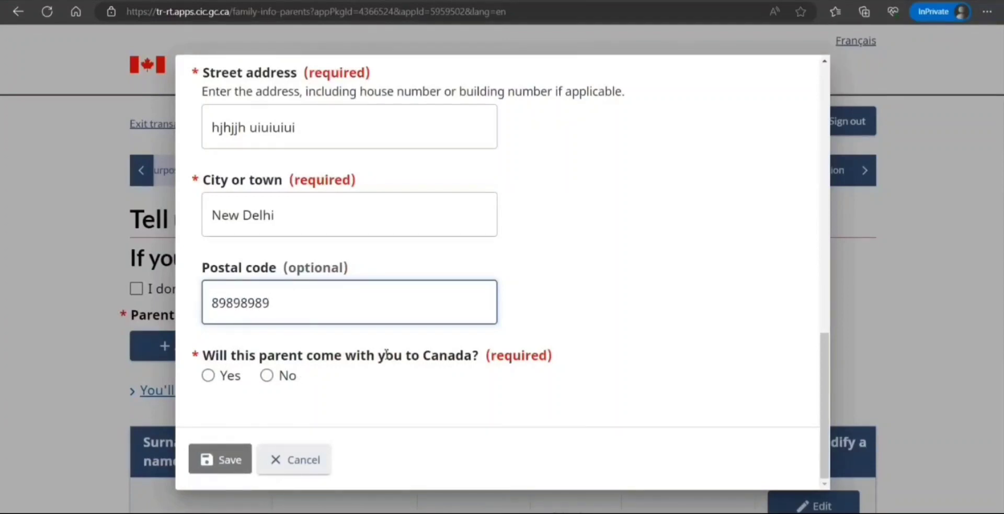
click(265, 377)
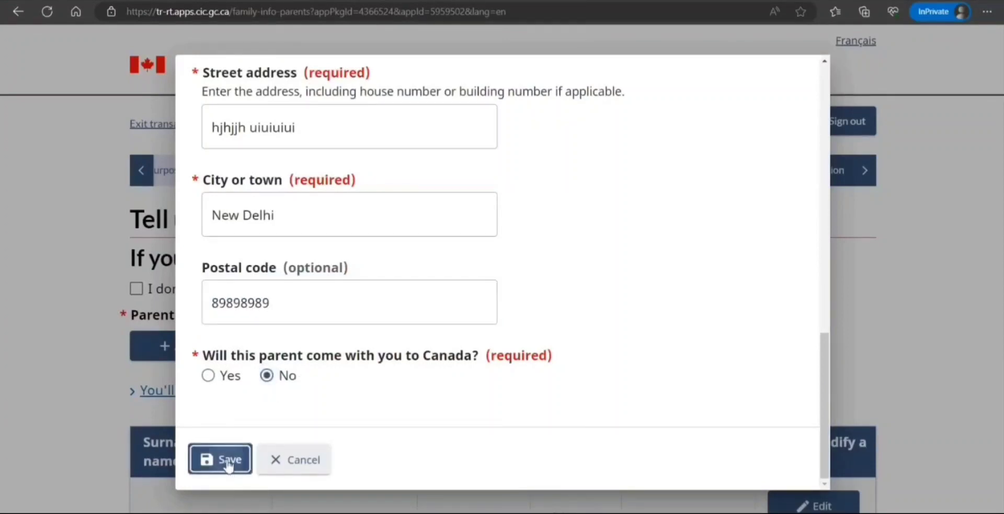
Save the mother's entry and the family page.
click(226, 472)
scroll(314, 366, down, 5)
click(816, 267)
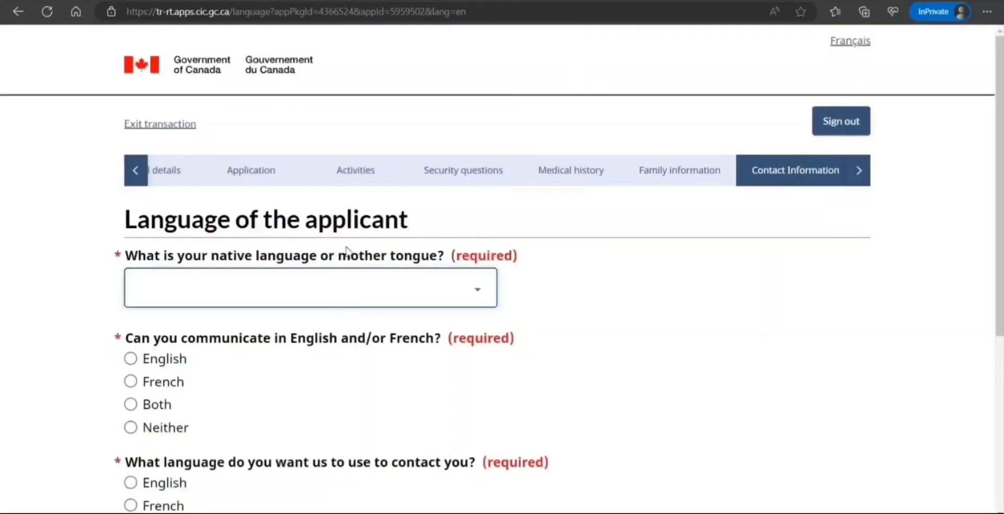
Set Hindi as native language and English for communication and contact, then save.
key(h)
key(h)
key(h)
key(h)
key(h)
key(h)
key(Tab)
key(space)
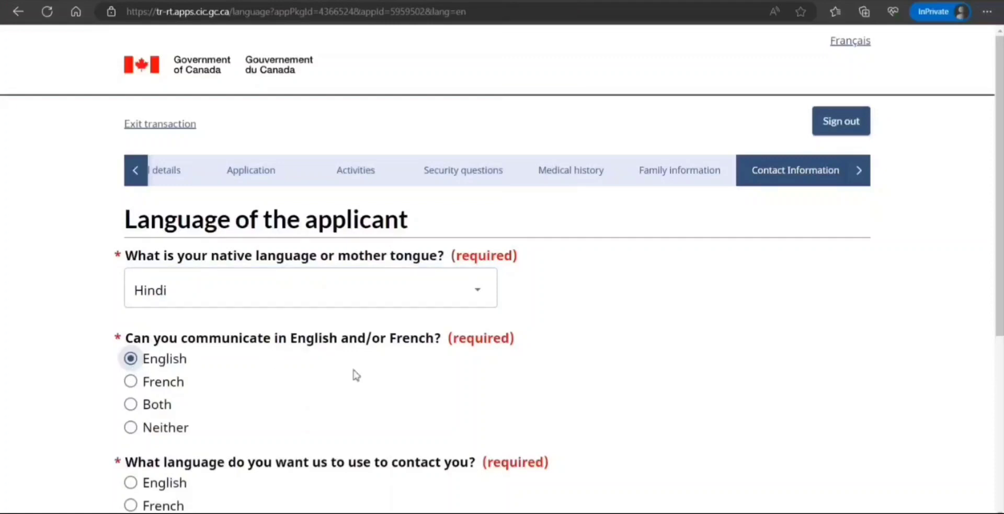
scroll(354, 377, down, 3)
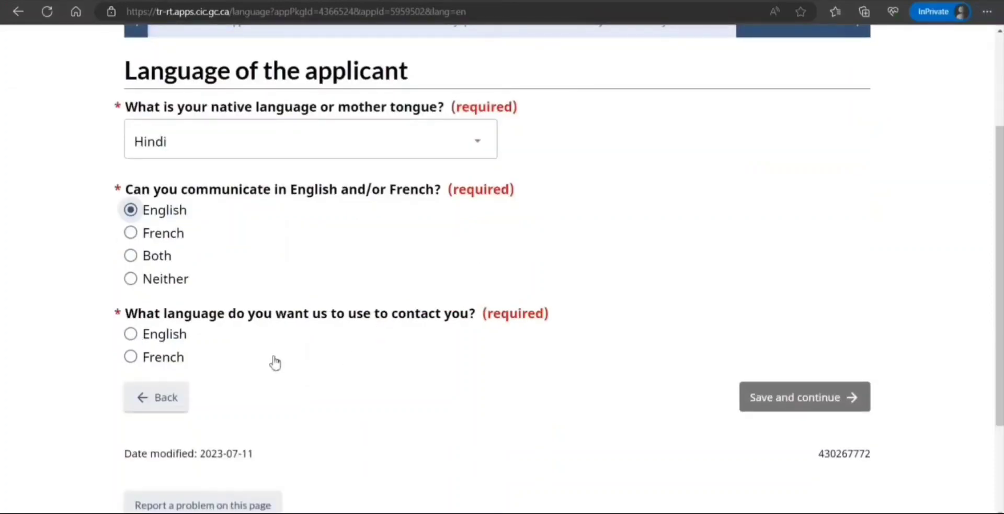
click(165, 337)
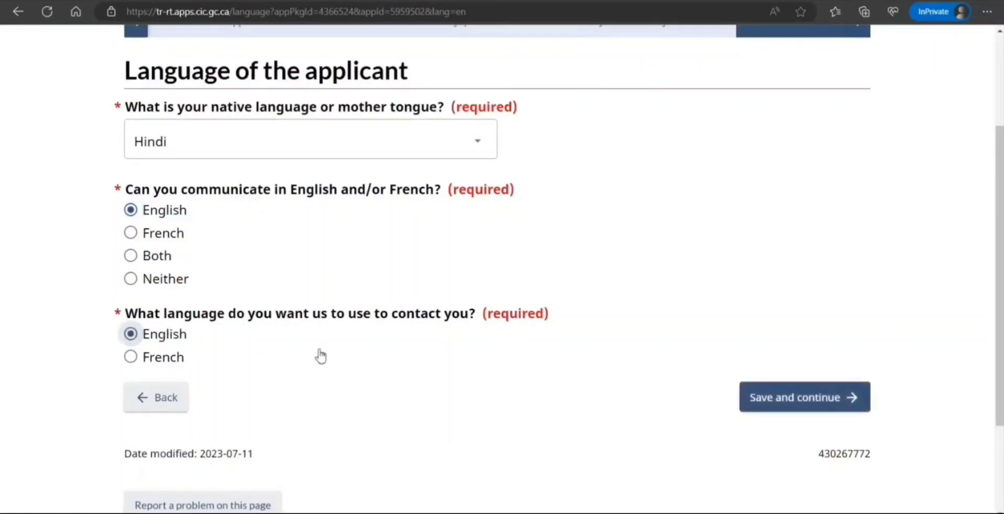
click(810, 399)
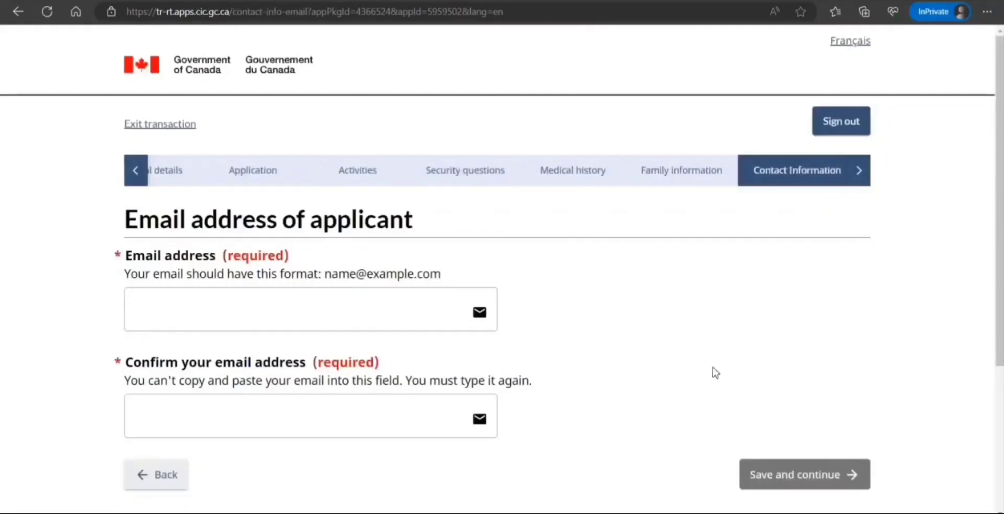
Type the applicant's email address, retype it in the confirmation field, and save.
scroll(554, 285, down, 3)
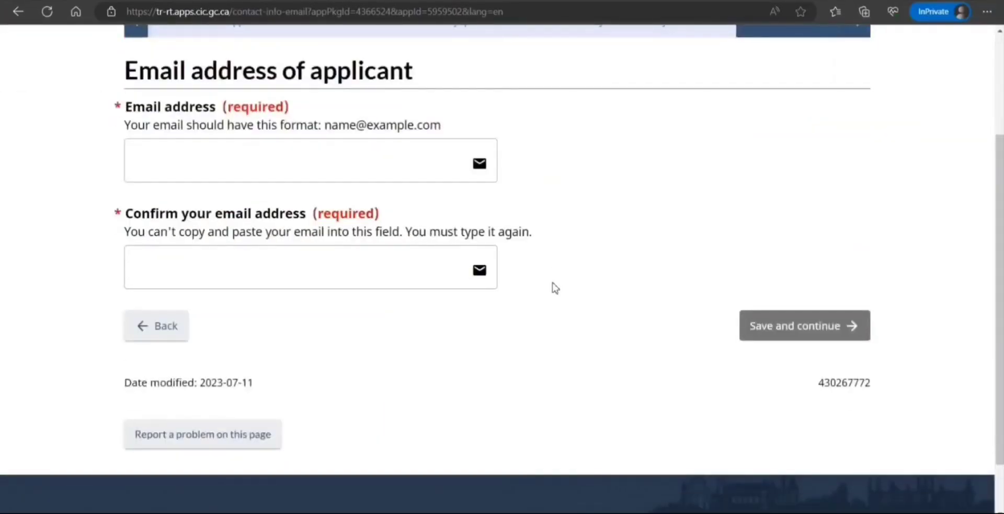
scroll(544, 286, down, 2)
scroll(471, 209, up, 2)
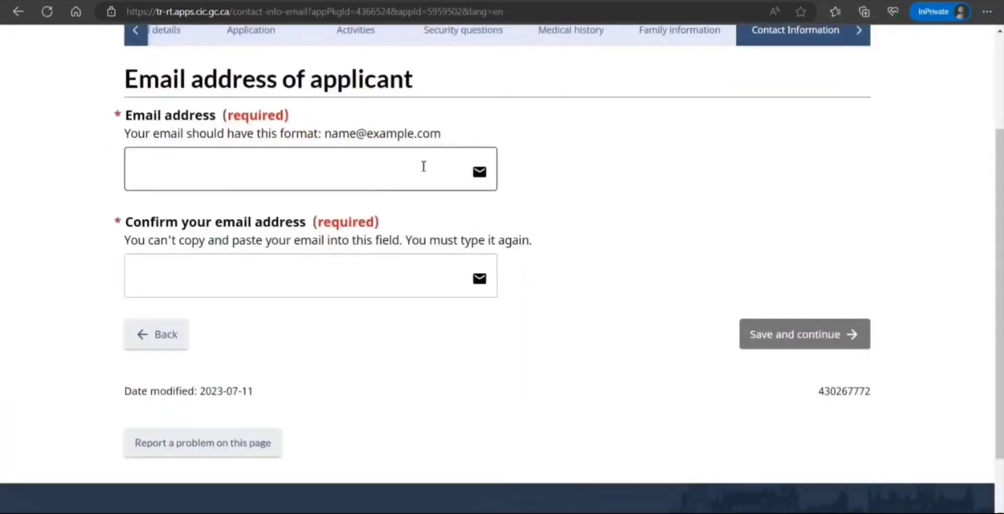
click(423, 165)
text(noemai)
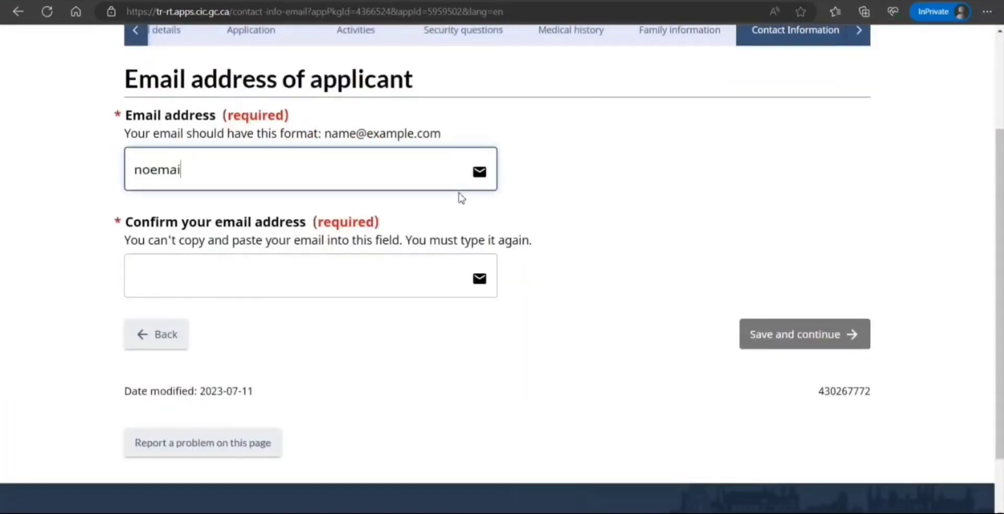
text(l@nkjnjnj)
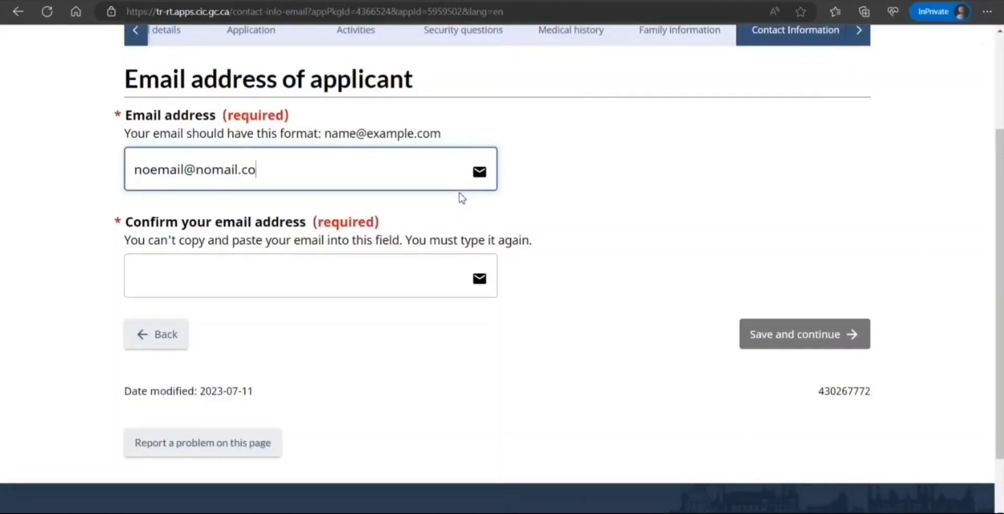
text(m)
key(Tab)
text(noemail)
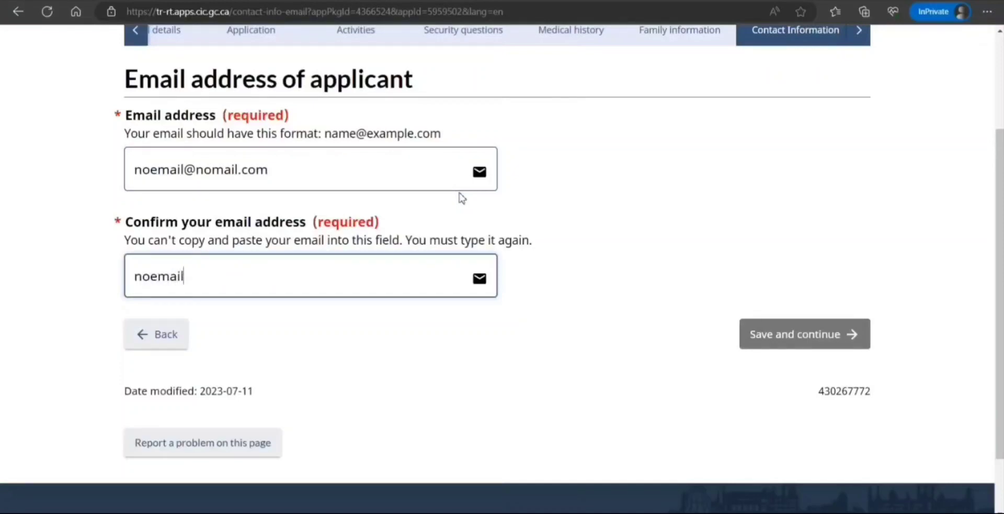
text(@nomail.com)
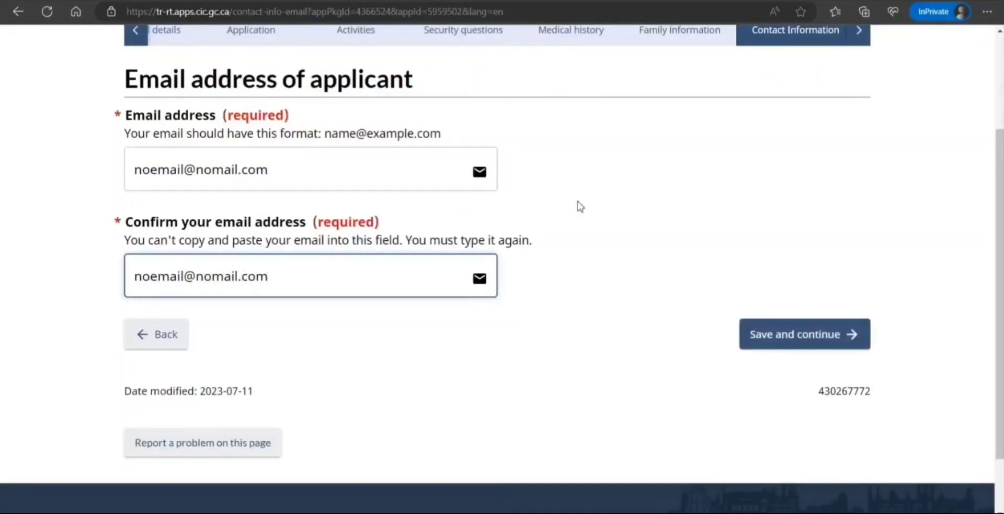
click(784, 343)
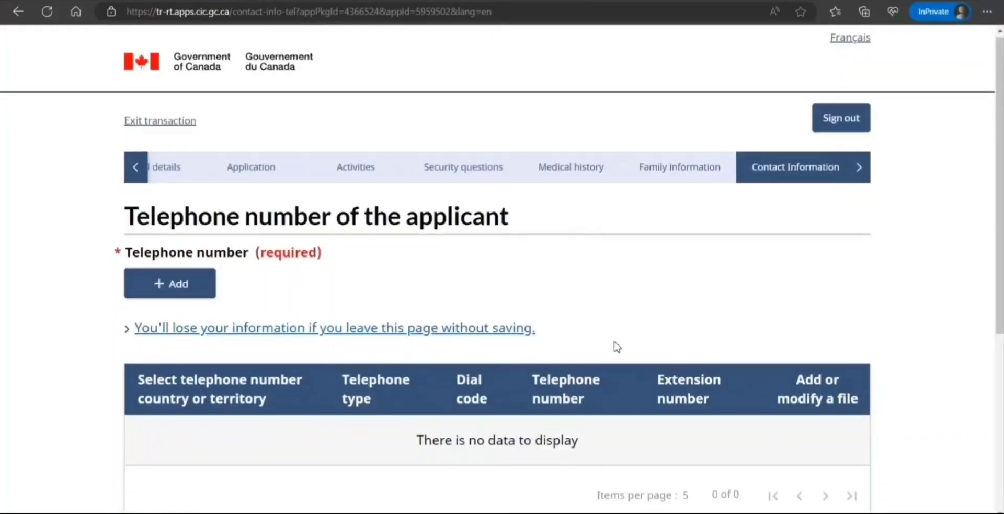
Add the applicant's Canada/US cellular phone number and save the contact details.
scroll(617, 346, down, 2)
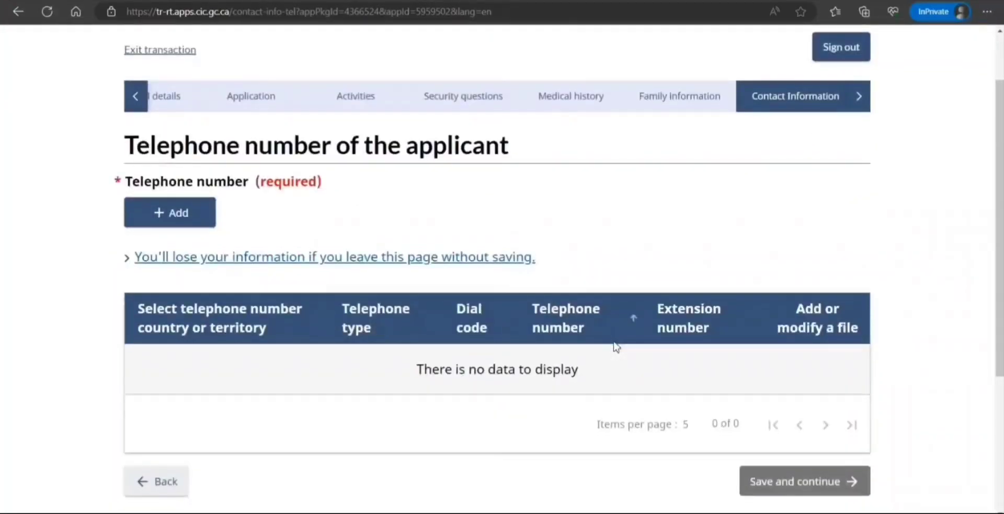
scroll(618, 345, up, 2)
click(859, 170)
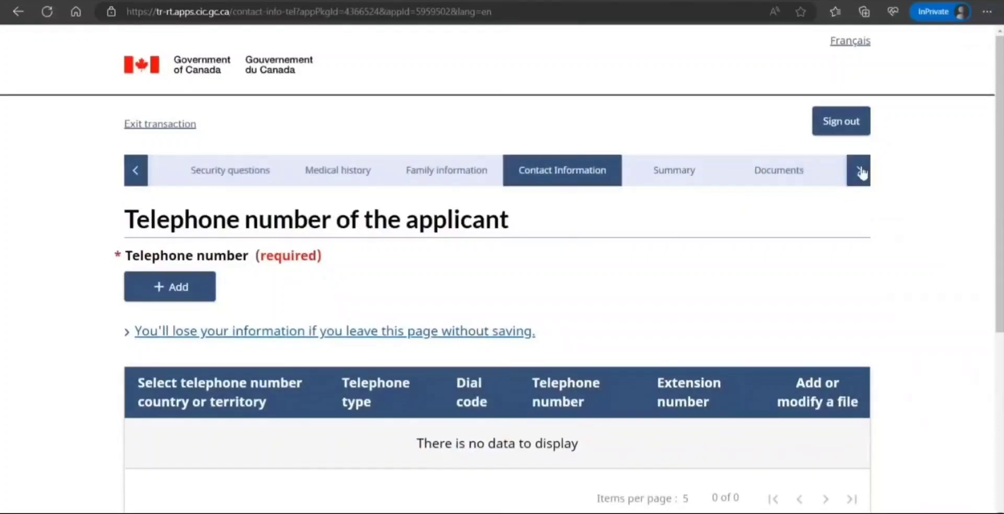
click(193, 289)
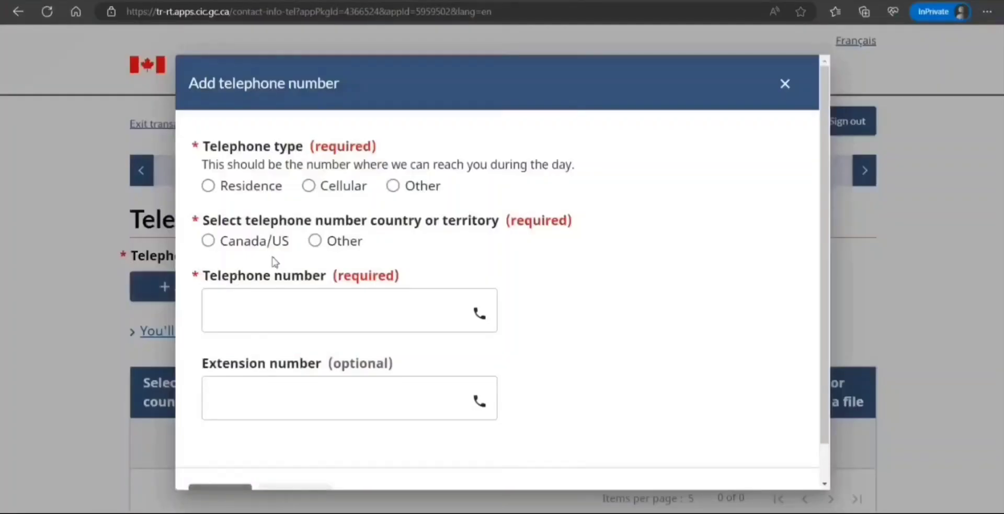
click(316, 191)
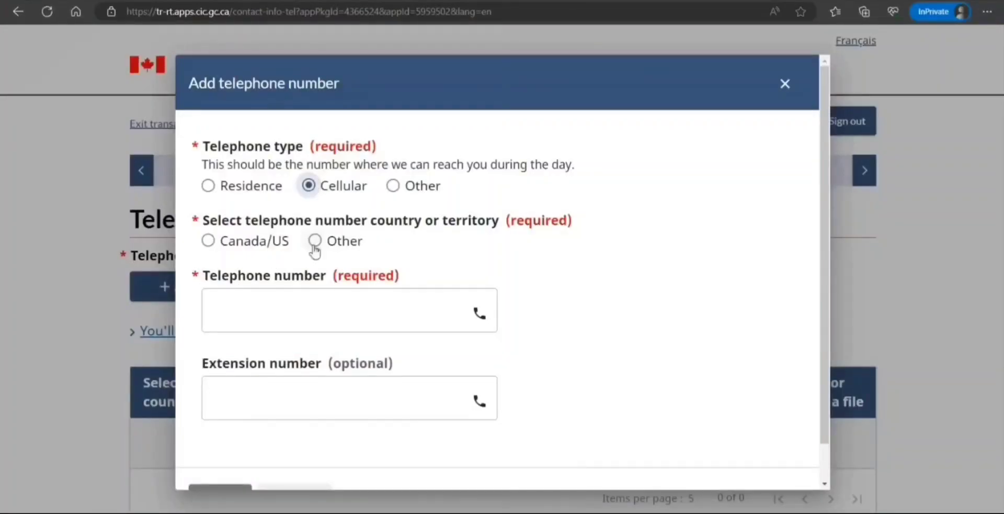
click(210, 243)
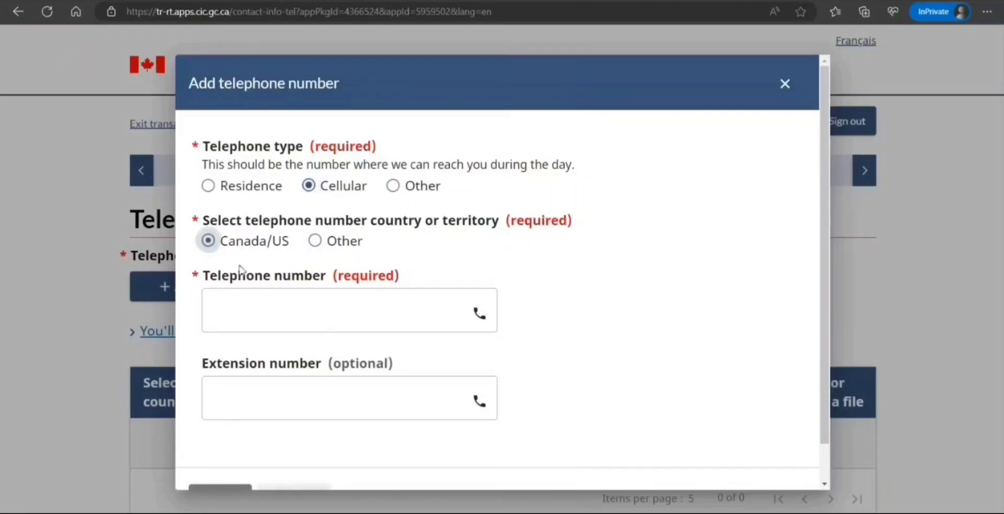
click(288, 311)
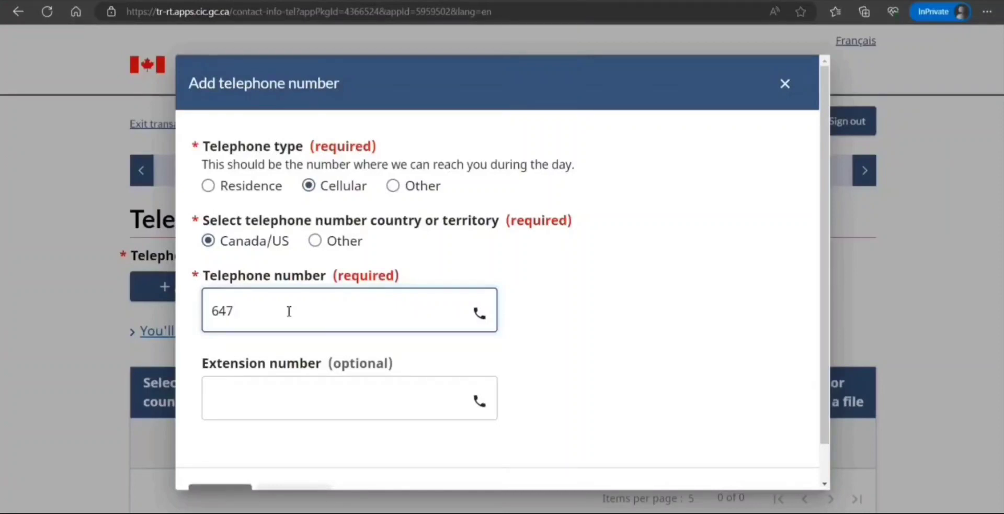
text(6470000000)
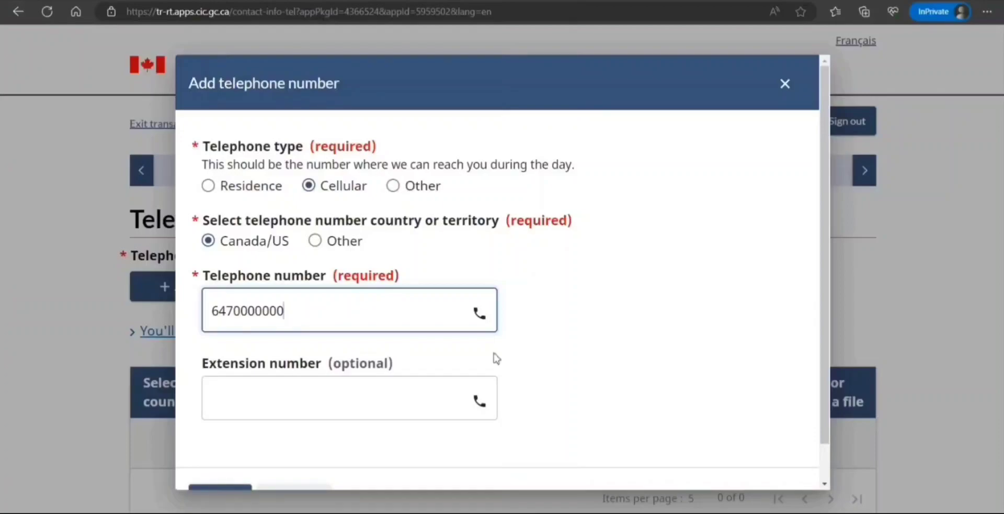
scroll(494, 356, down, 2)
click(246, 471)
scroll(338, 395, down, 3)
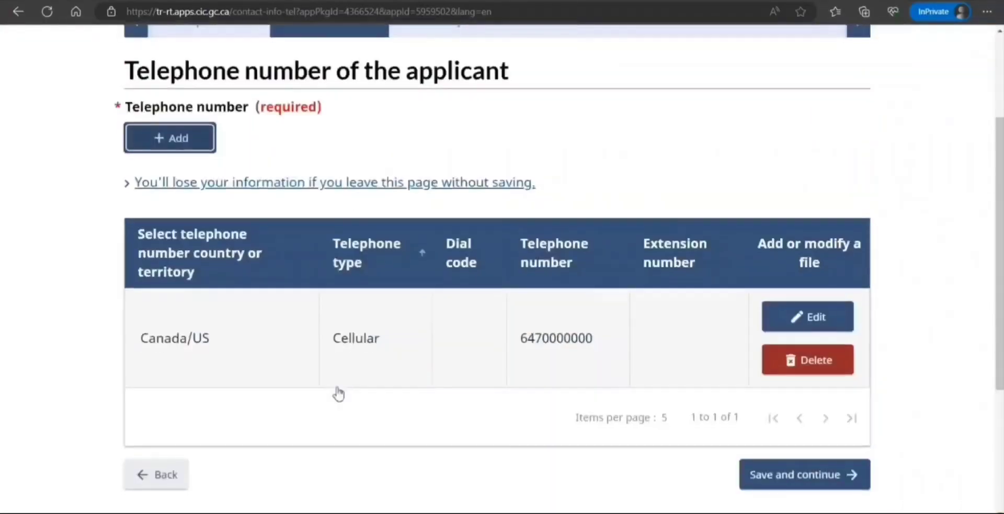
click(778, 479)
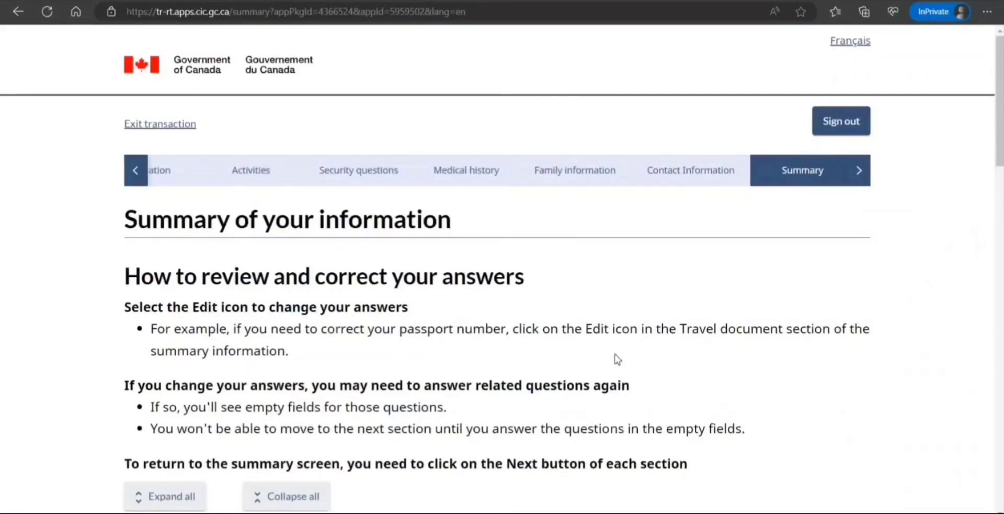
scroll(618, 358, down, 4)
scroll(618, 359, down, 7)
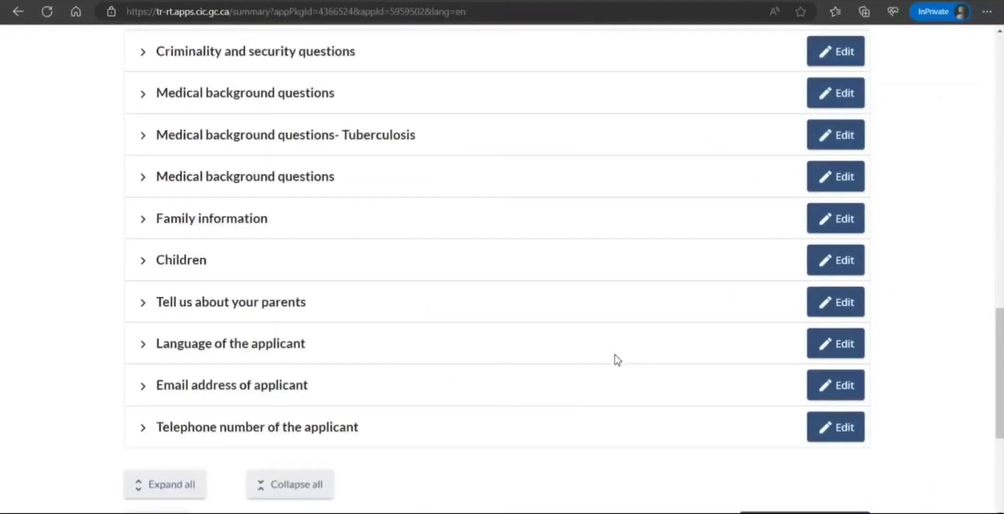
click(144, 262)
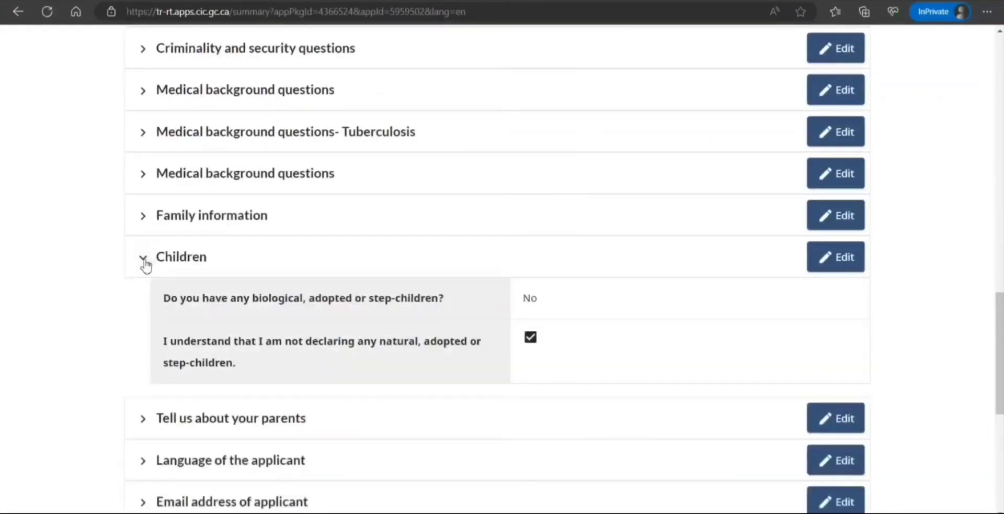
click(144, 263)
scroll(835, 353, up, 15)
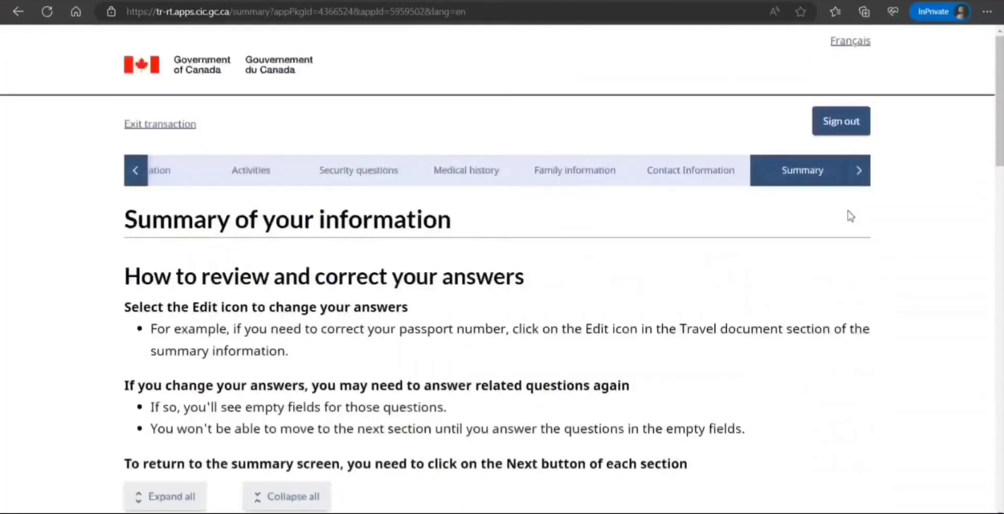
click(858, 176)
click(857, 179)
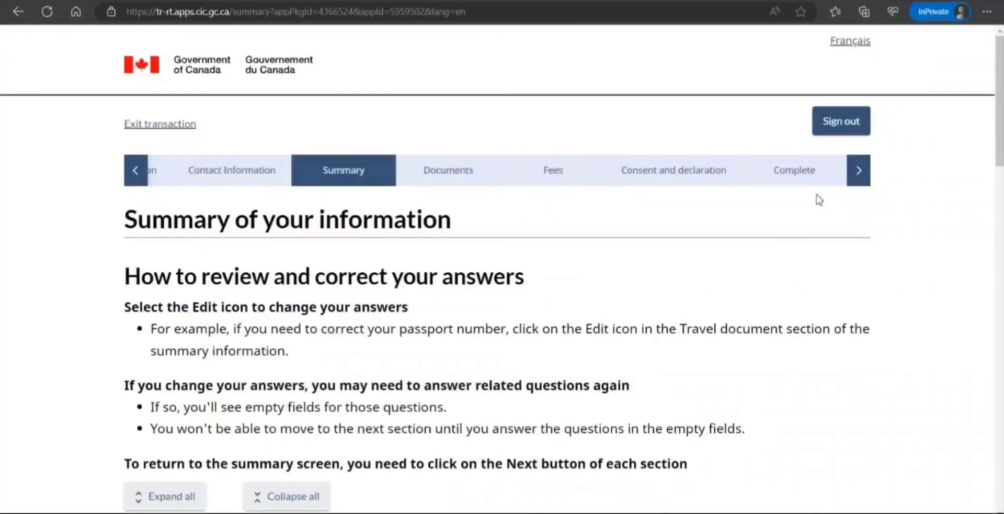
scroll(780, 269, down, 13)
scroll(819, 435, down, 8)
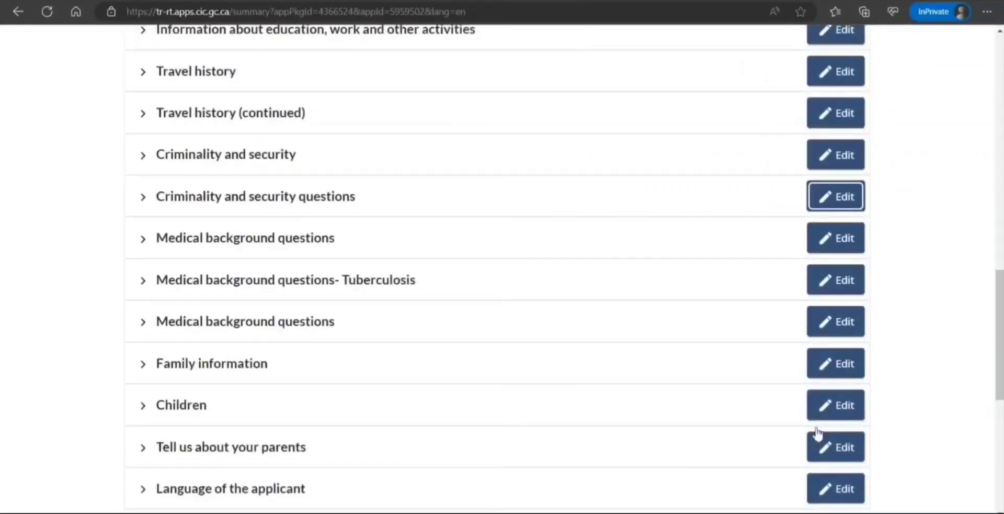
Continue past the summary and read the Documents page's upload instructions and file size limit.
click(843, 450)
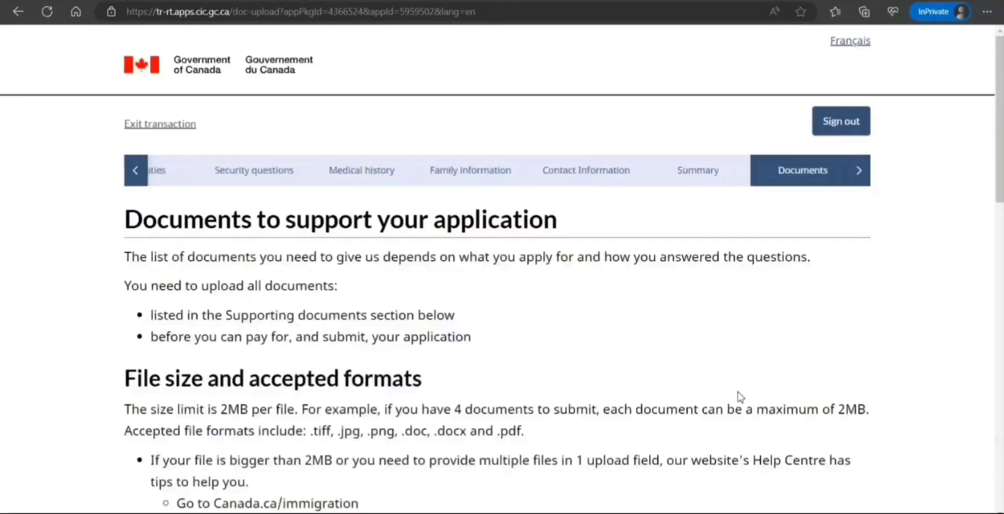
scroll(718, 339, down, 1)
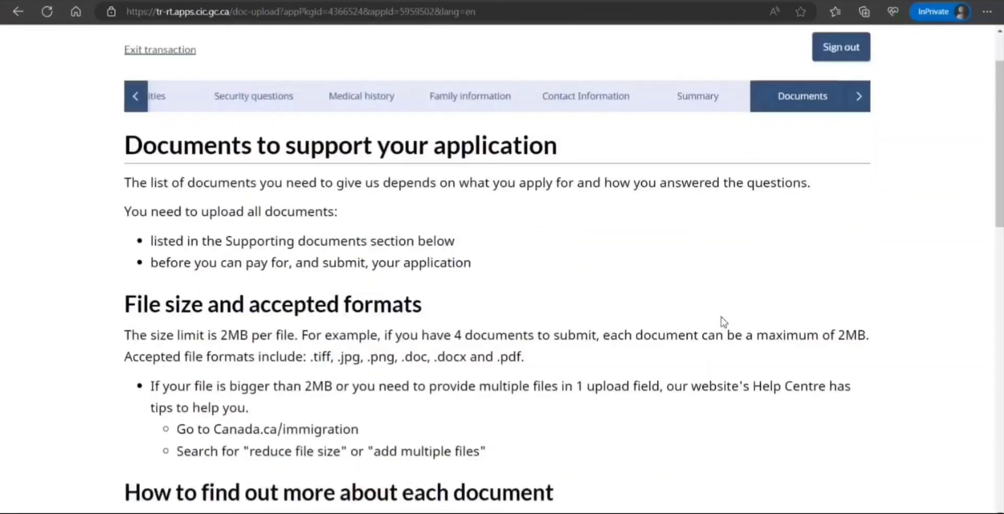
drag(252, 338, 322, 351)
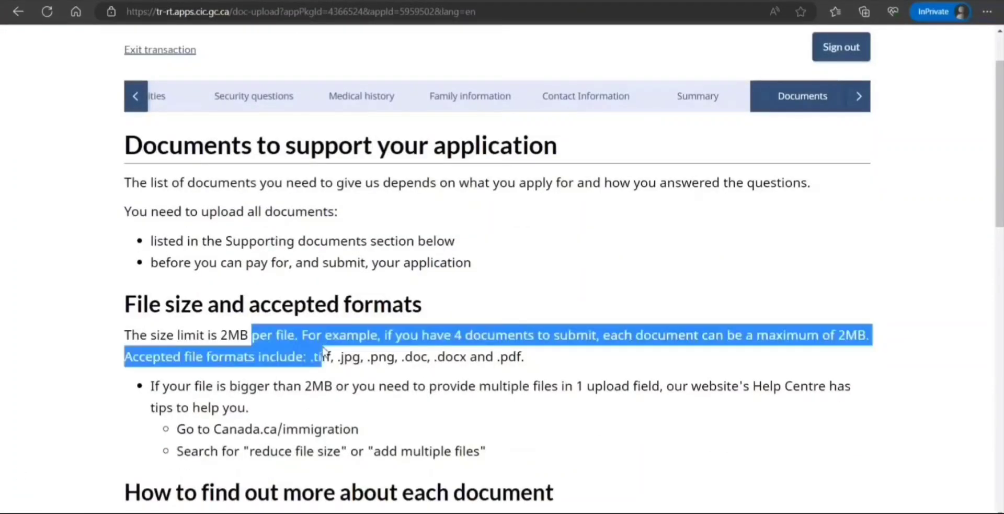
click(342, 350)
scroll(342, 351, down, 1)
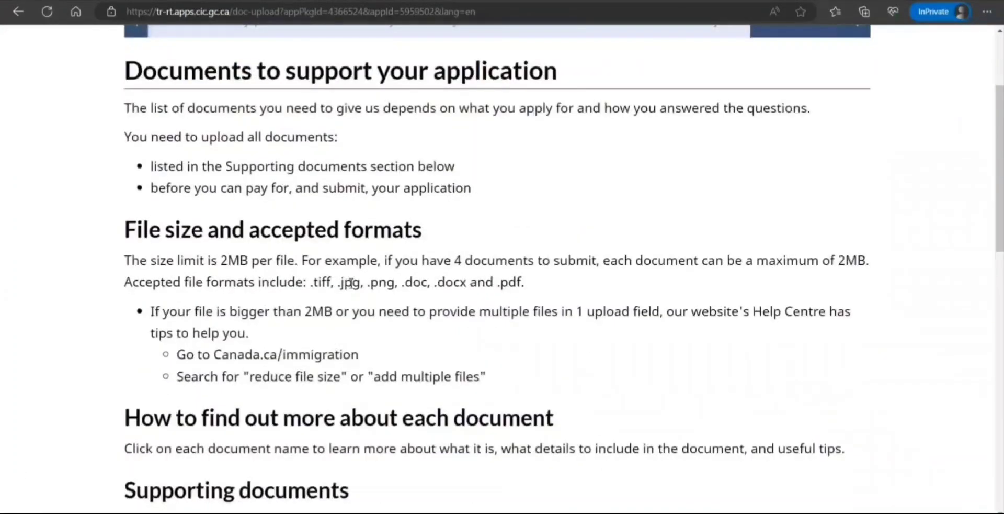
drag(308, 283, 425, 299)
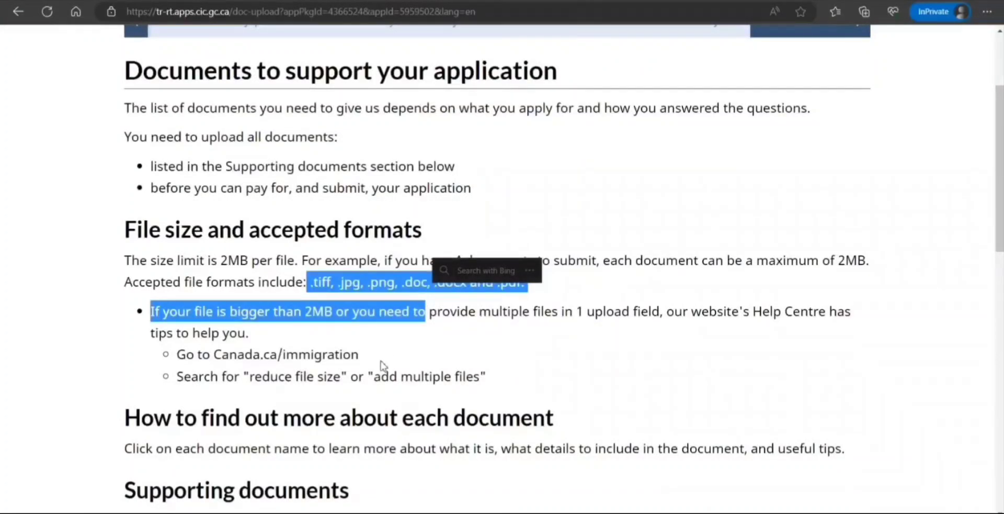
click(366, 366)
scroll(365, 369, down, 3)
click(365, 371)
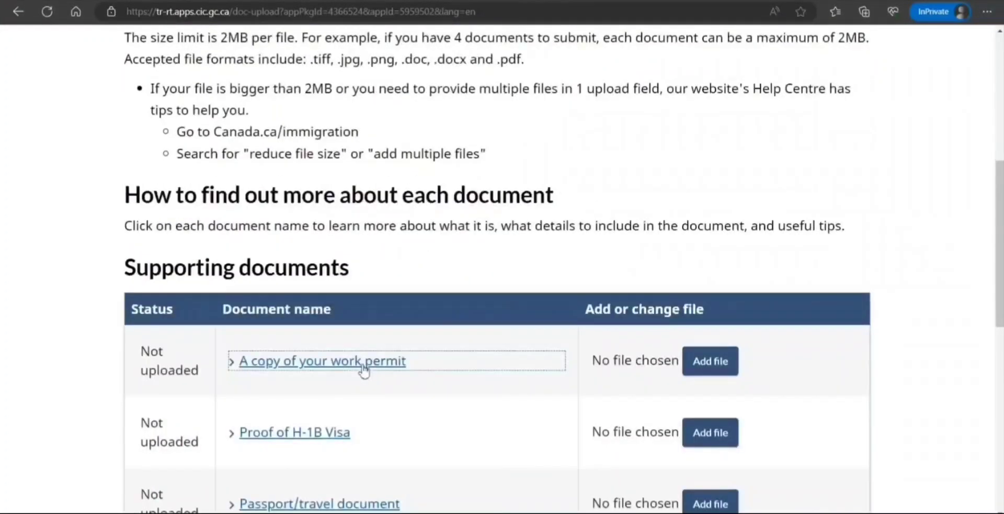
scroll(364, 371, down, 6)
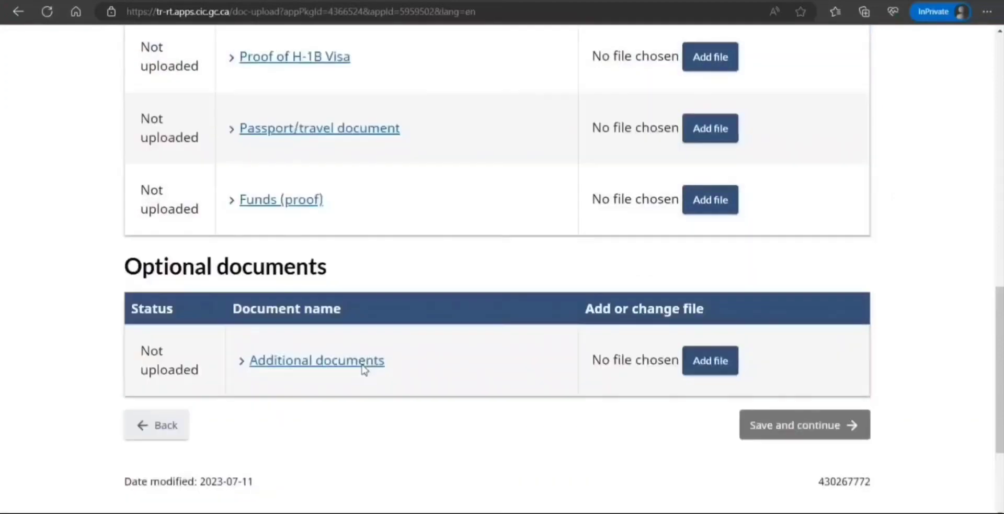
scroll(364, 370, up, 2)
scroll(364, 370, down, 2)
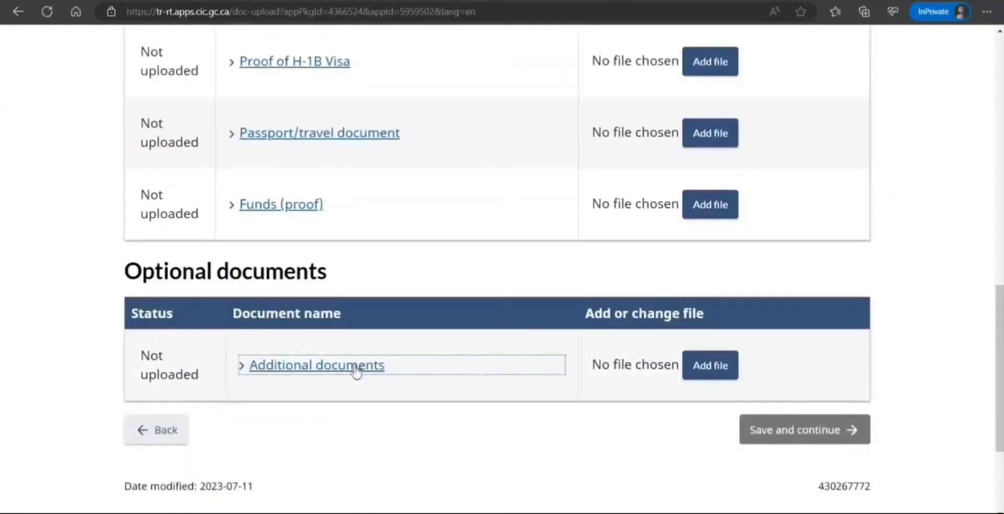
Expand the Additional documents description and scroll the step bar toward the Complete step.
click(239, 373)
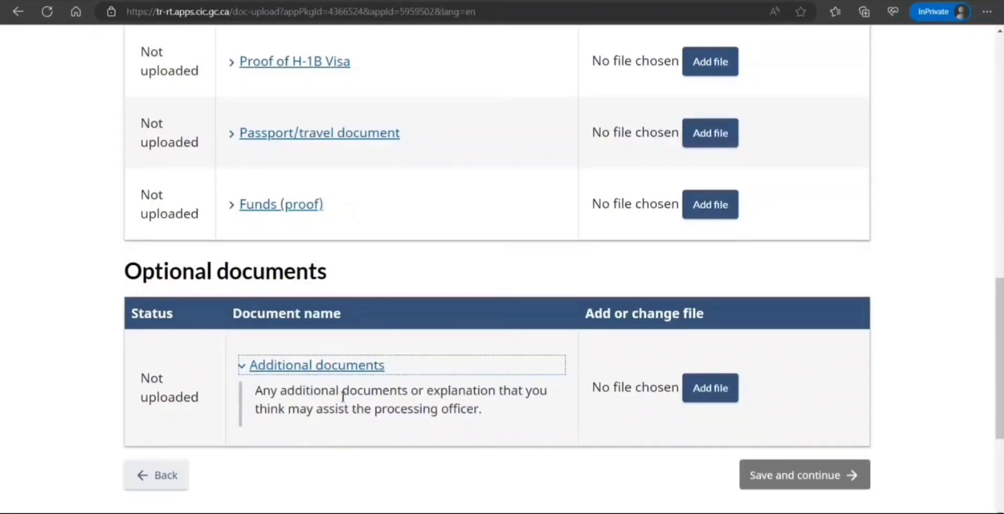
drag(267, 397, 425, 410)
scroll(460, 445, up, 6)
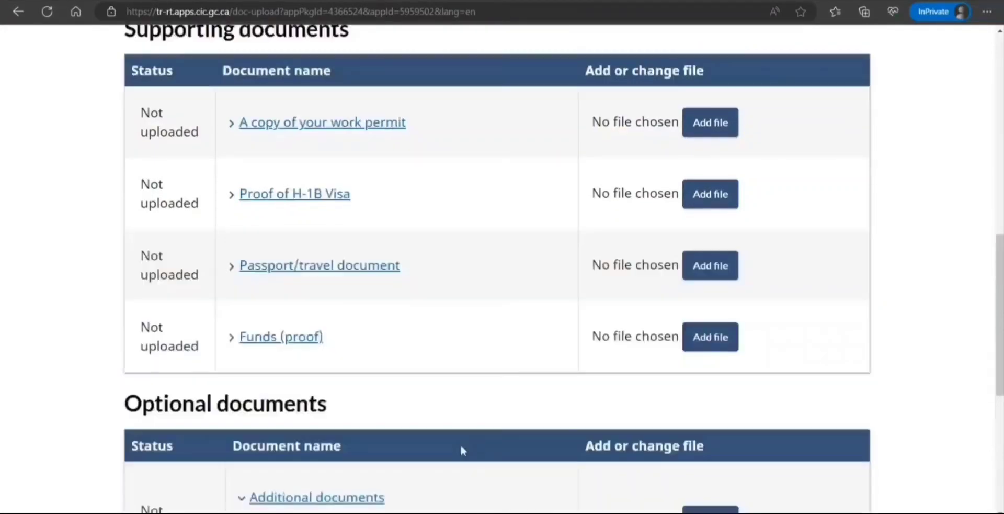
scroll(462, 450, up, 5)
click(859, 97)
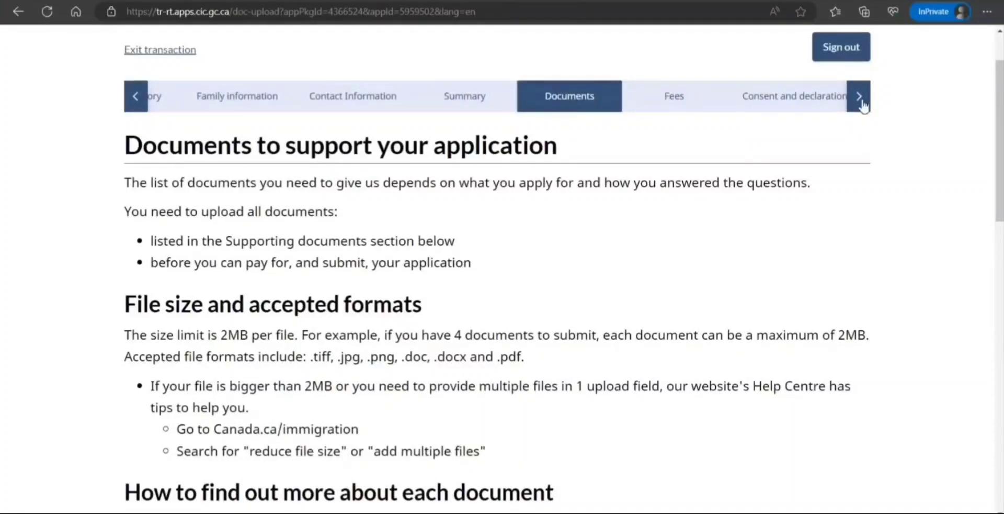
click(854, 98)
click(854, 98)
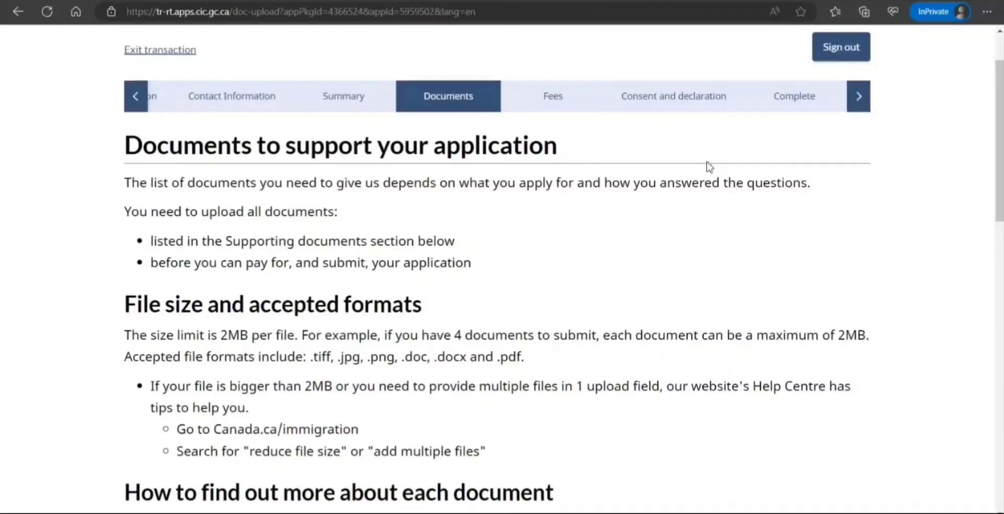